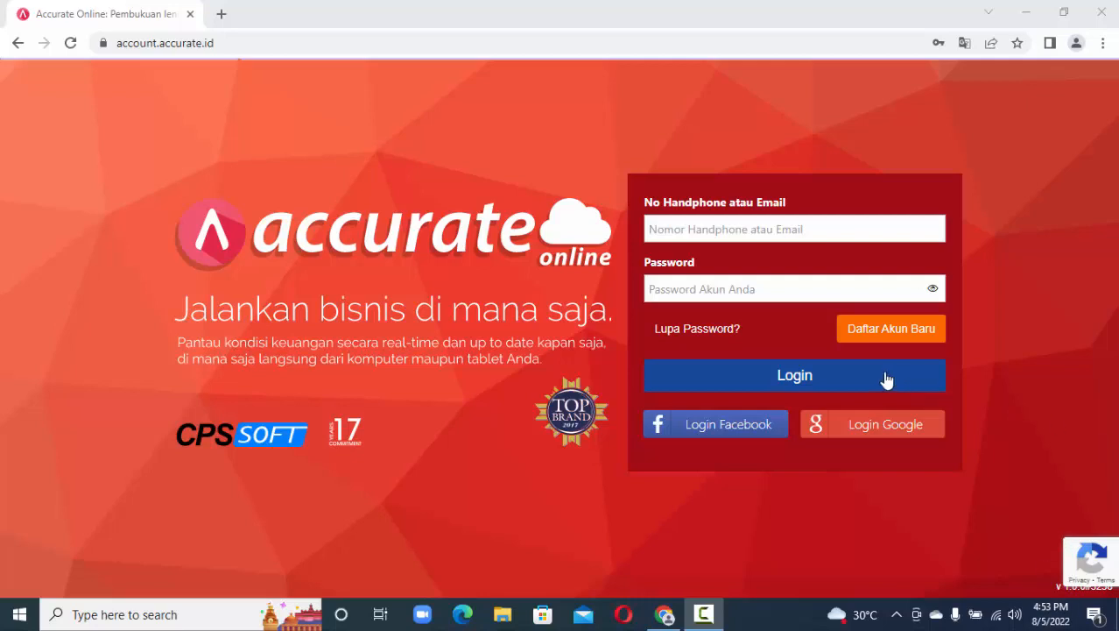
Log in with the saved autofill account and open the PT KIRANA MART database tile.
{"action": "left_click", "coordinate": [841, 235]}
{"action": "left_click", "coordinate": [841, 234]}
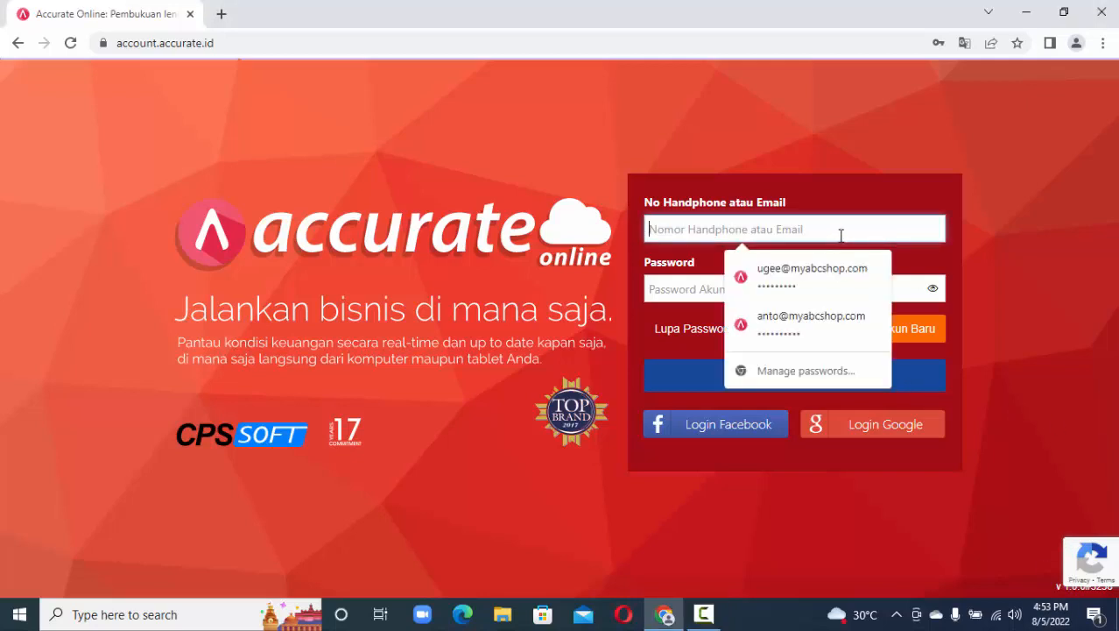
{"action": "left_click", "coordinate": [836, 273]}
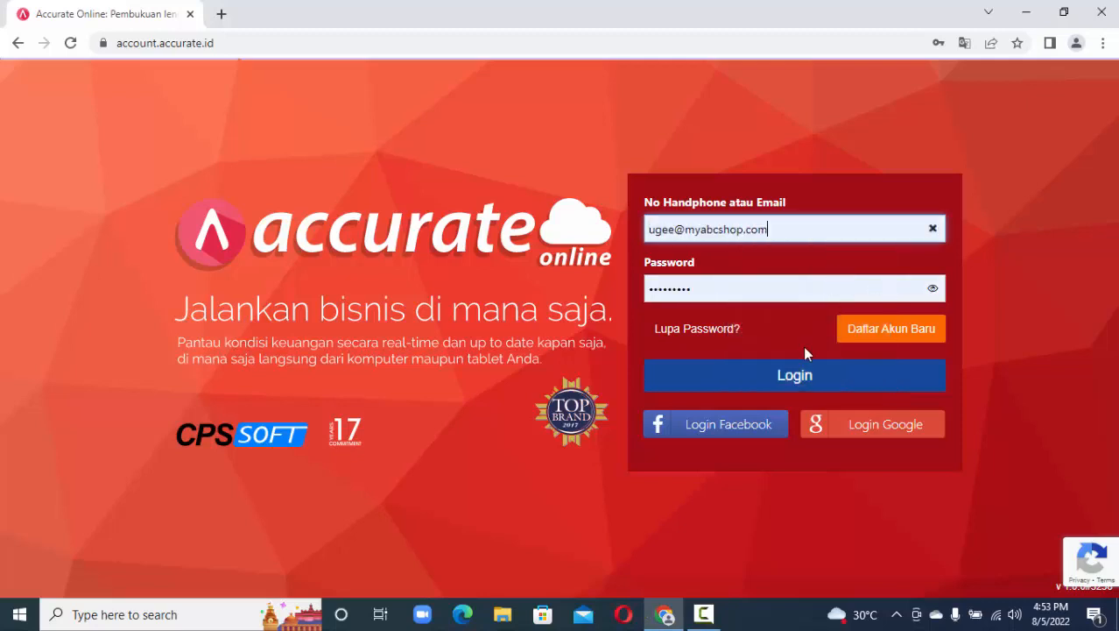
{"action": "left_click", "coordinate": [797, 377]}
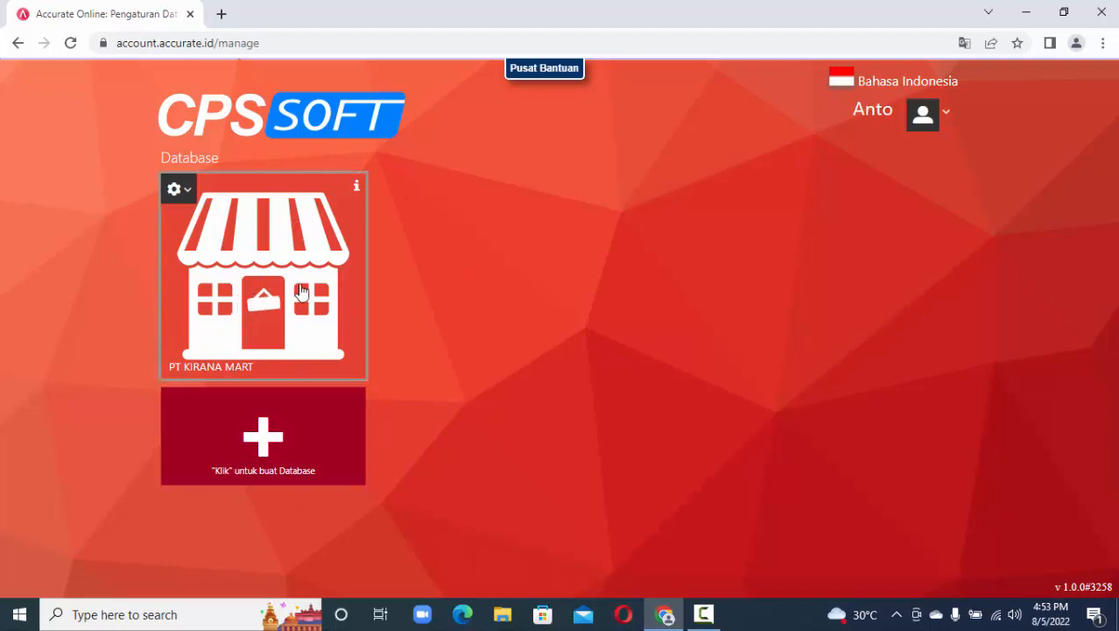
{"action": "left_click", "coordinate": [269, 292]}
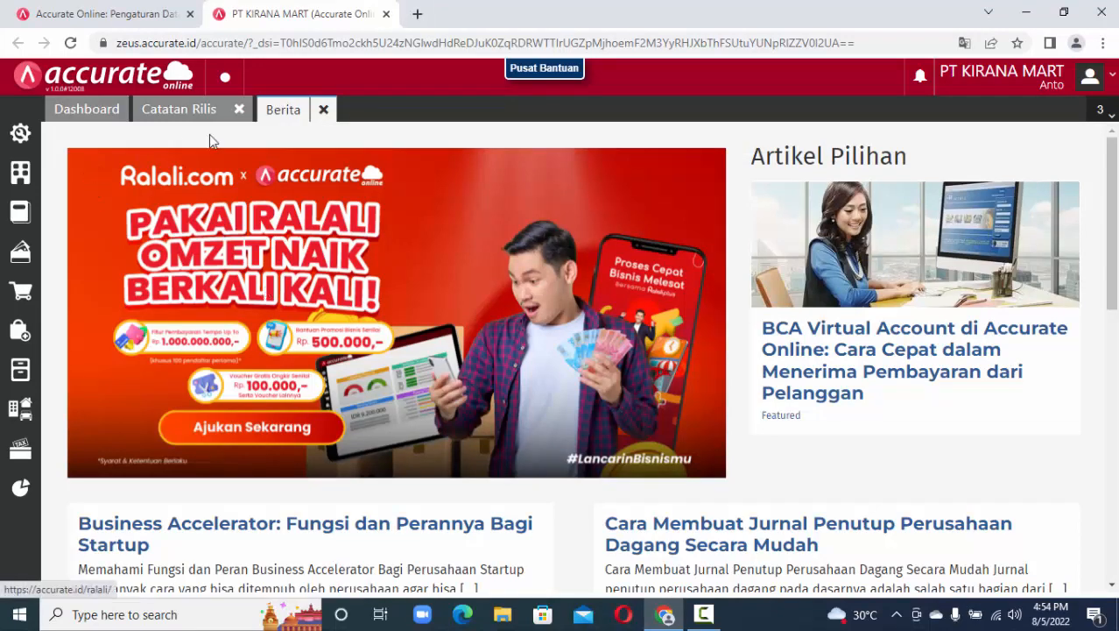
Close the Berita and Catatan Rilis tabs, leaving only the Dashboard.
{"action": "left_click", "coordinate": [324, 112]}
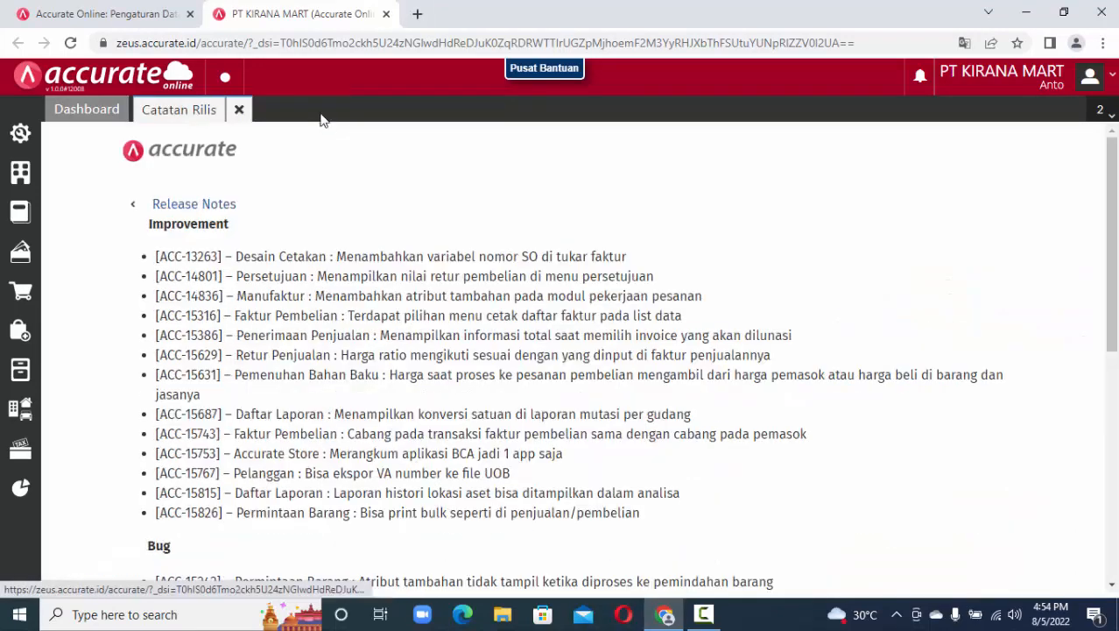
{"action": "left_click", "coordinate": [239, 111]}
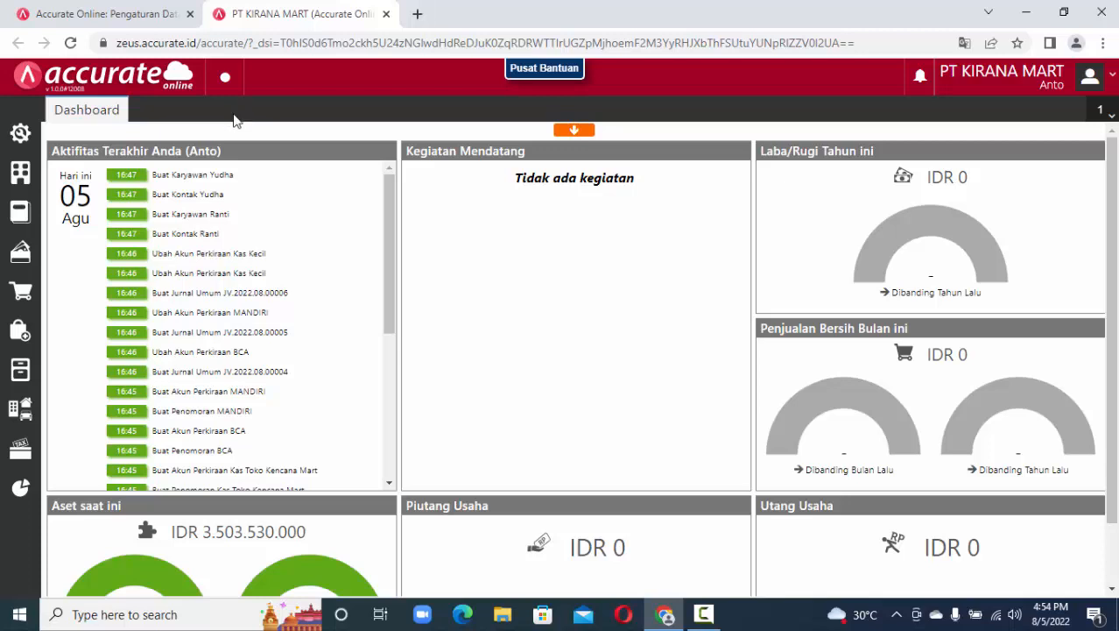
Set employee Ranti's salutation (Sapaan) to Ibu and save the record.
{"action": "left_click", "coordinate": [21, 175]}
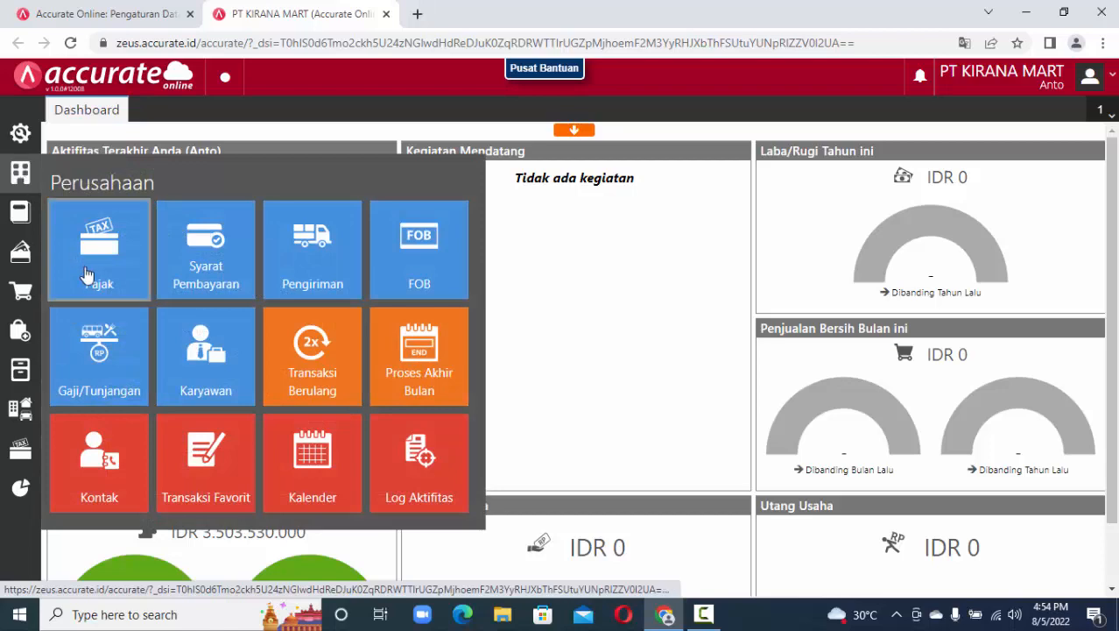
{"action": "left_click", "coordinate": [208, 365]}
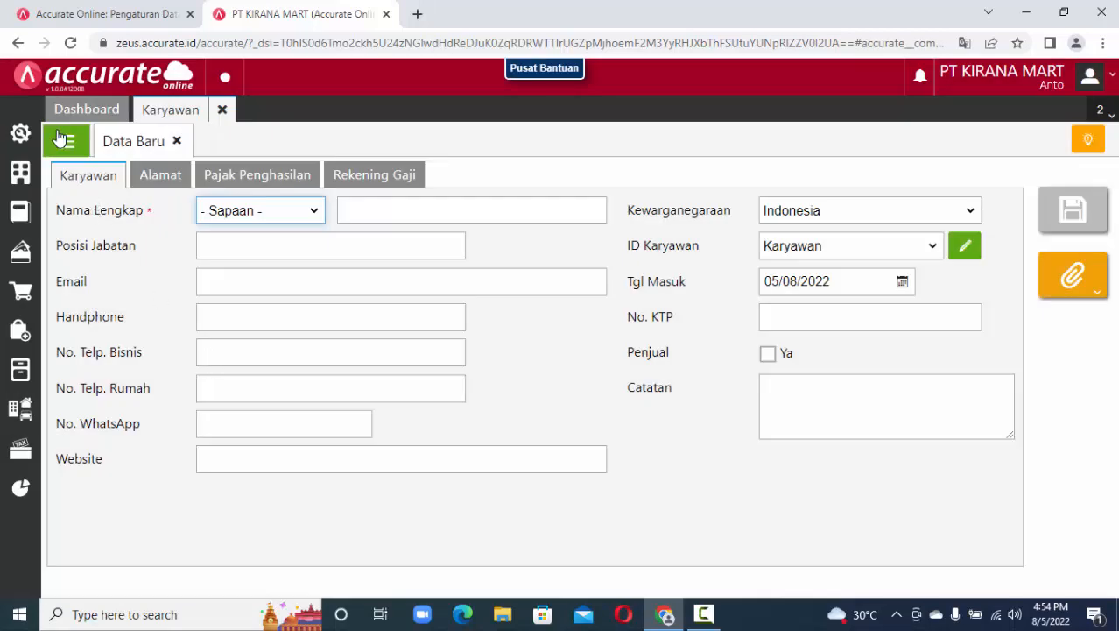
{"action": "left_click", "coordinate": [63, 140]}
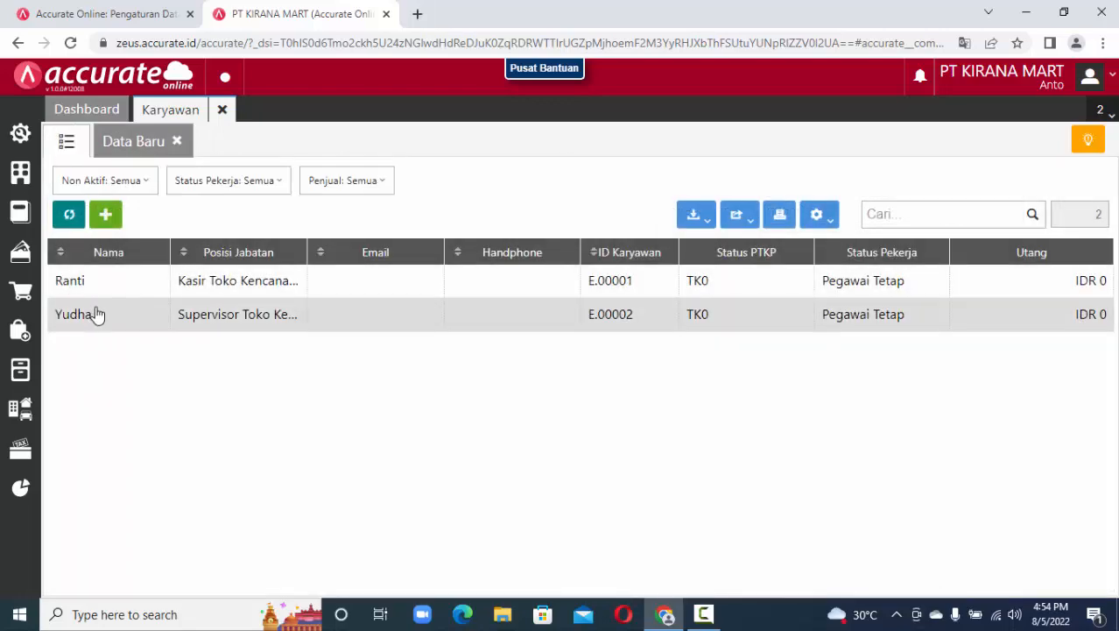
{"action": "left_click", "coordinate": [114, 289]}
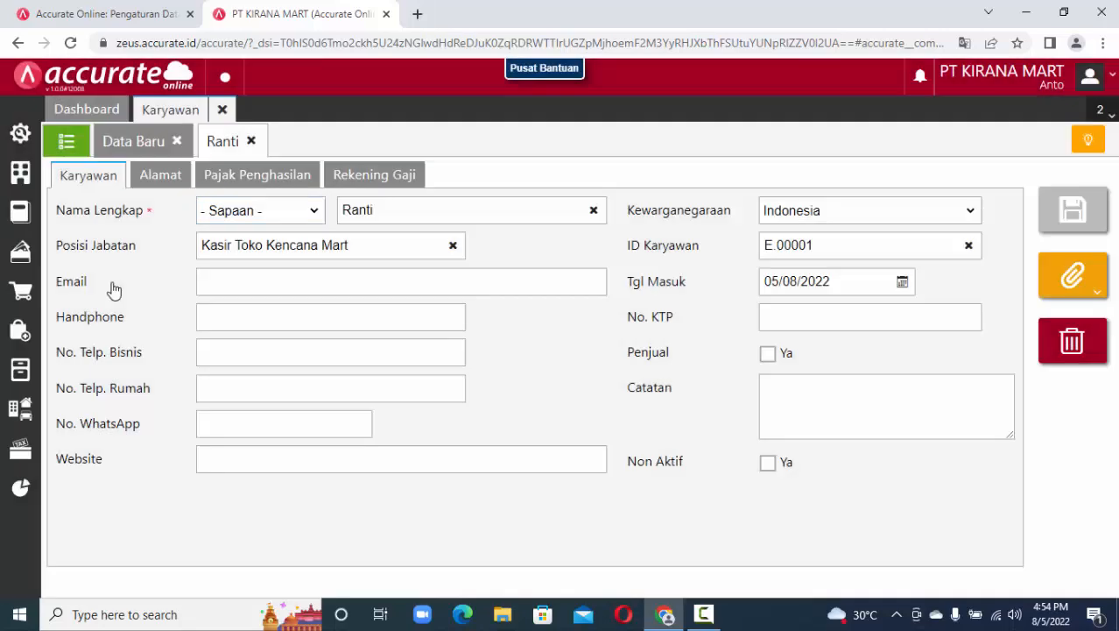
{"action": "left_click", "coordinate": [312, 212]}
{"action": "left_click", "coordinate": [297, 259]}
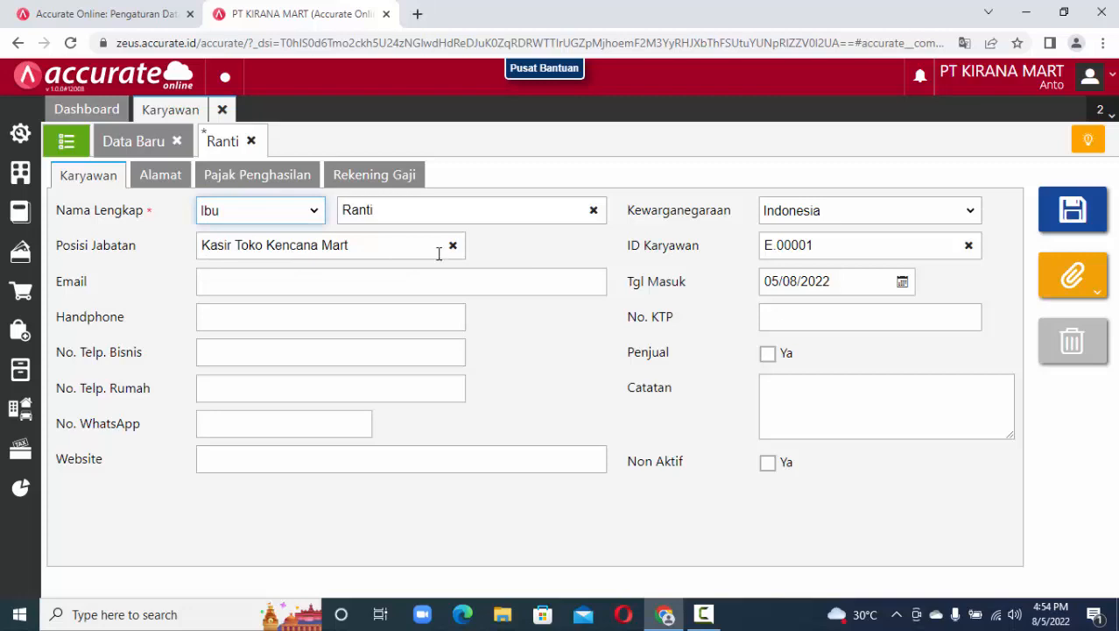
{"action": "left_click", "coordinate": [1073, 230]}
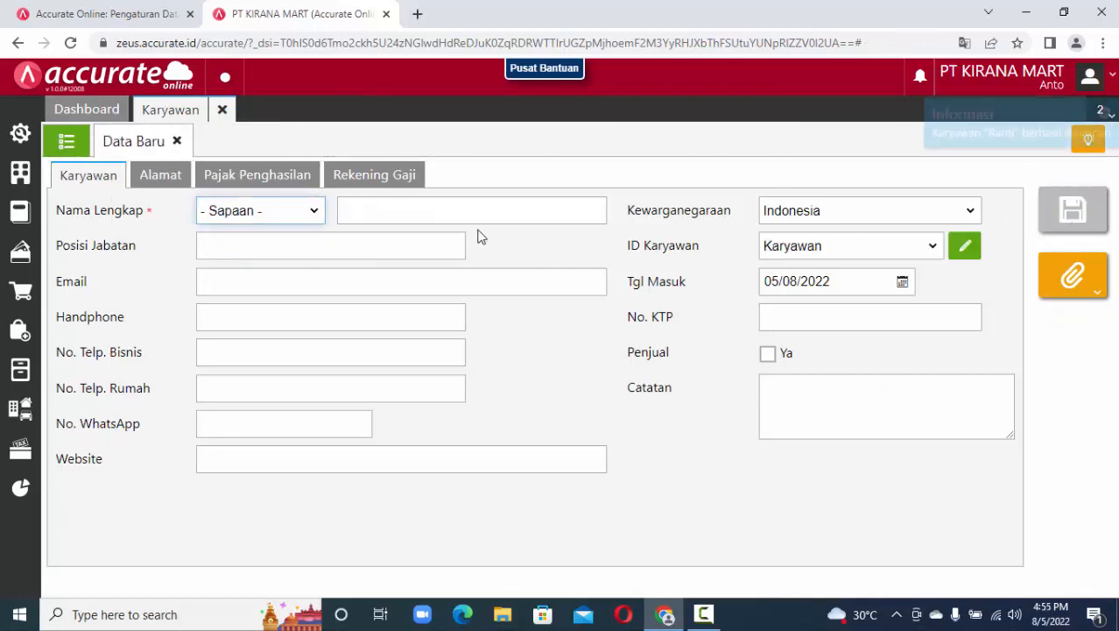
Review Yudha's job position without changes, then close the employee pages.
{"action": "left_click", "coordinate": [69, 145]}
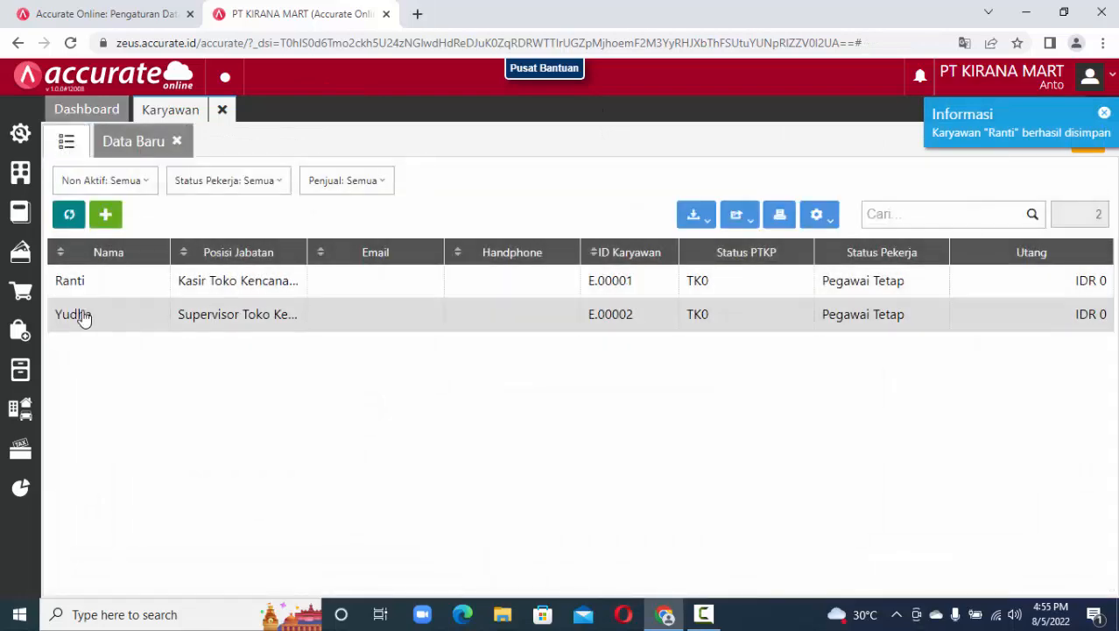
{"action": "double_click", "coordinate": [112, 318]}
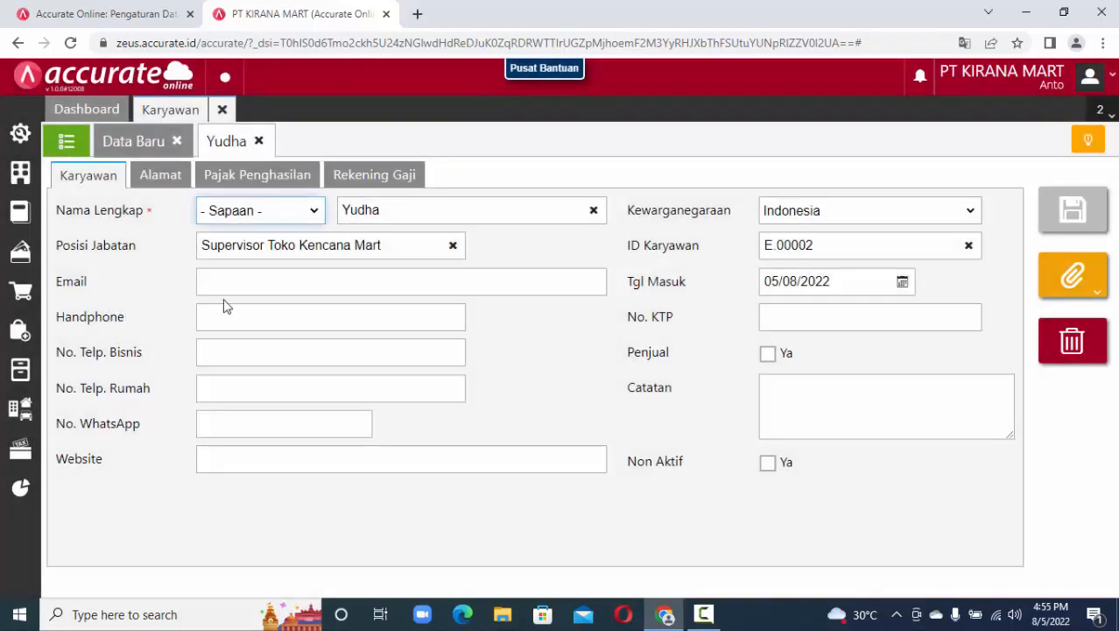
{"action": "left_click_drag", "start_coordinate": [400, 249], "coordinate": [178, 262]}
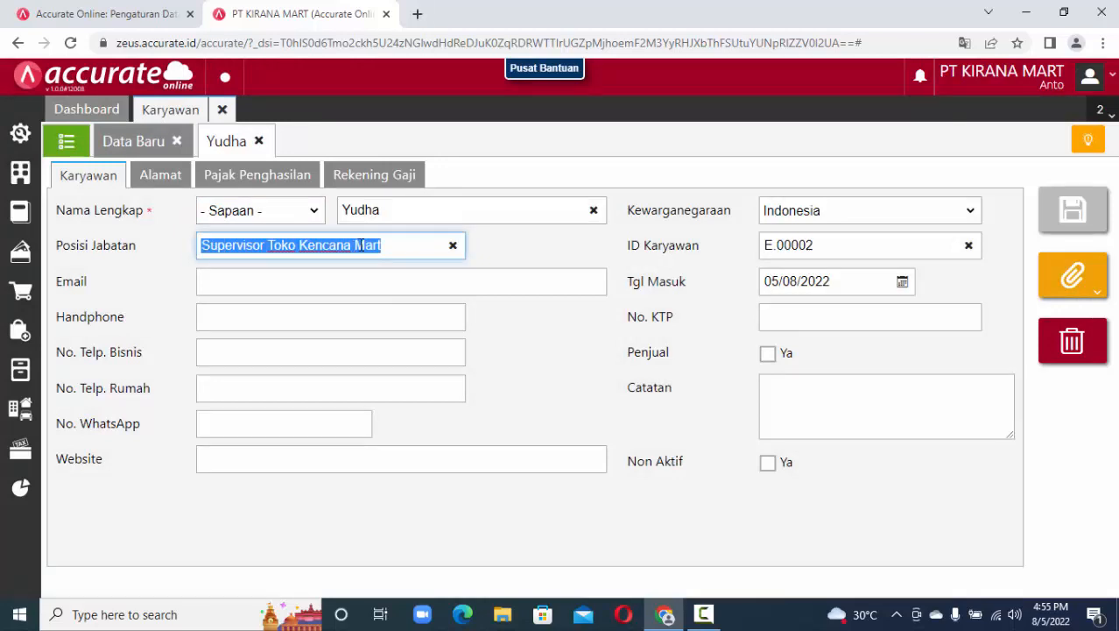
{"action": "left_click", "coordinate": [398, 258]}
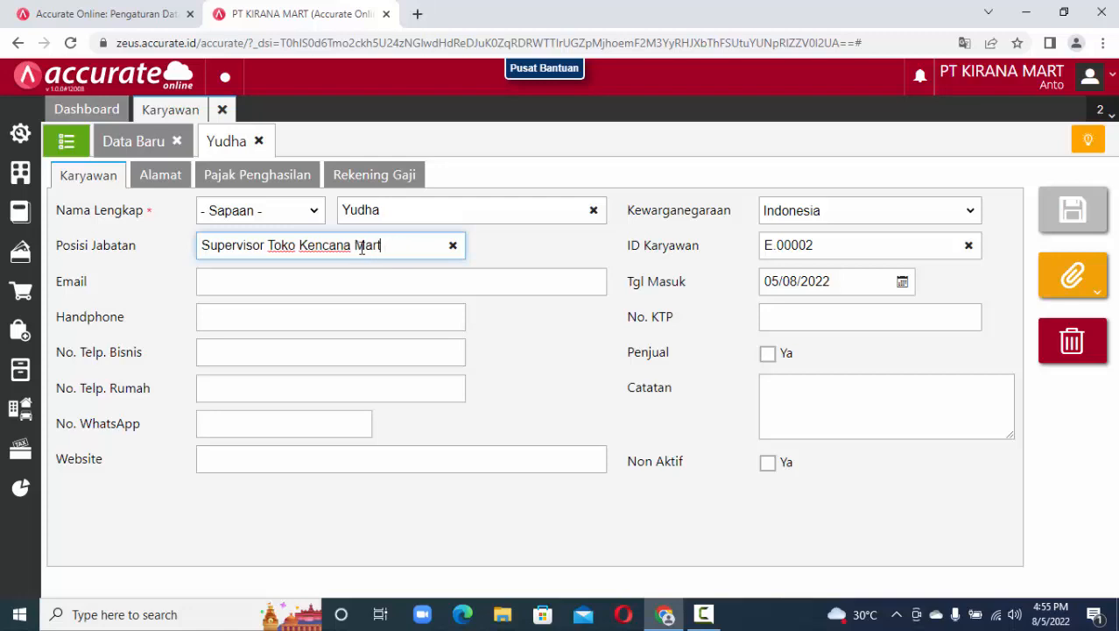
{"action": "left_click_drag", "start_coordinate": [382, 248], "coordinate": [190, 253]}
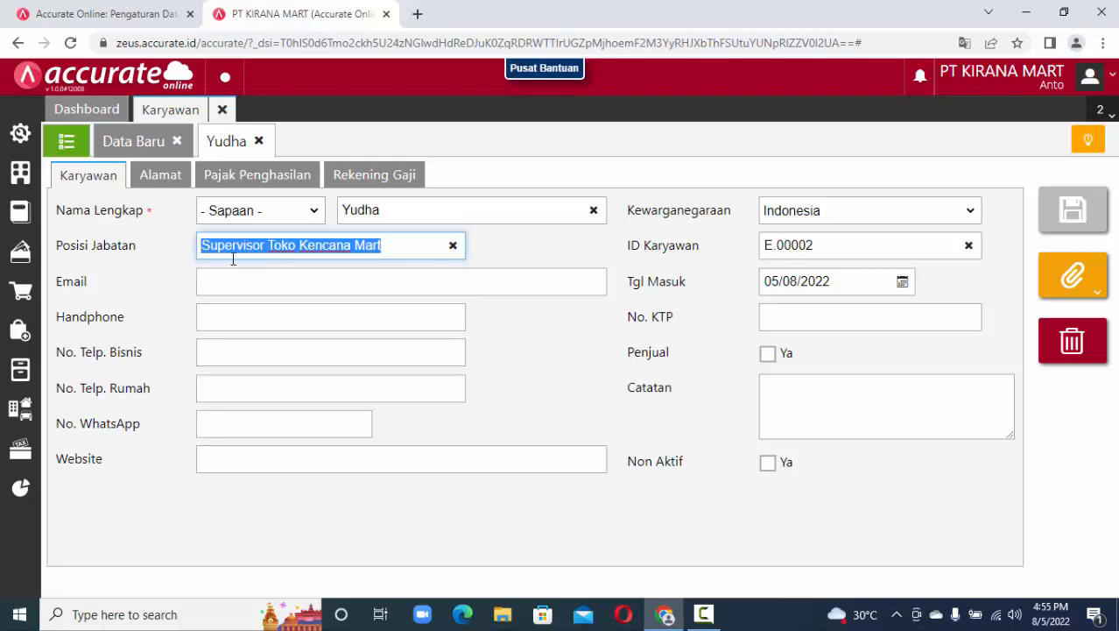
{"action": "left_click", "coordinate": [258, 142]}
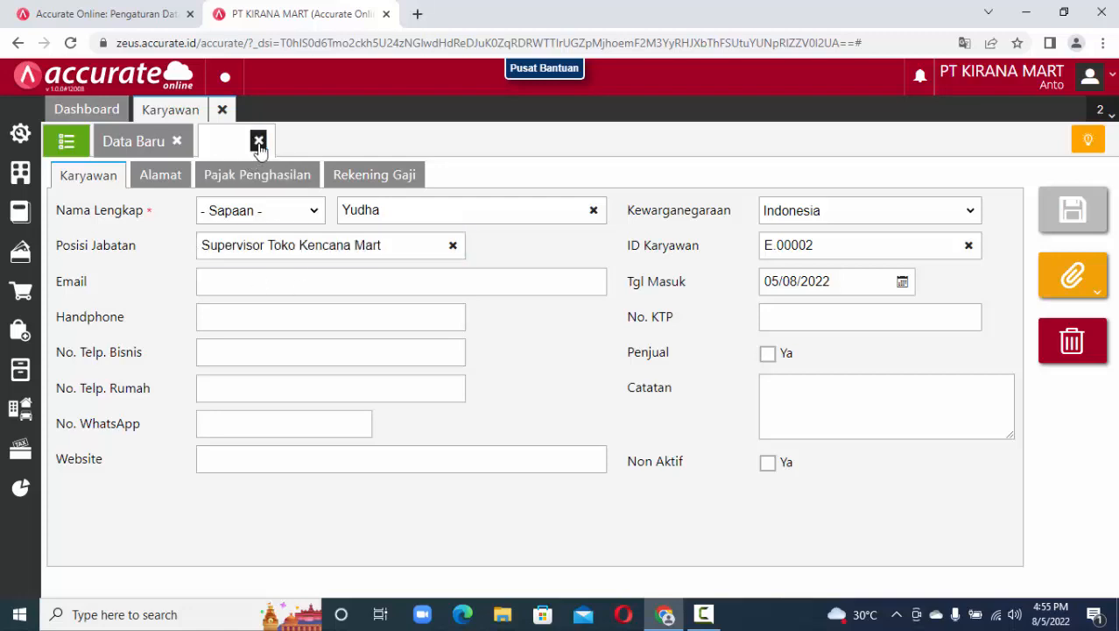
{"action": "left_click", "coordinate": [178, 144]}
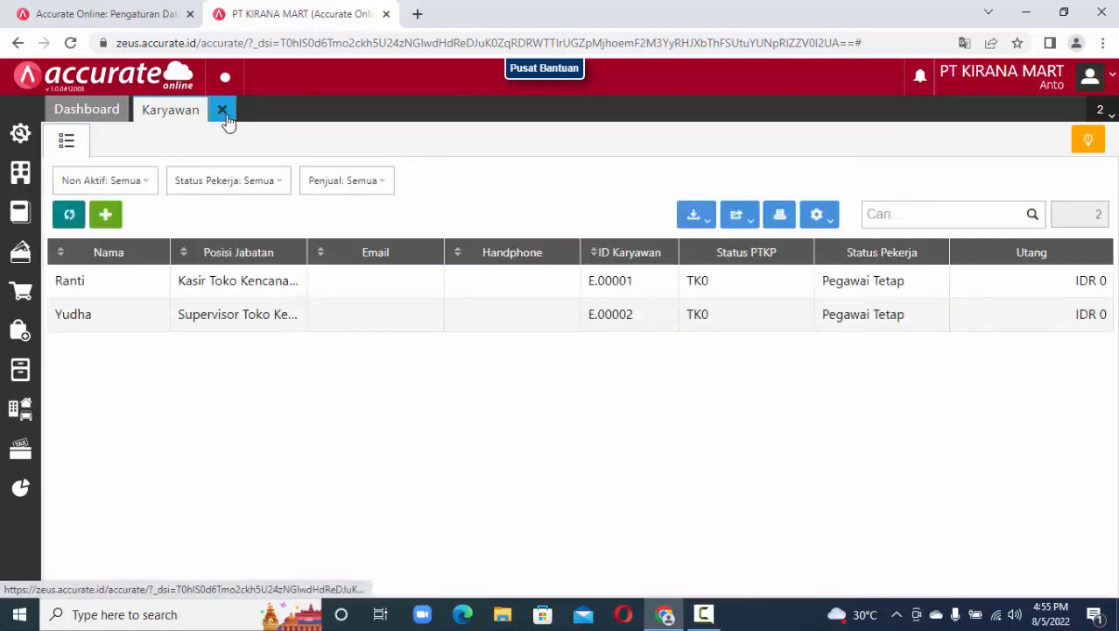
{"action": "left_click", "coordinate": [224, 115]}
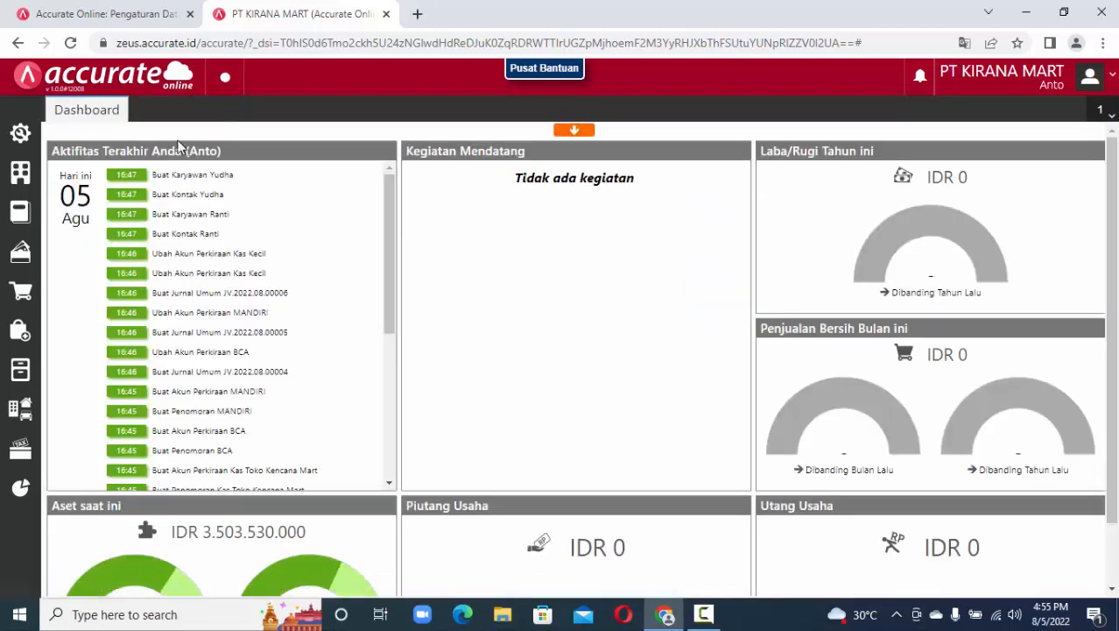
Open Buku Besar > Akun Perkiraan as a list showing 97 accounts, including BCA and MANDIRI.
{"action": "left_click", "coordinate": [18, 184]}
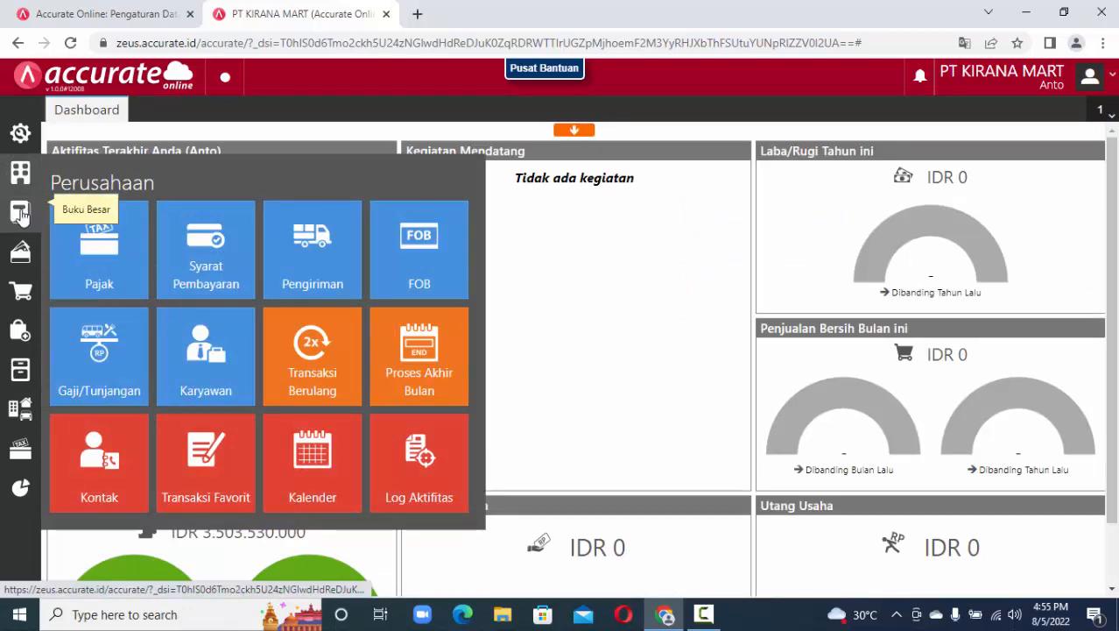
{"action": "left_click", "coordinate": [21, 214]}
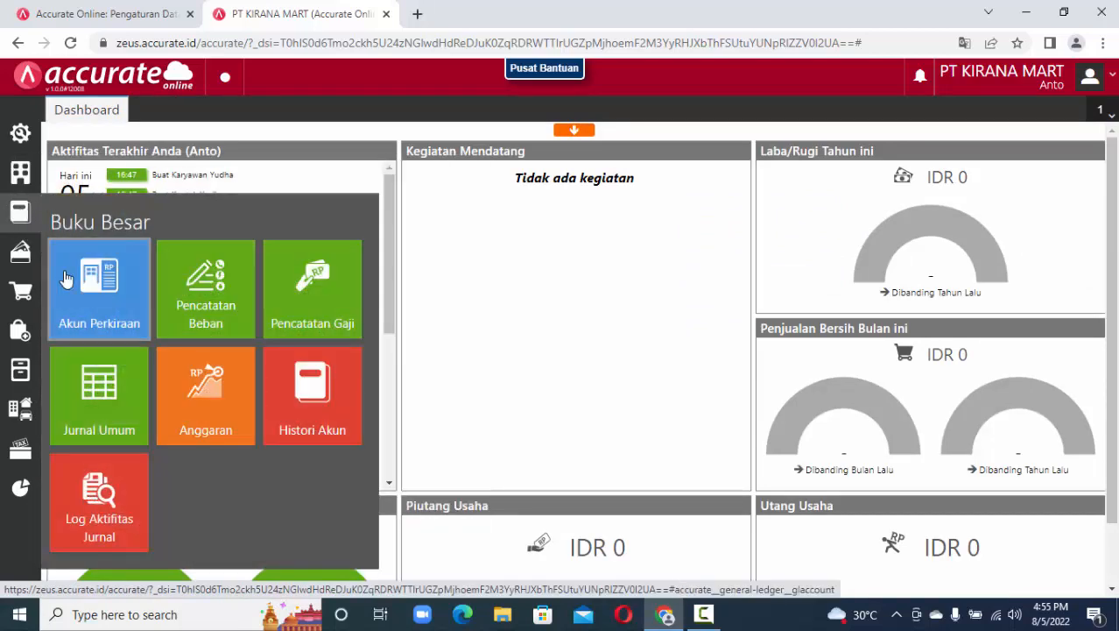
{"action": "left_click", "coordinate": [100, 313]}
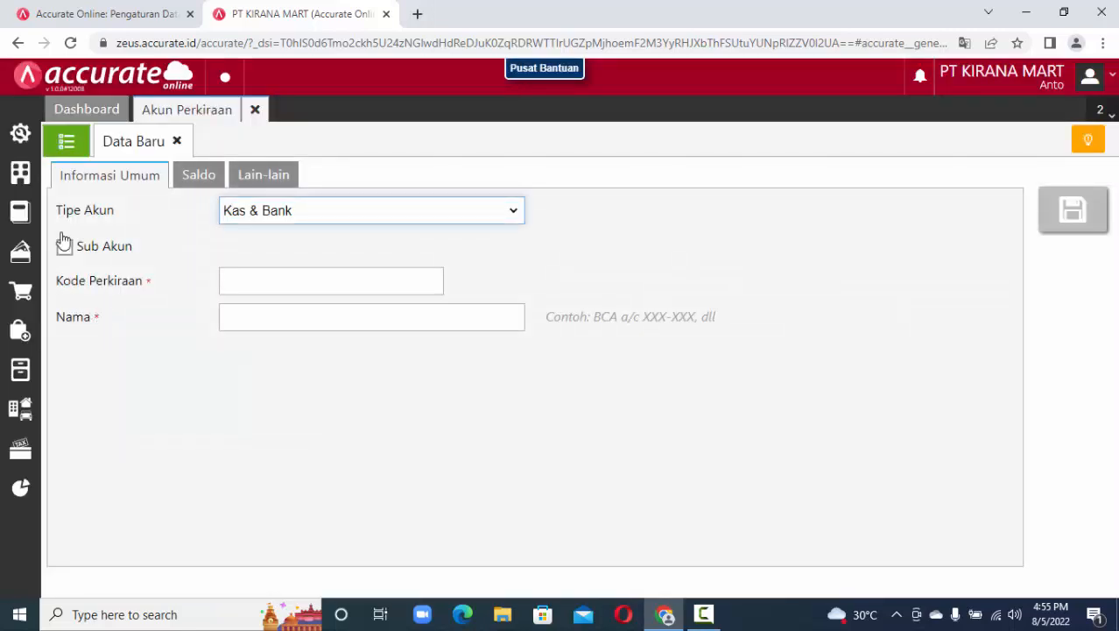
{"action": "left_click", "coordinate": [68, 145]}
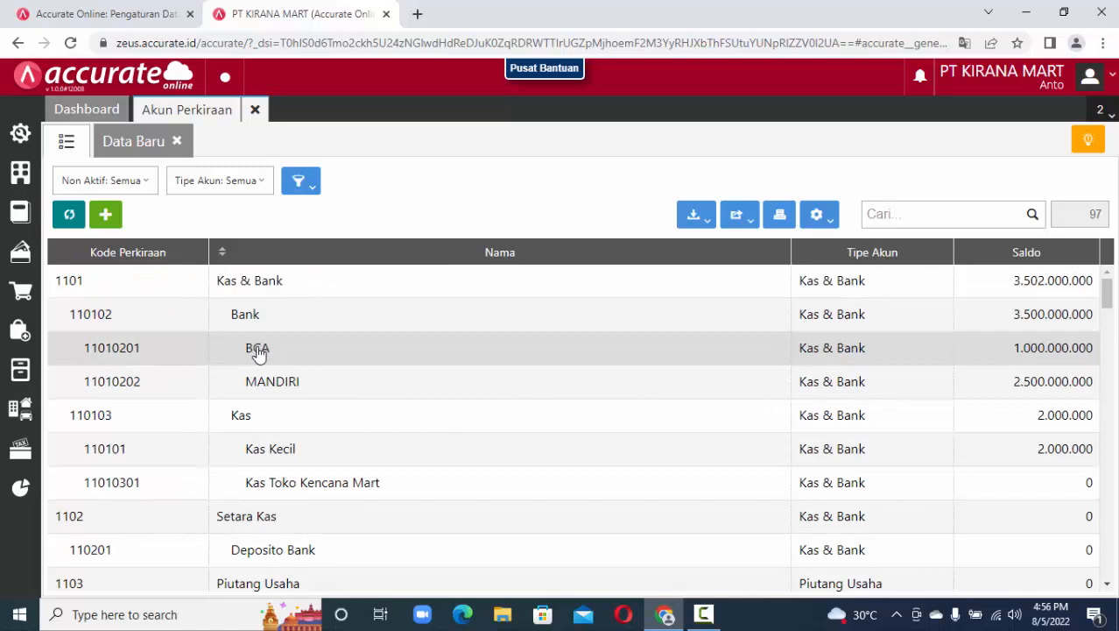
Open the Barang & Jasa item list, dismissing the import options.
{"action": "left_click", "coordinate": [21, 371]}
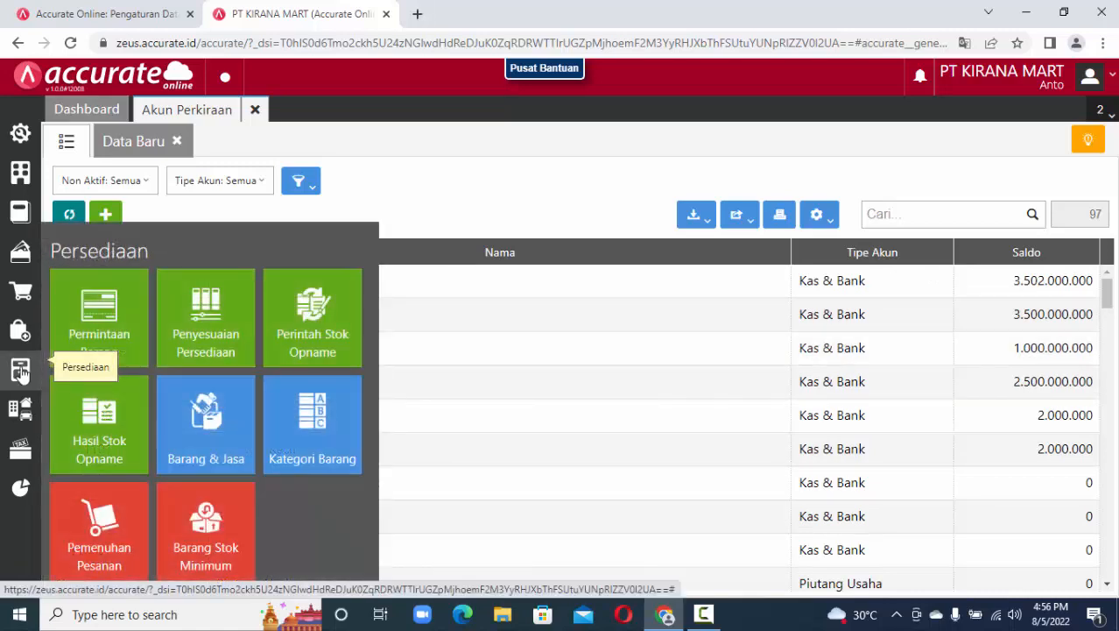
{"action": "left_click", "coordinate": [194, 419]}
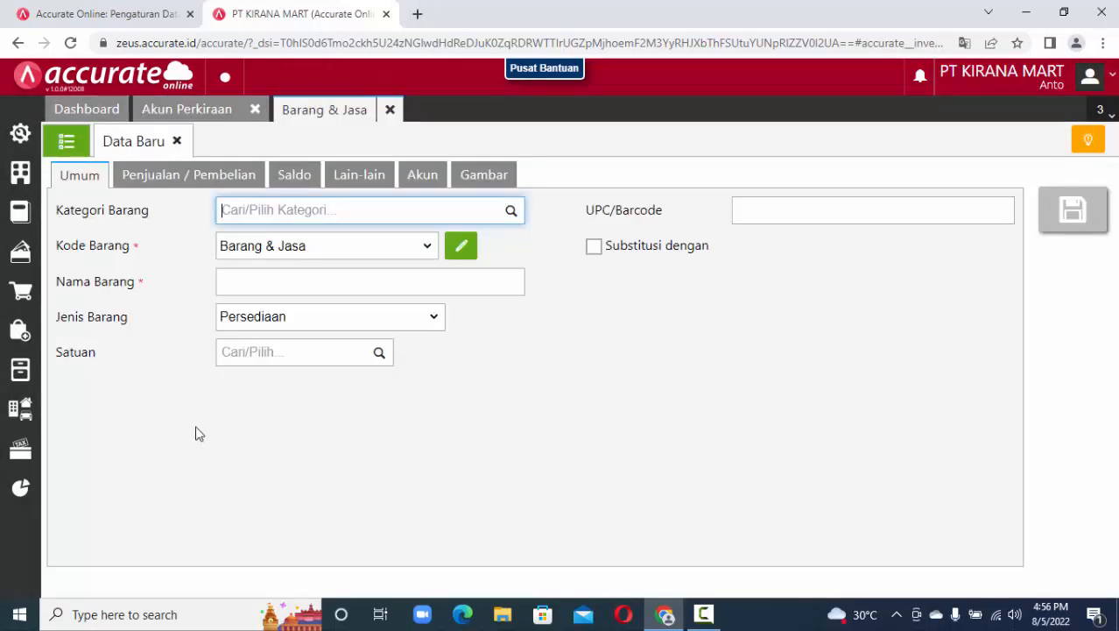
{"action": "left_click", "coordinate": [66, 143]}
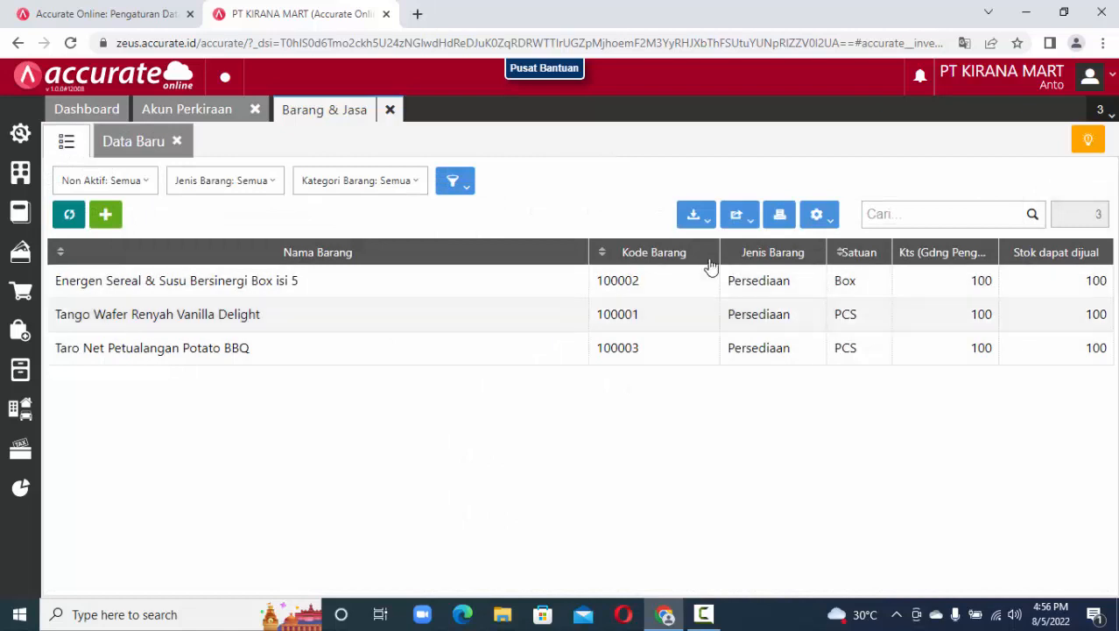
{"action": "left_click", "coordinate": [701, 221]}
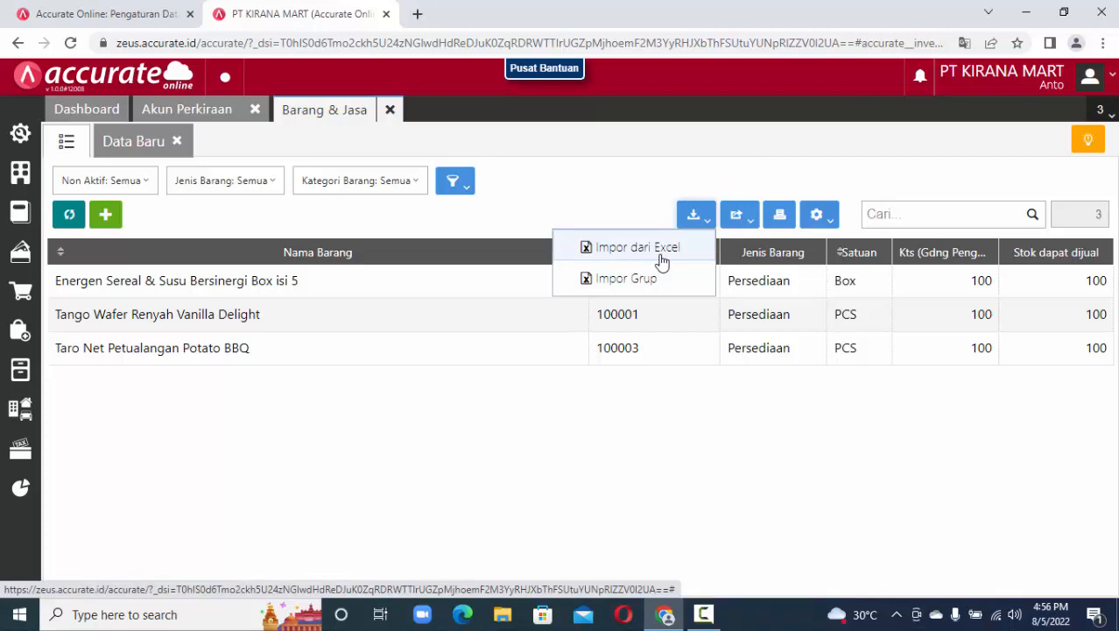
{"action": "left_click", "coordinate": [551, 393]}
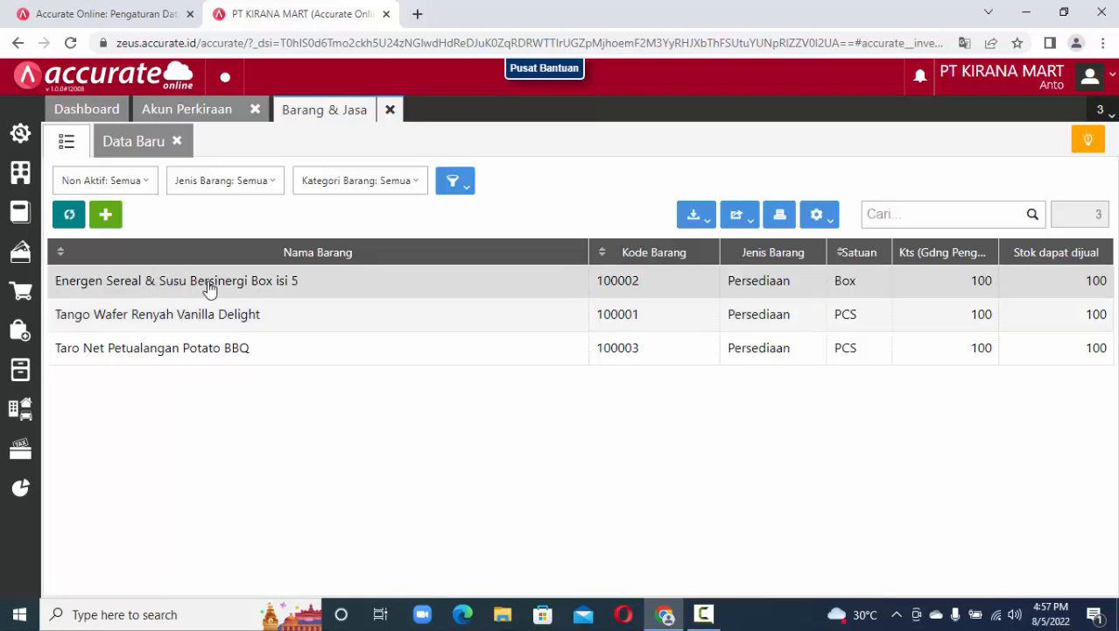
Check the Energen item's barcode, 10.750 per Box price and picture, then return to the list.
{"action": "double_click", "coordinate": [210, 282]}
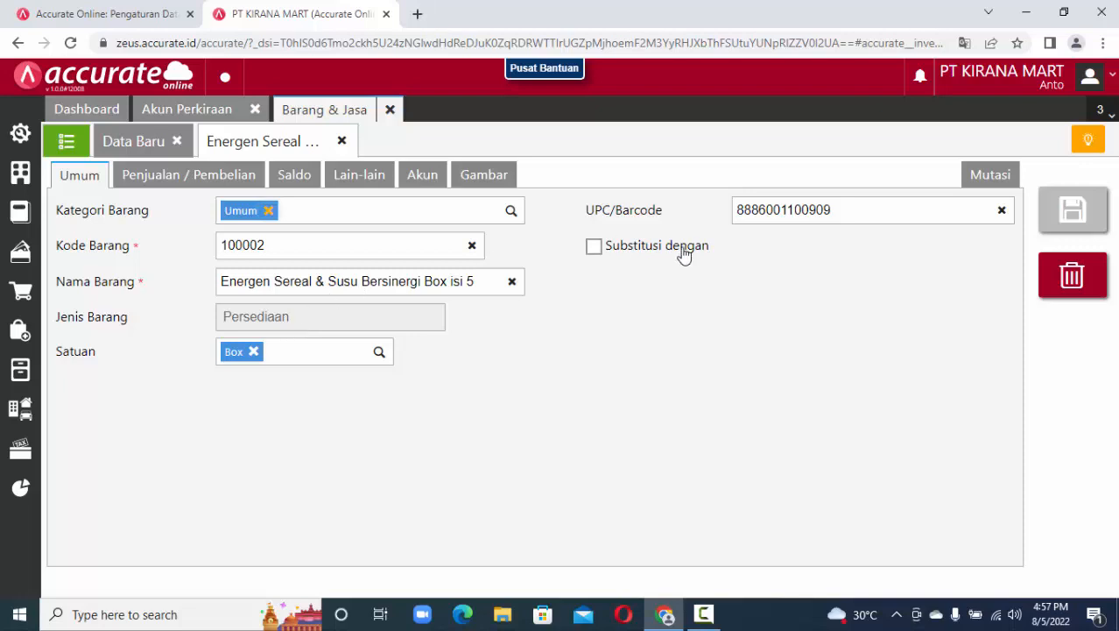
{"action": "left_click", "coordinate": [851, 207]}
{"action": "left_click_drag", "start_coordinate": [851, 208], "coordinate": [733, 220]}
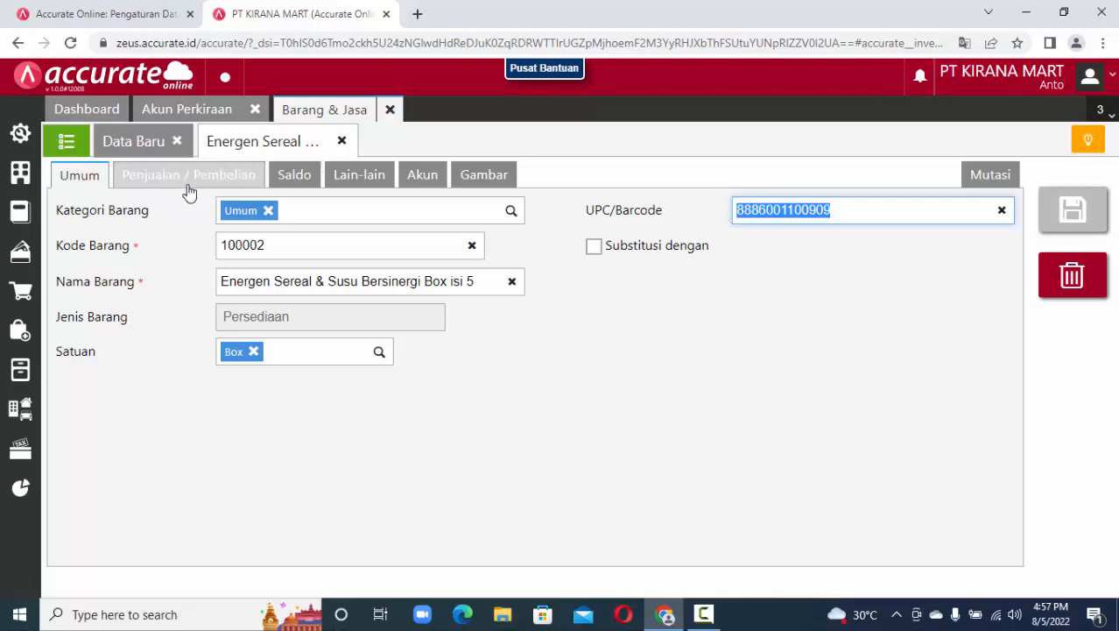
{"action": "left_click", "coordinate": [219, 184]}
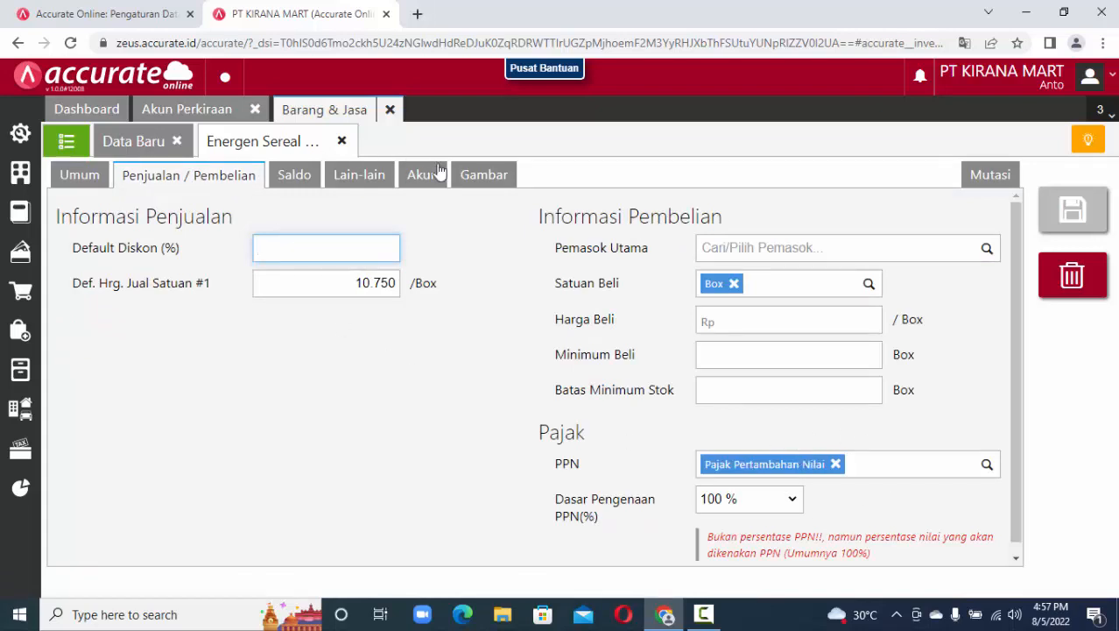
{"action": "left_click", "coordinate": [474, 177]}
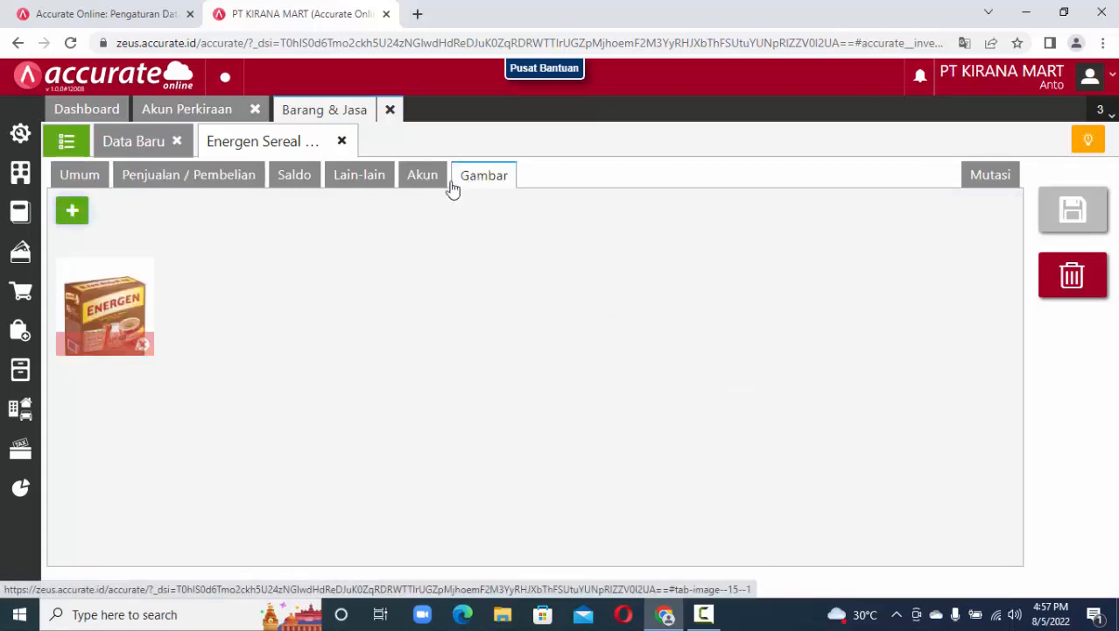
{"action": "left_click", "coordinate": [65, 141]}
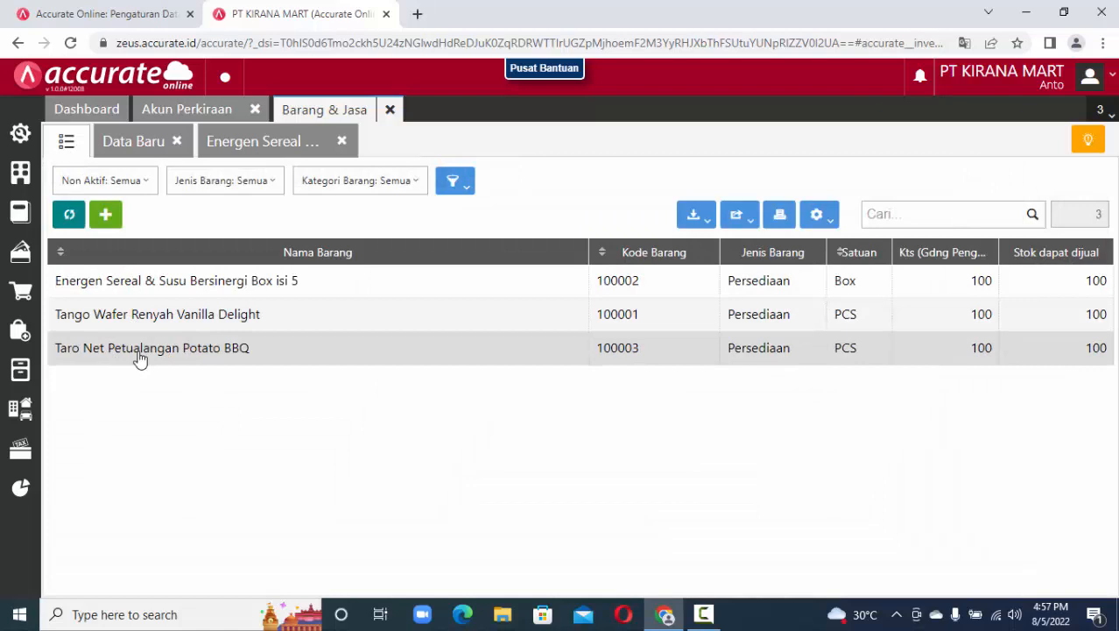
{"action": "left_click", "coordinate": [141, 352]}
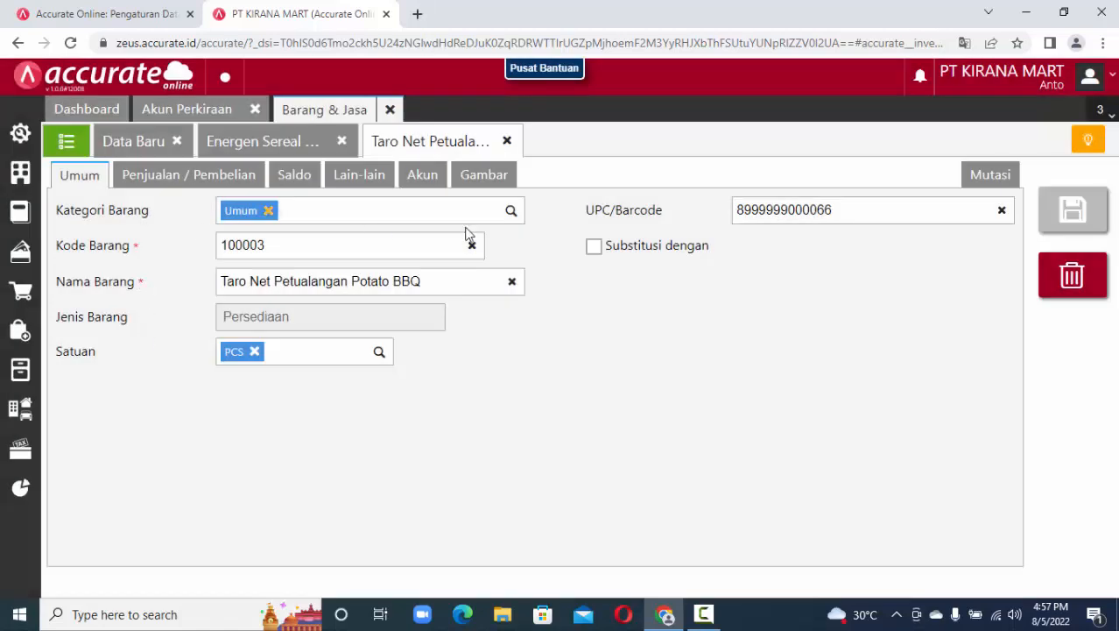
{"action": "left_click_drag", "start_coordinate": [849, 211], "coordinate": [696, 226]}
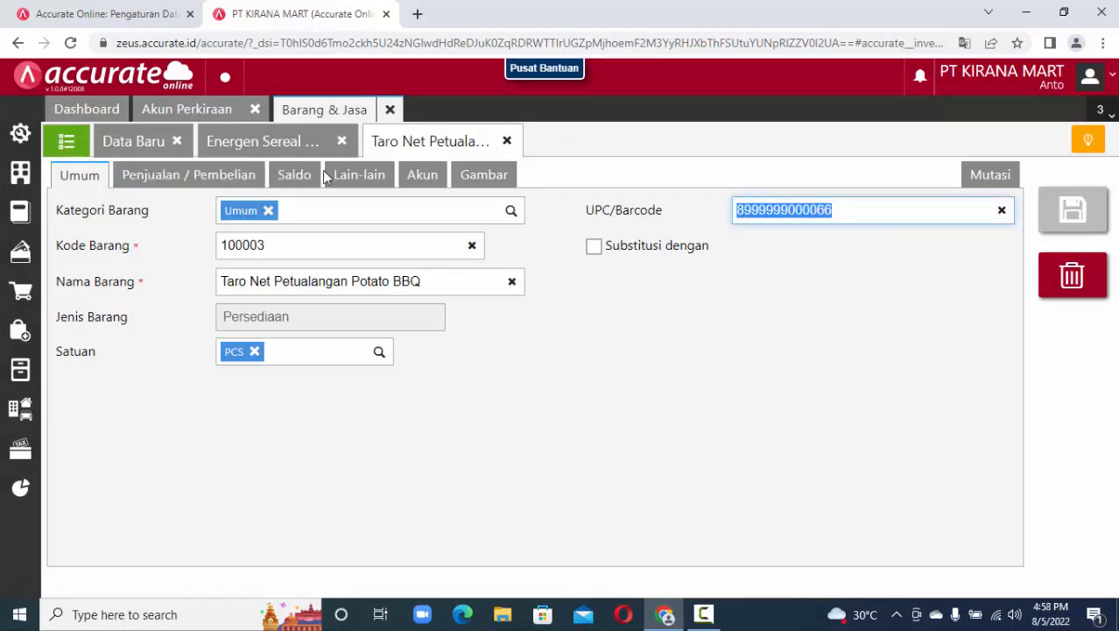
{"action": "left_click", "coordinate": [235, 178]}
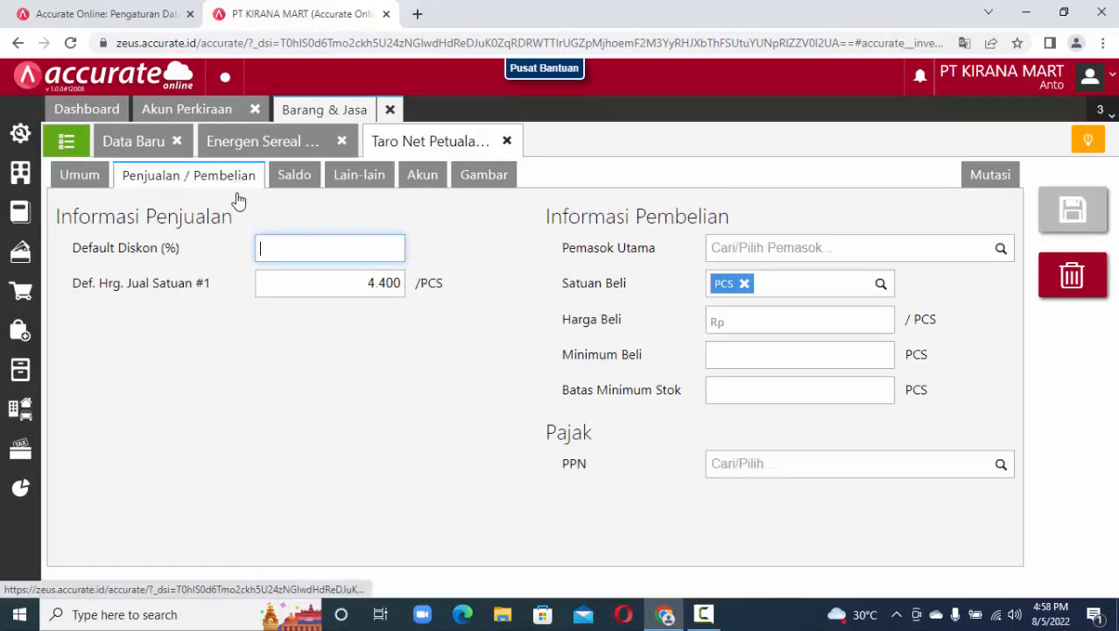
{"action": "left_click_drag", "start_coordinate": [319, 275], "coordinate": [437, 288]}
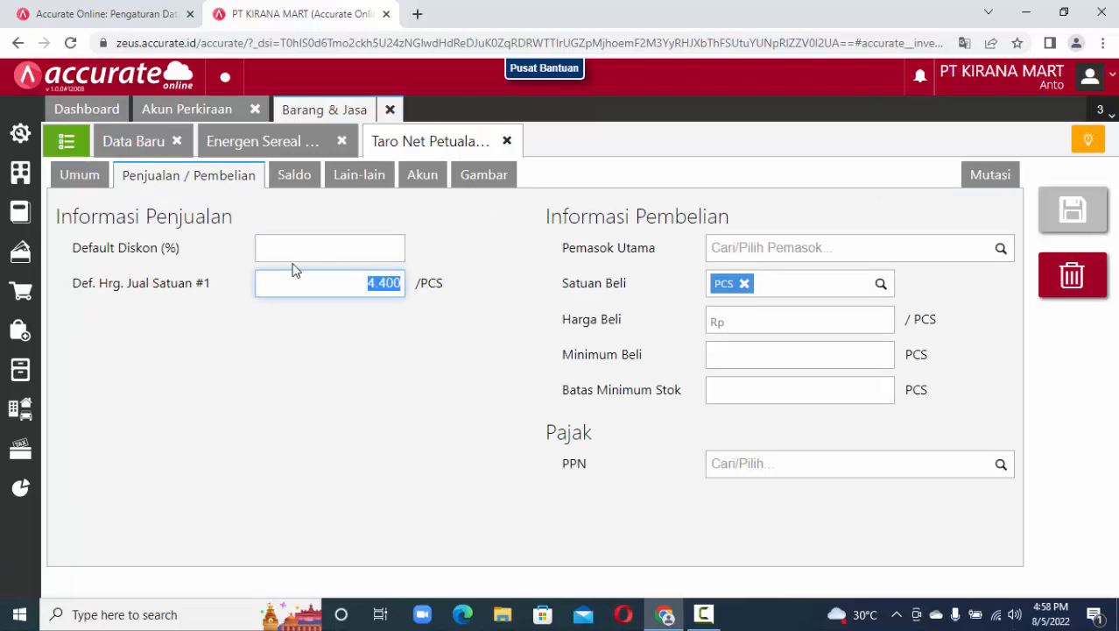
{"action": "left_click", "coordinate": [484, 176]}
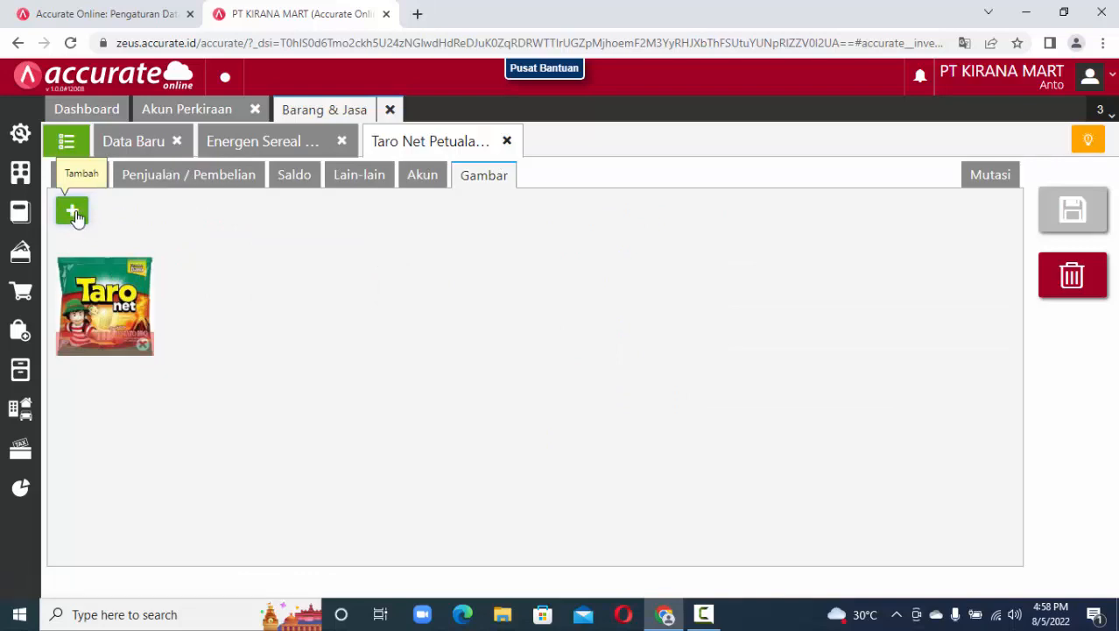
{"action": "left_click", "coordinate": [506, 141]}
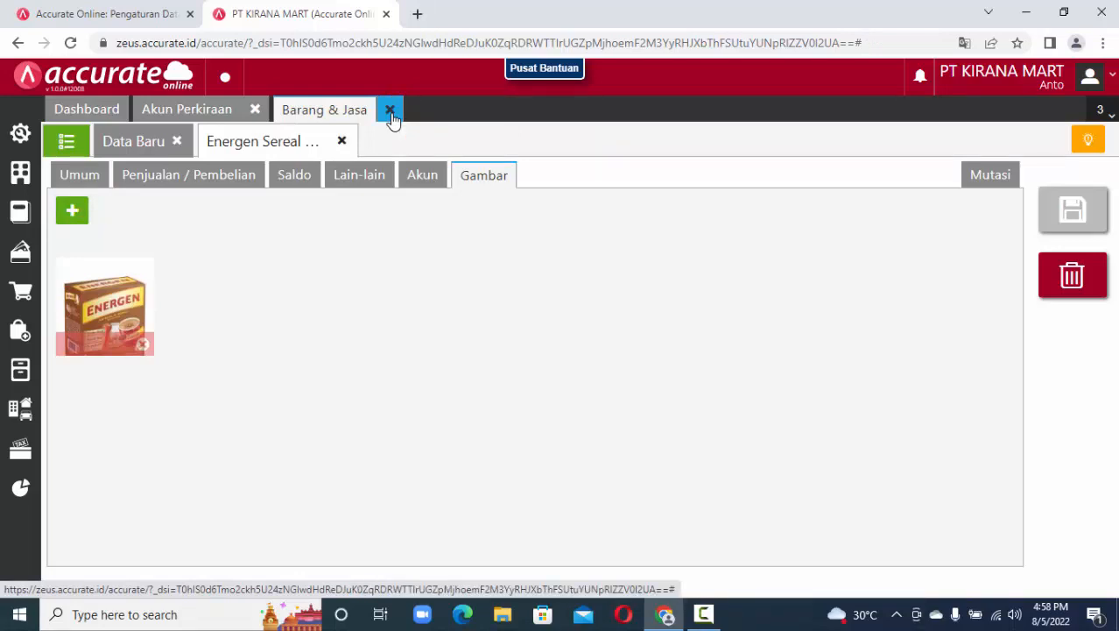
{"action": "left_click", "coordinate": [391, 112]}
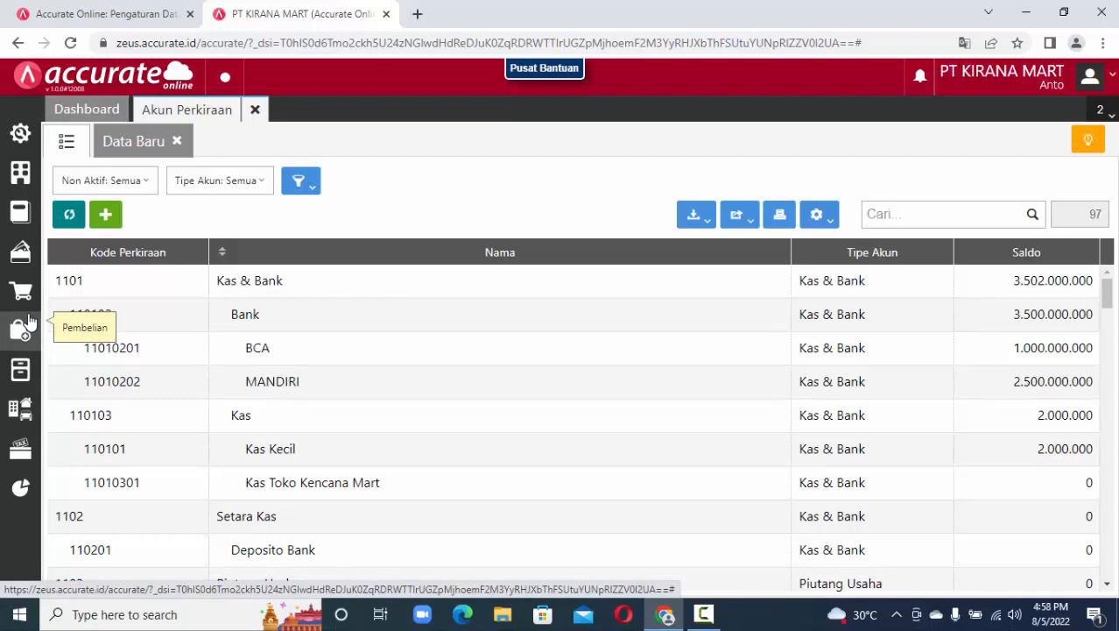
Install the Accurate POS app from Pengaturan > Accurate Store for the company.
{"action": "left_click", "coordinate": [19, 137]}
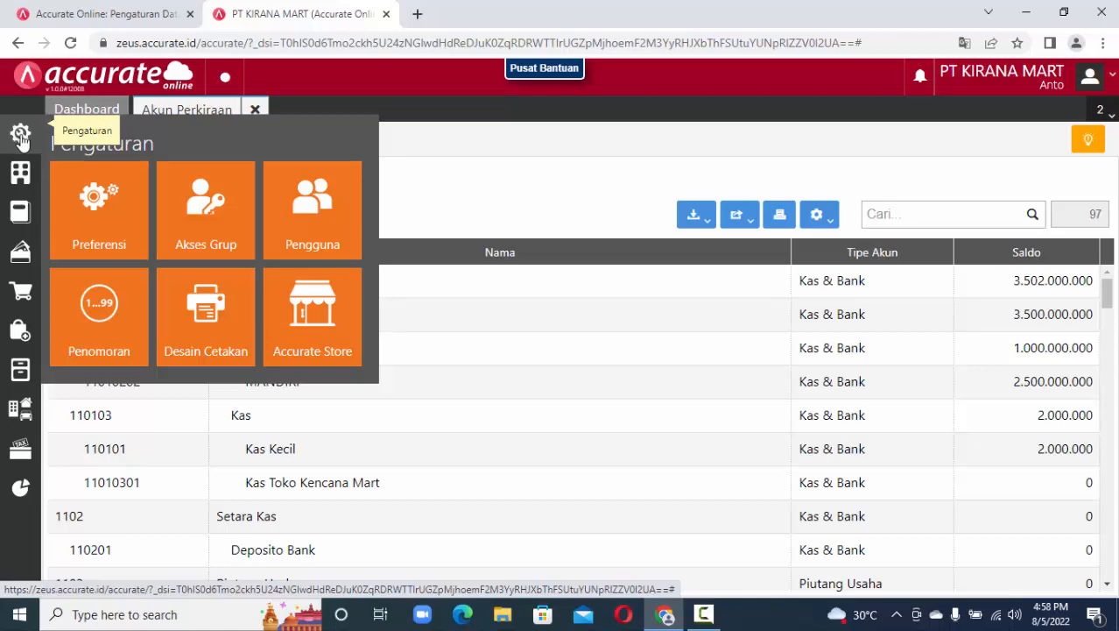
{"action": "left_click", "coordinate": [328, 324]}
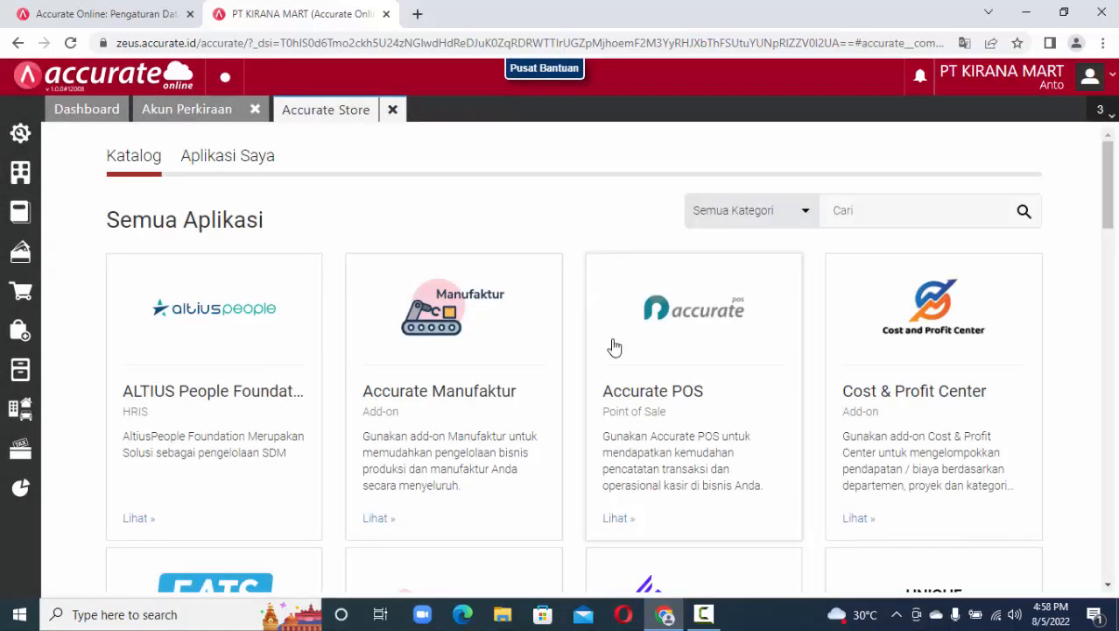
{"action": "left_click", "coordinate": [618, 521]}
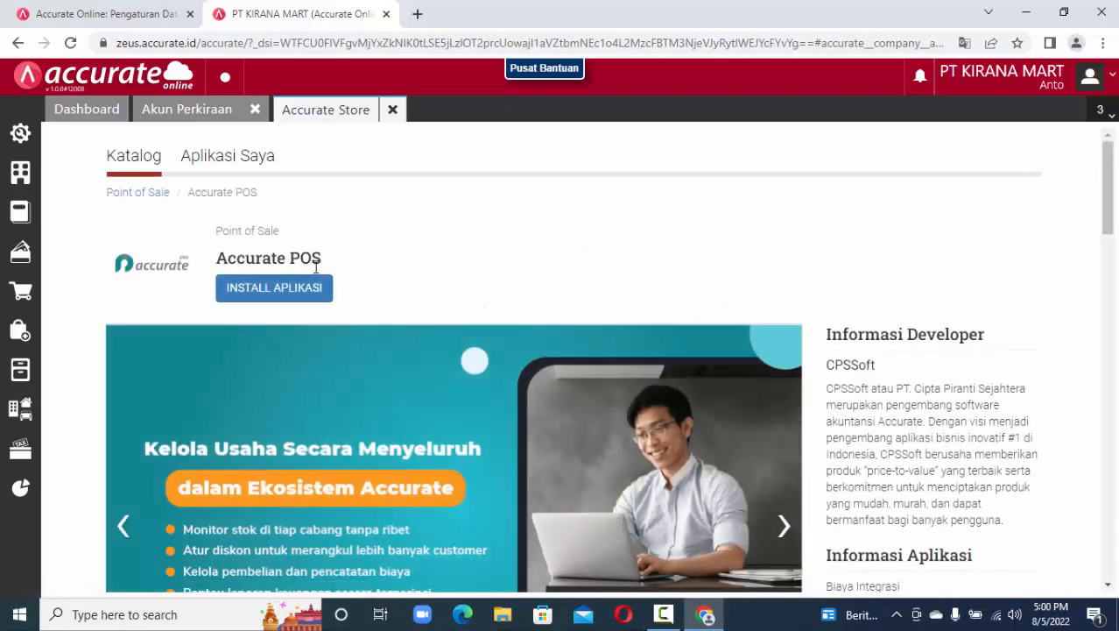
{"action": "left_click", "coordinate": [293, 292]}
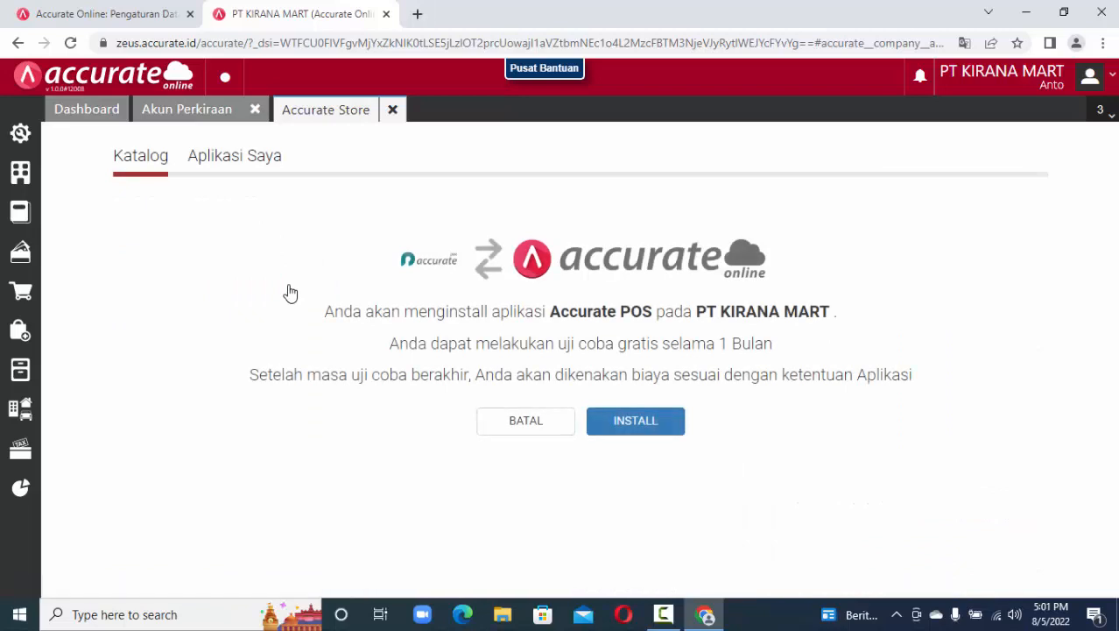
{"action": "left_click", "coordinate": [668, 426]}
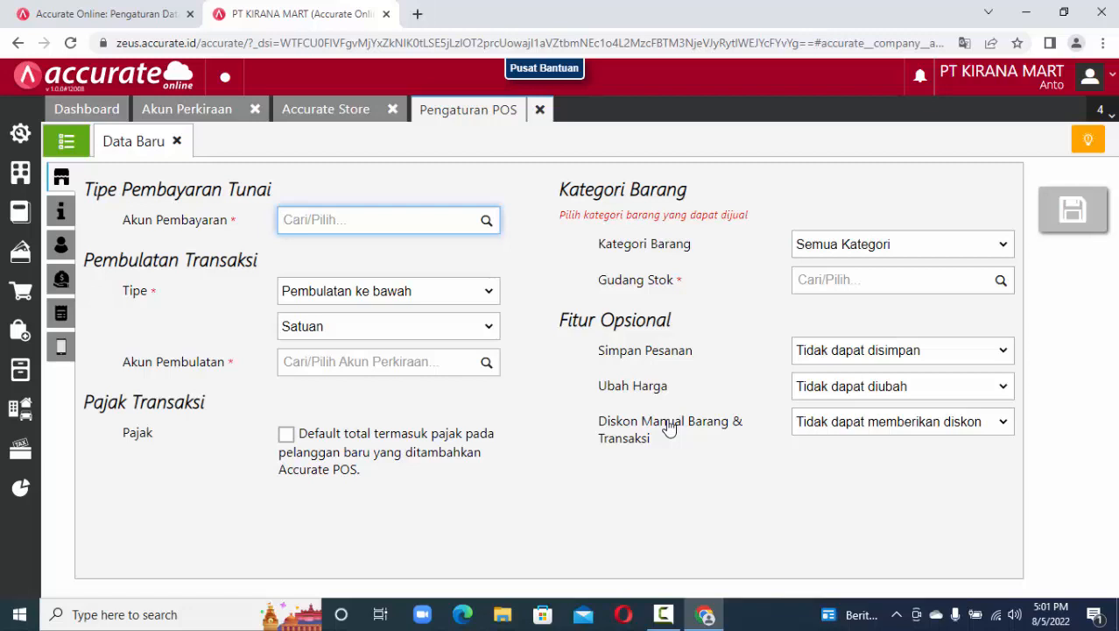
Choose Kas Toko Kencana Mart as the POS cash payment account.
{"action": "left_click", "coordinate": [102, 195]}
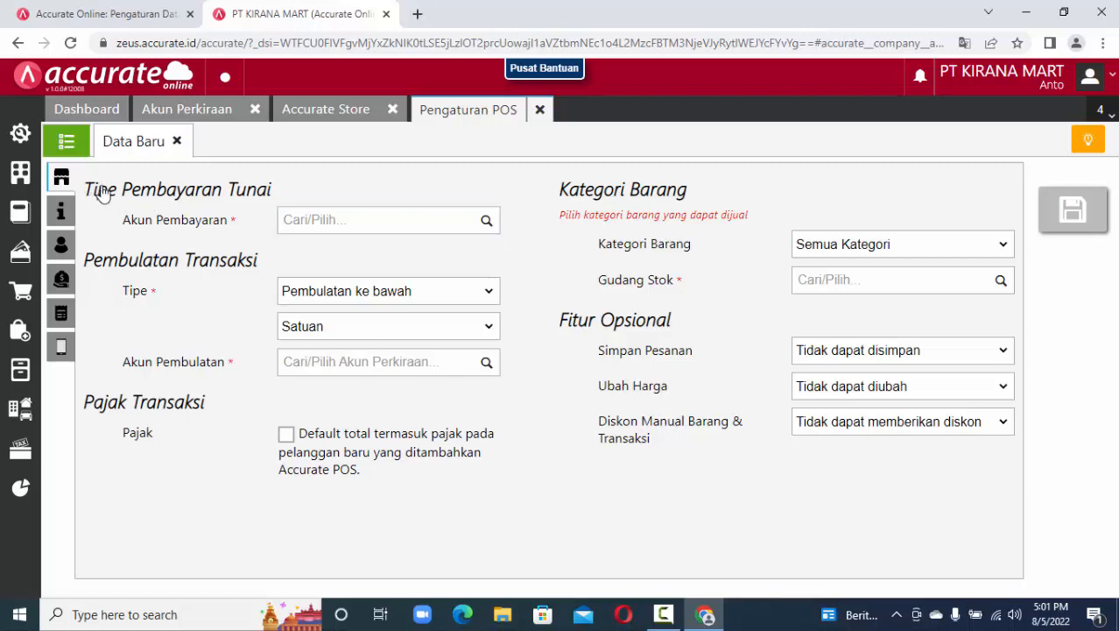
{"action": "left_click_drag", "start_coordinate": [103, 195], "coordinate": [280, 193]}
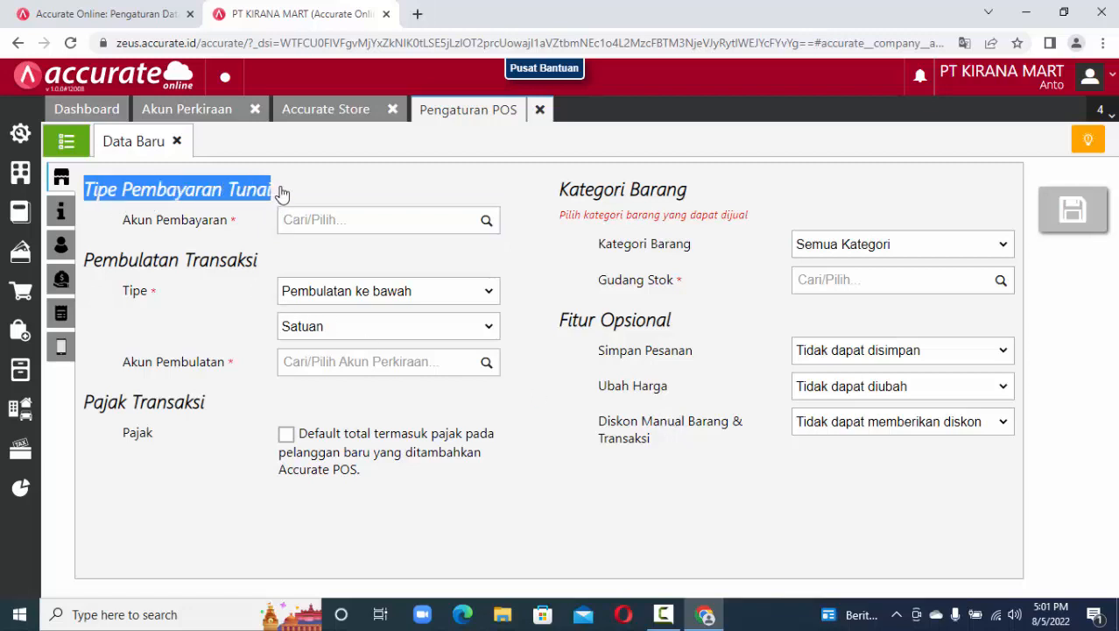
{"action": "left_click", "coordinate": [488, 225]}
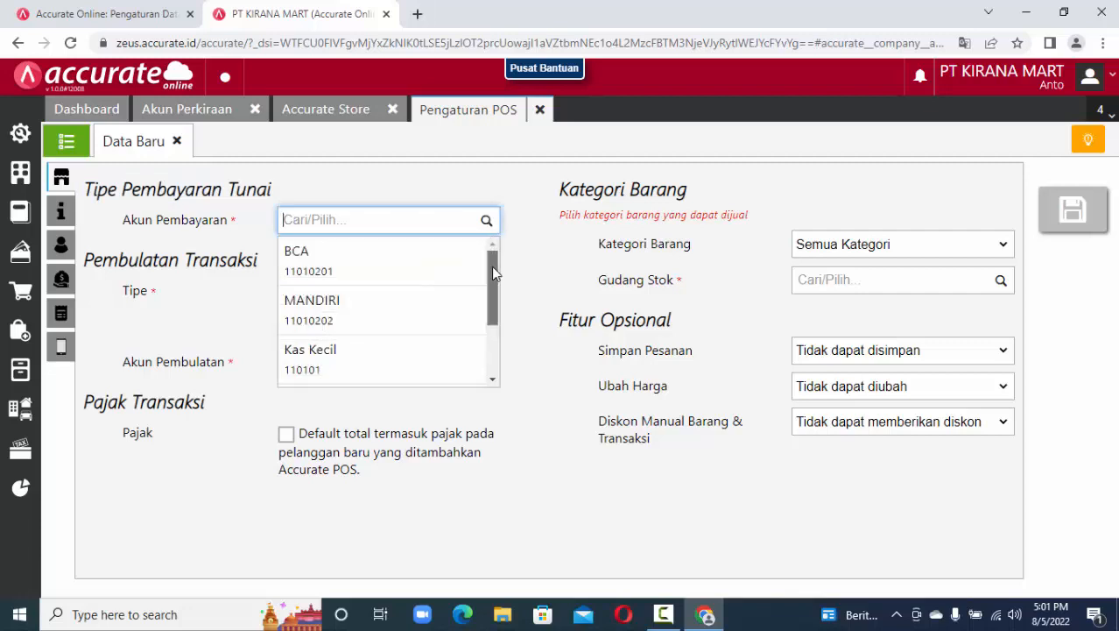
{"action": "left_click_drag", "start_coordinate": [491, 272], "coordinate": [474, 312]}
{"action": "left_click", "coordinate": [406, 326]}
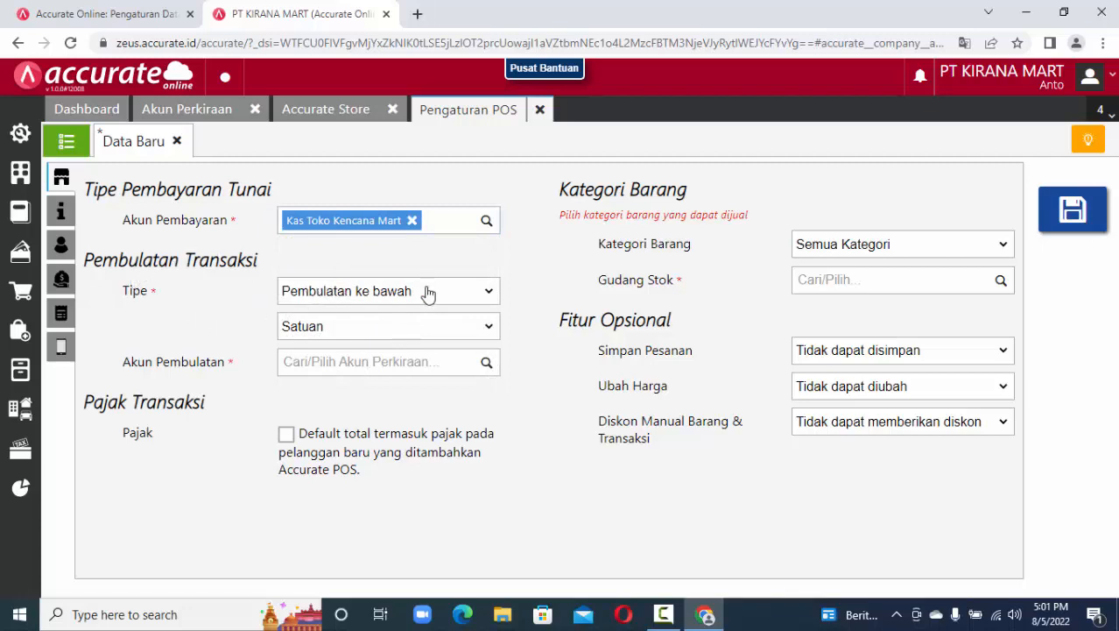
Keep rounding down to Satuan, posting rounding to 720007 Beban Diluar Usaha Lainnya.
{"action": "left_click", "coordinate": [489, 294]}
{"action": "left_click", "coordinate": [490, 296]}
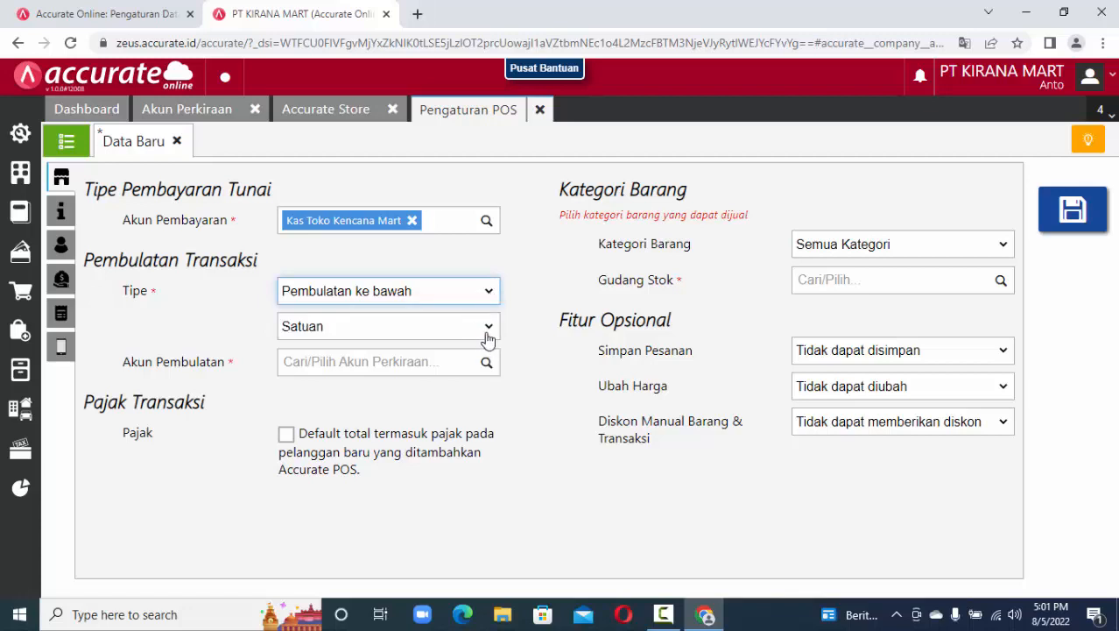
{"action": "left_click", "coordinate": [489, 333]}
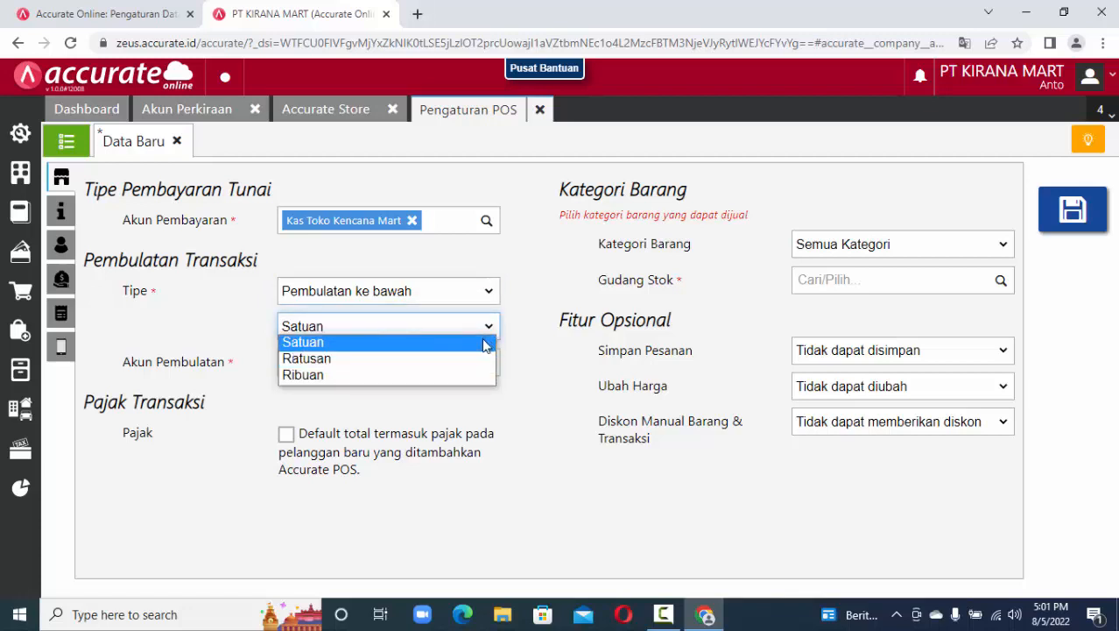
{"action": "left_click", "coordinate": [485, 343]}
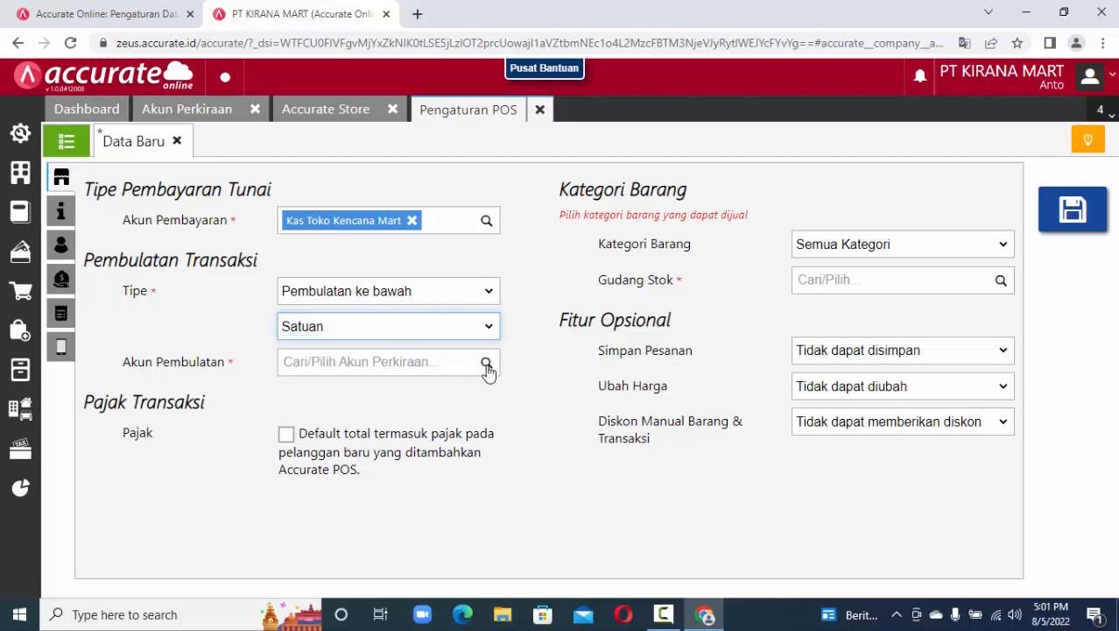
{"action": "left_click", "coordinate": [487, 370]}
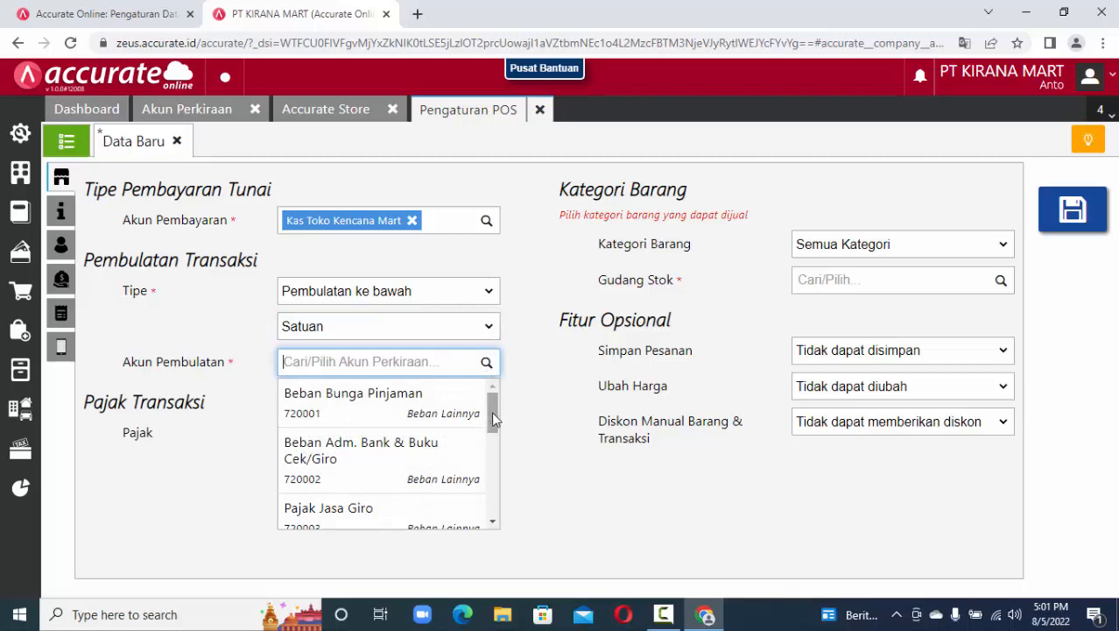
{"action": "left_click_drag", "start_coordinate": [491, 414], "coordinate": [494, 477]}
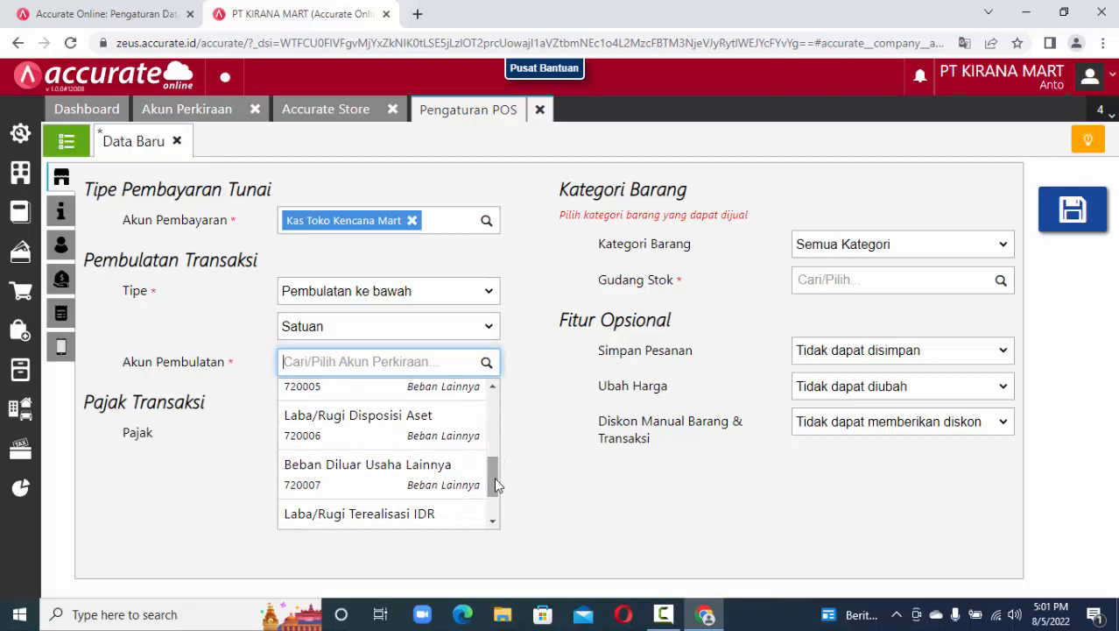
{"action": "left_click", "coordinate": [433, 481]}
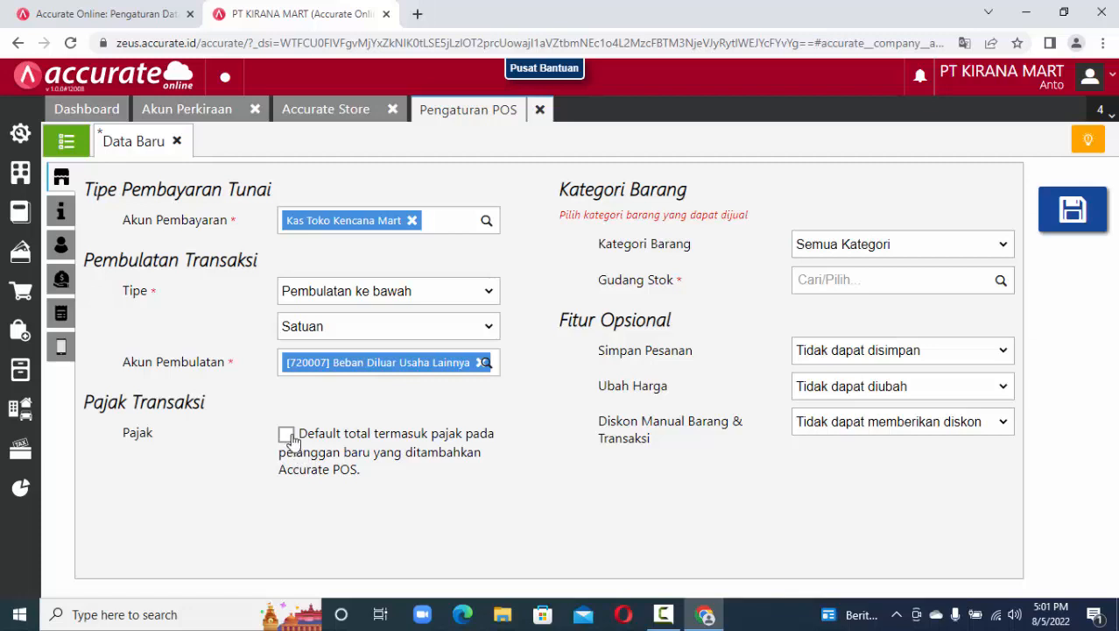
Make new customers' totals tax-inclusive by default.
{"action": "left_click", "coordinate": [288, 436]}
{"action": "left_click", "coordinate": [289, 436]}
{"action": "left_click", "coordinate": [289, 436]}
Keep all item categories sellable and use the Utama warehouse for POS stock.
{"action": "left_click", "coordinate": [914, 247]}
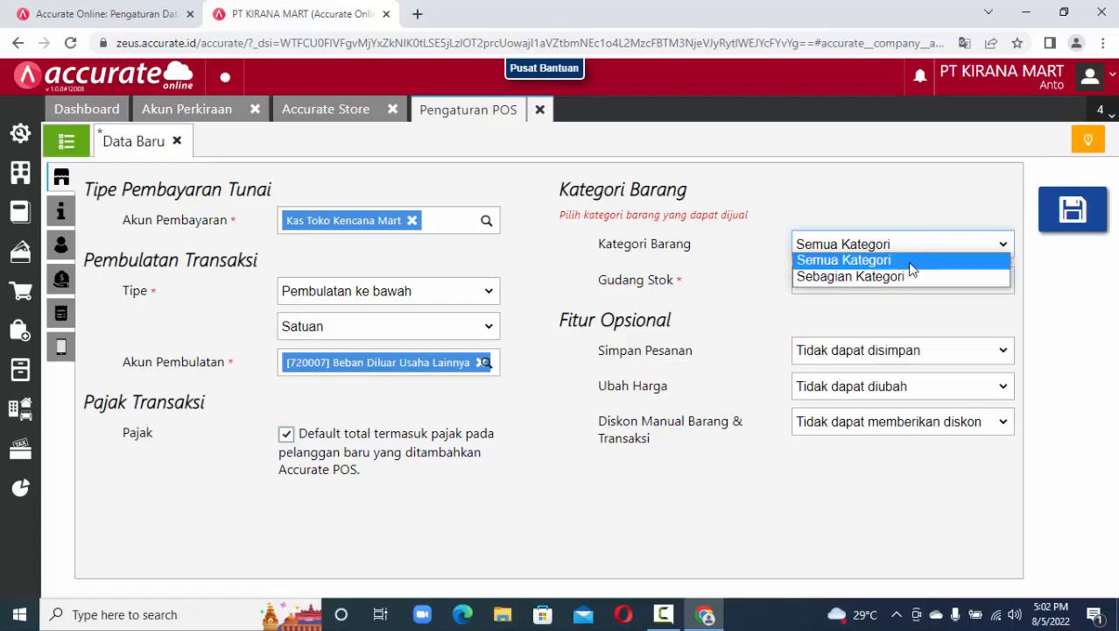
{"action": "left_click", "coordinate": [911, 260]}
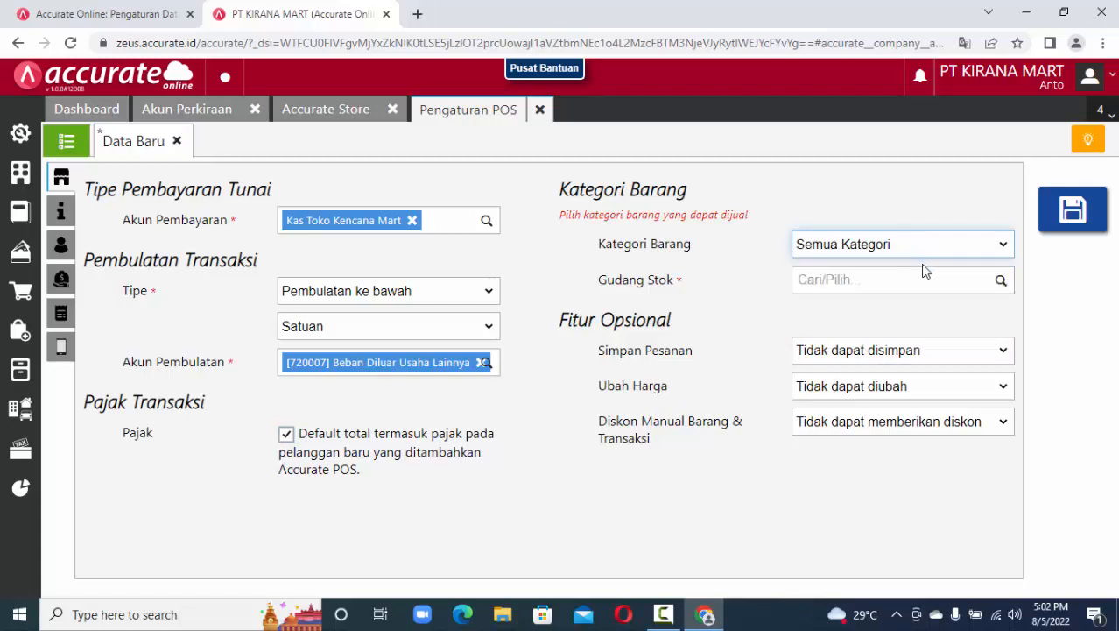
{"action": "left_click", "coordinate": [1003, 285]}
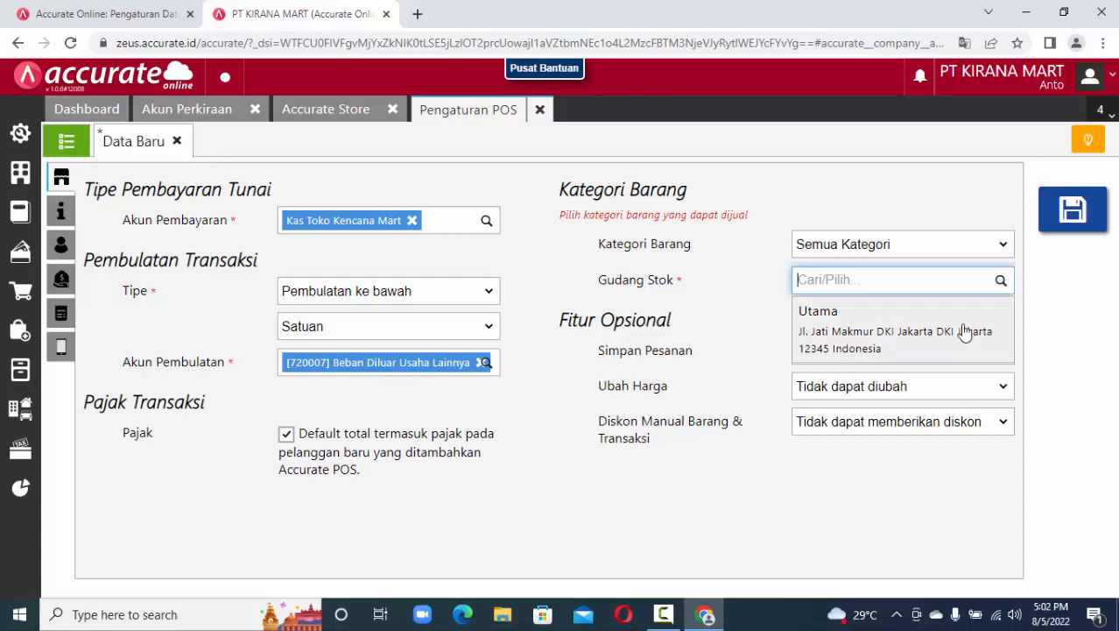
{"action": "left_click", "coordinate": [964, 331]}
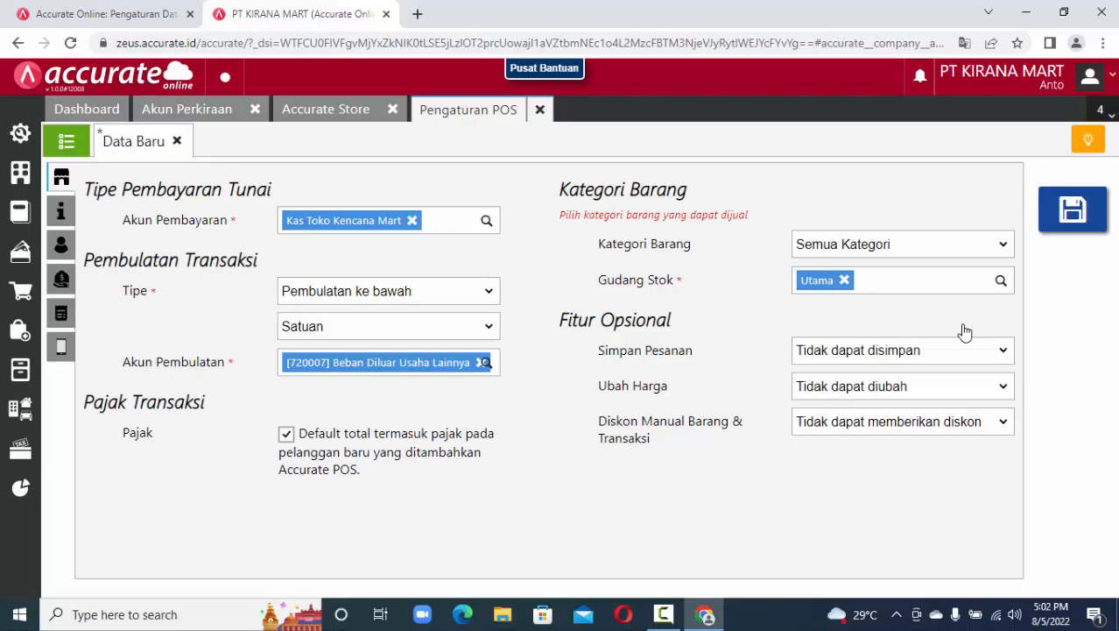
Set orders to Dapat disimpan, prices to Tidak dapat diubah, and manual discounts via access rights.
{"action": "left_click", "coordinate": [1001, 353]}
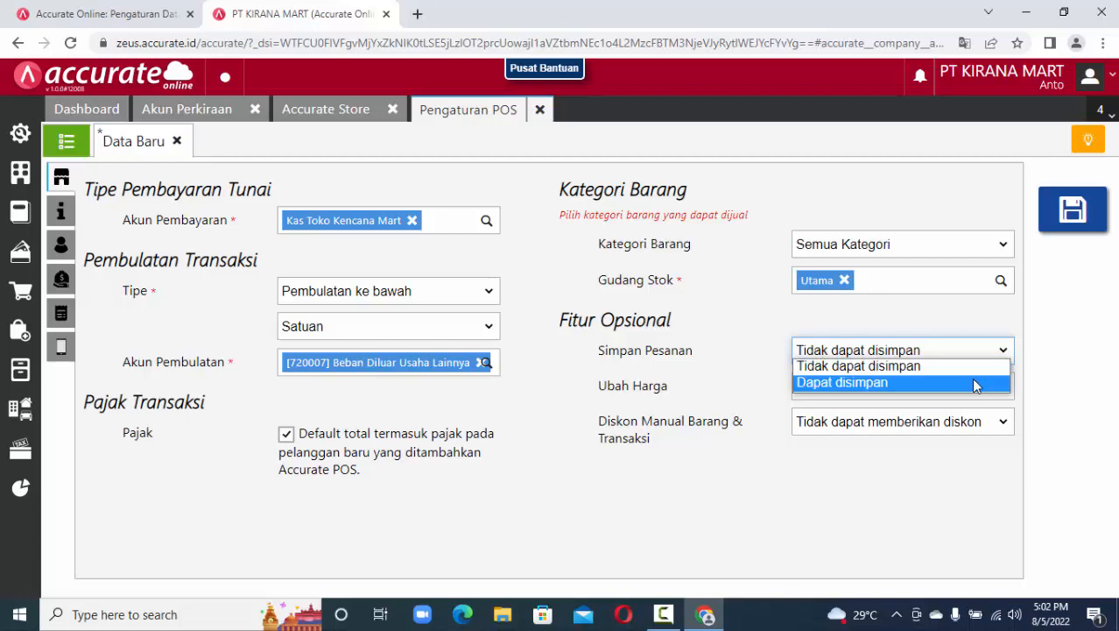
{"action": "left_click", "coordinate": [974, 383]}
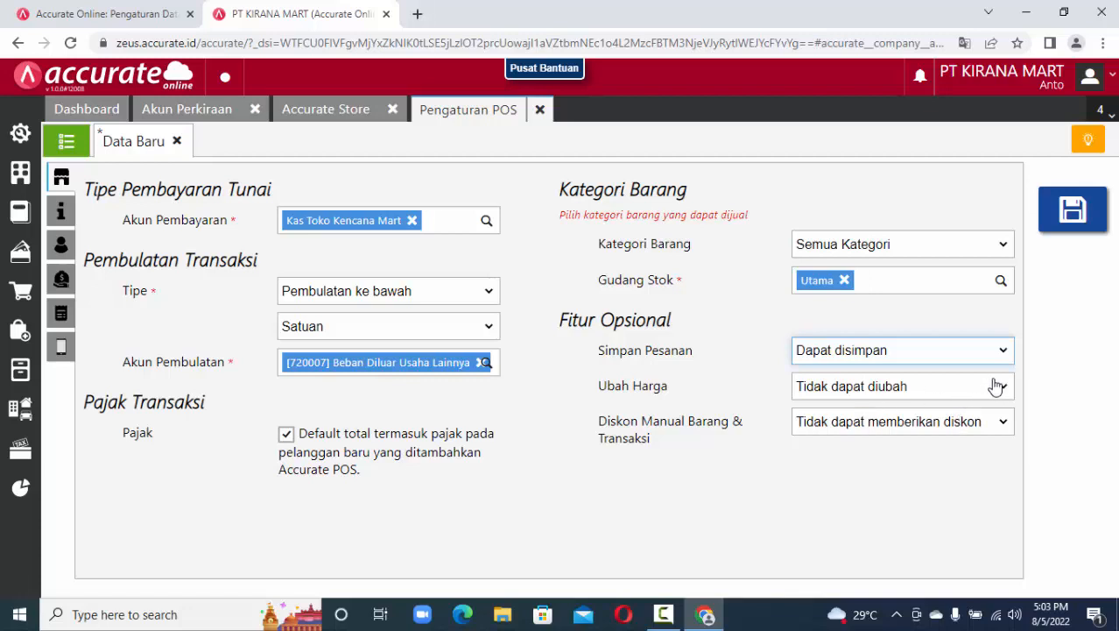
{"action": "left_click", "coordinate": [996, 386]}
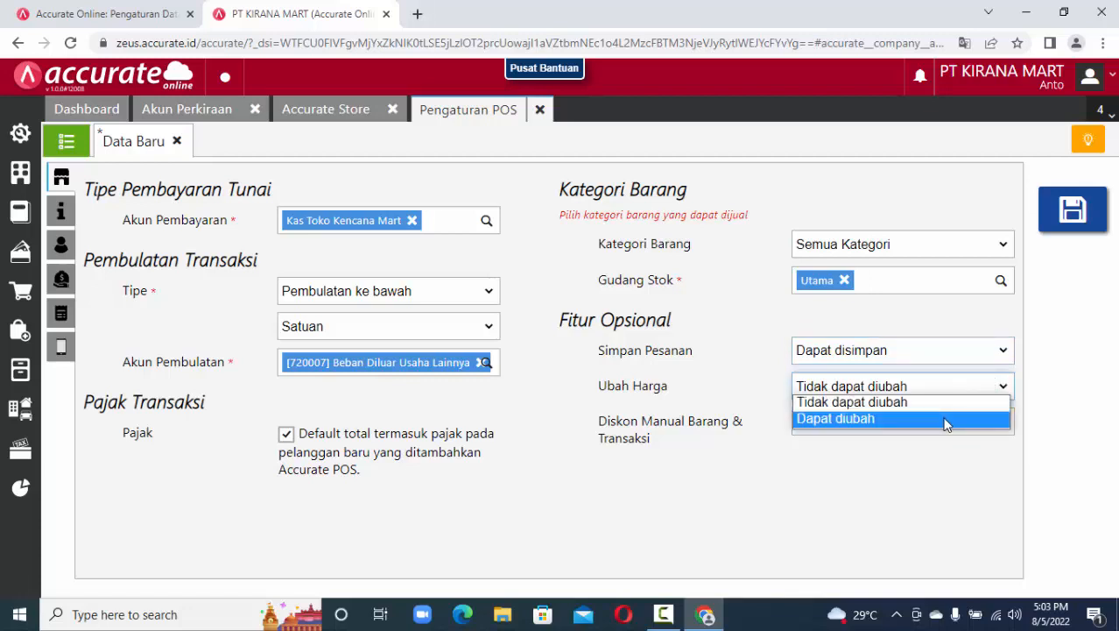
{"action": "left_click", "coordinate": [946, 424]}
{"action": "left_click", "coordinate": [994, 388]}
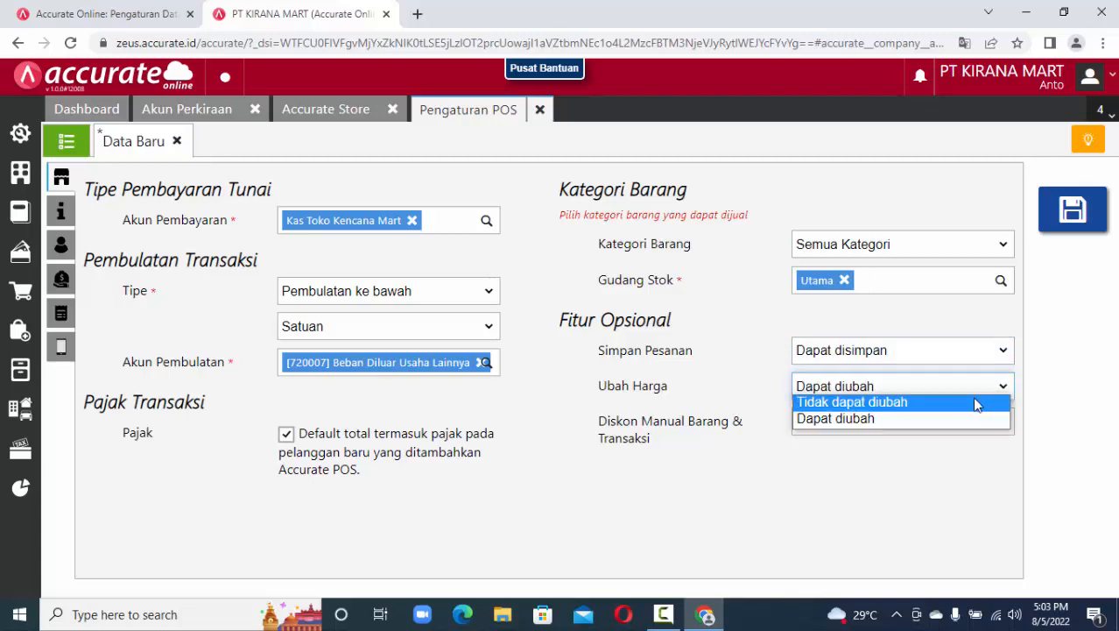
{"action": "left_click", "coordinate": [977, 404]}
{"action": "left_click", "coordinate": [873, 427]}
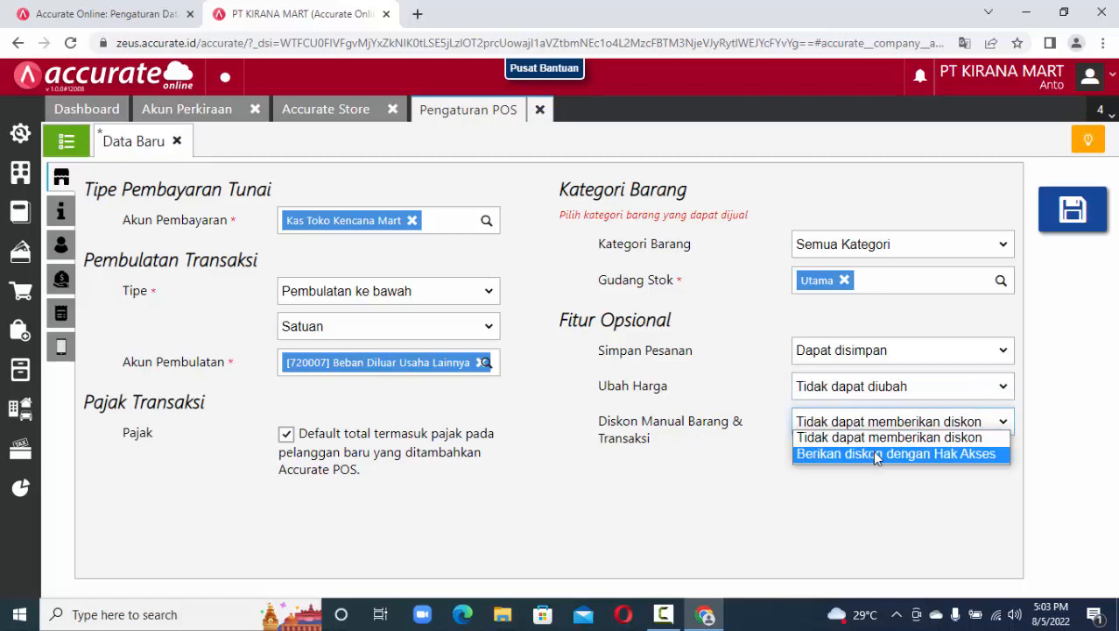
{"action": "left_click", "coordinate": [872, 451]}
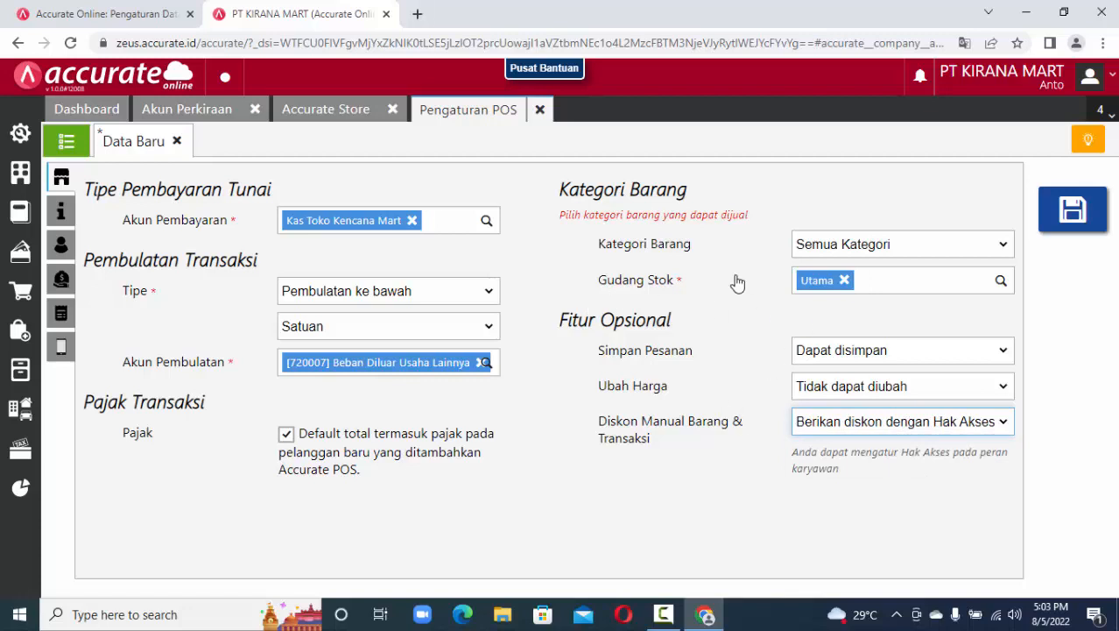
{"action": "left_click", "coordinate": [65, 212]}
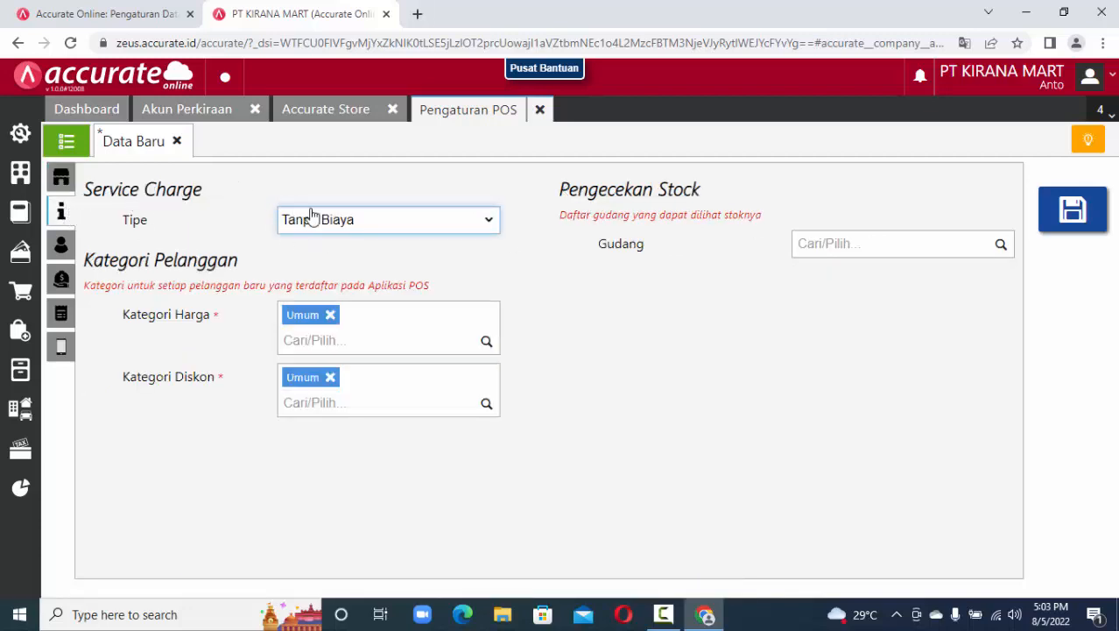
Keep Service Charge at Tanpa Biaya and add the Utama warehouse under Pengecekan Stock.
{"action": "left_click", "coordinate": [374, 223]}
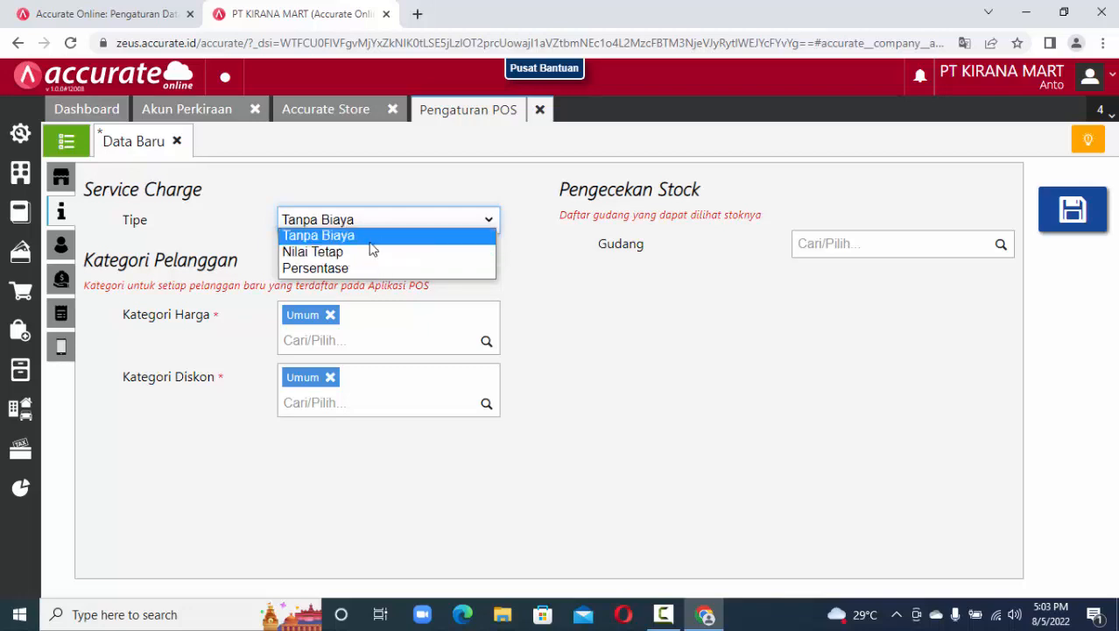
{"action": "left_click", "coordinate": [369, 239]}
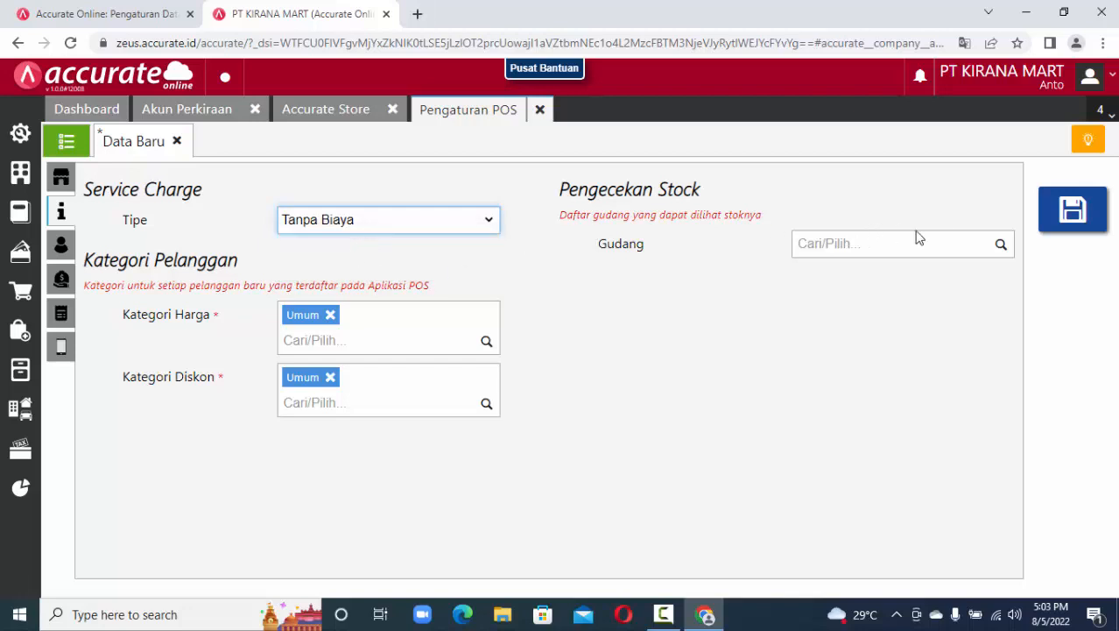
{"action": "left_click", "coordinate": [1003, 247]}
{"action": "left_click", "coordinate": [1003, 246]}
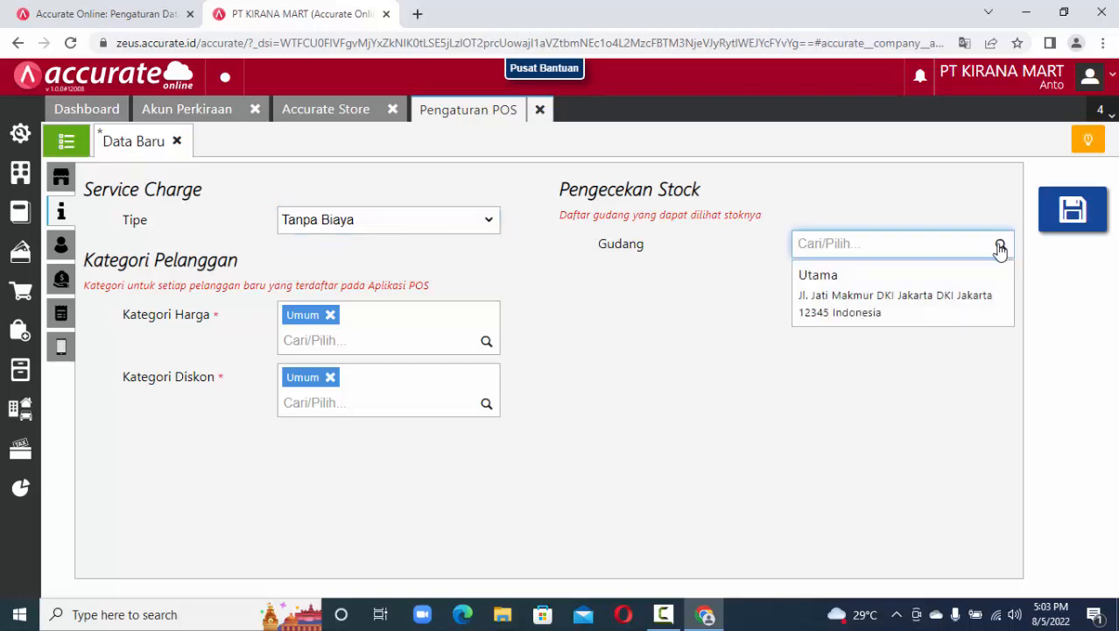
{"action": "left_click", "coordinate": [615, 227]}
{"action": "left_click_drag", "start_coordinate": [561, 215], "coordinate": [778, 215]}
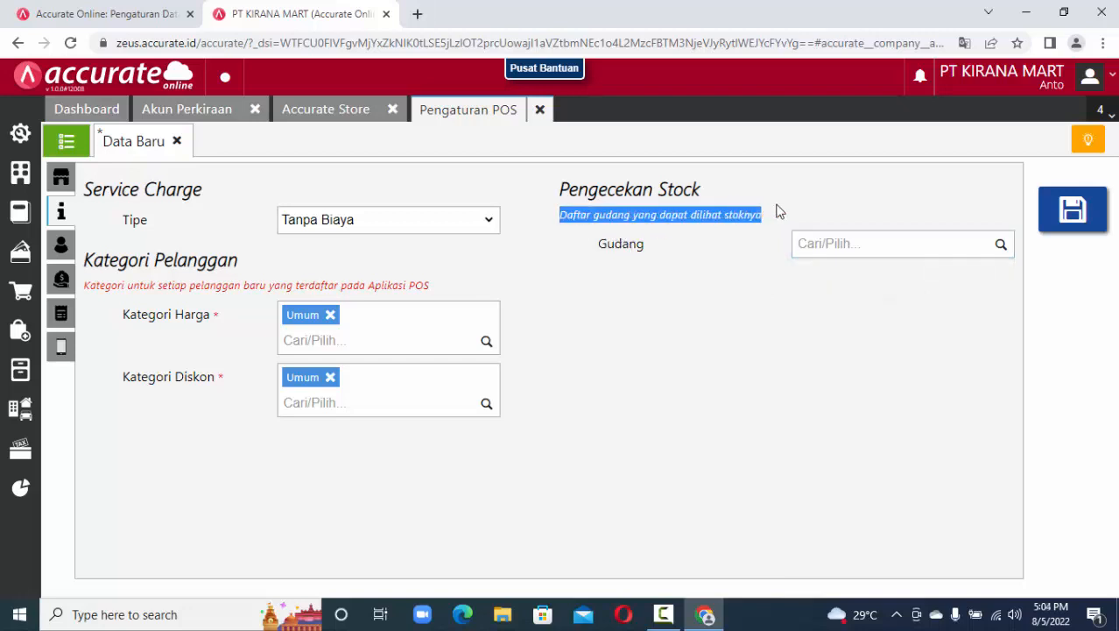
{"action": "left_click", "coordinate": [1002, 246]}
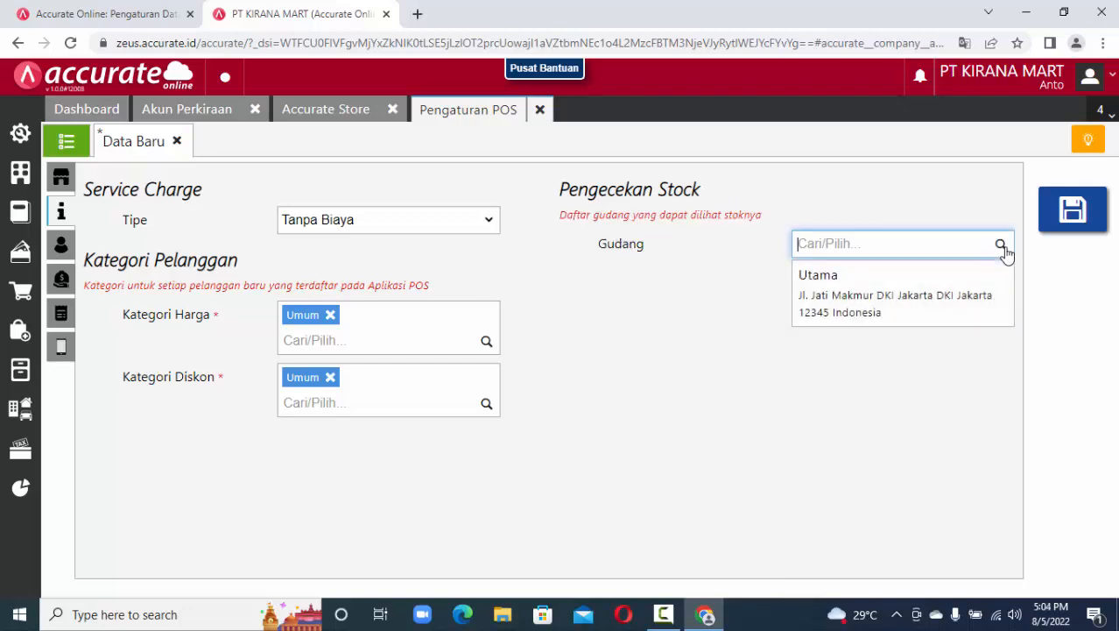
{"action": "left_click", "coordinate": [950, 307]}
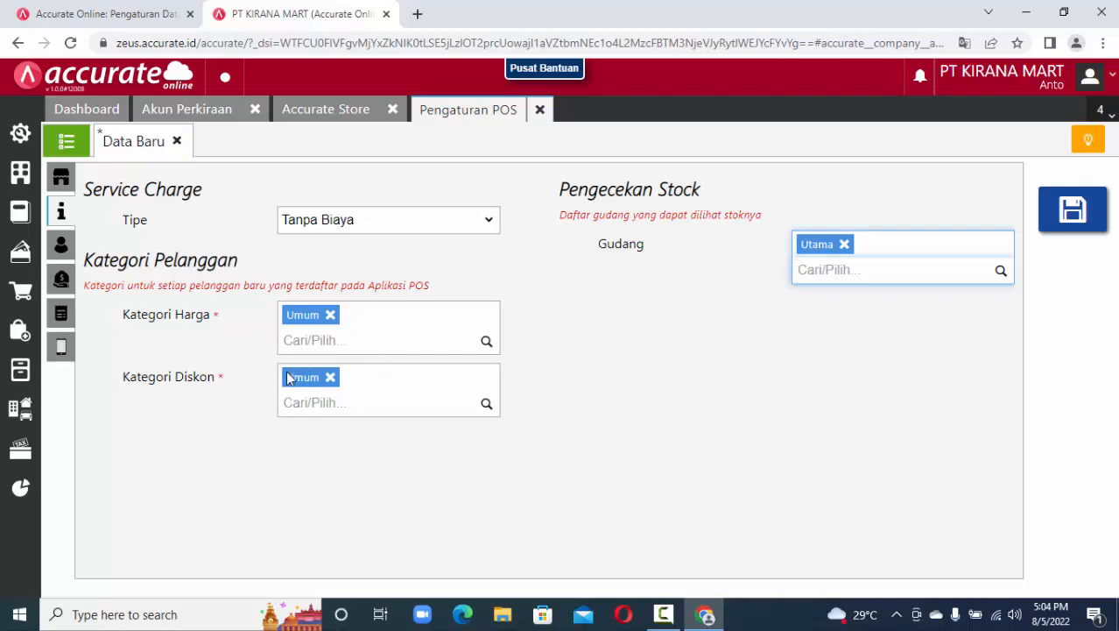
Add the first employee to the POS logins with the Kasir access role.
{"action": "left_click", "coordinate": [61, 247]}
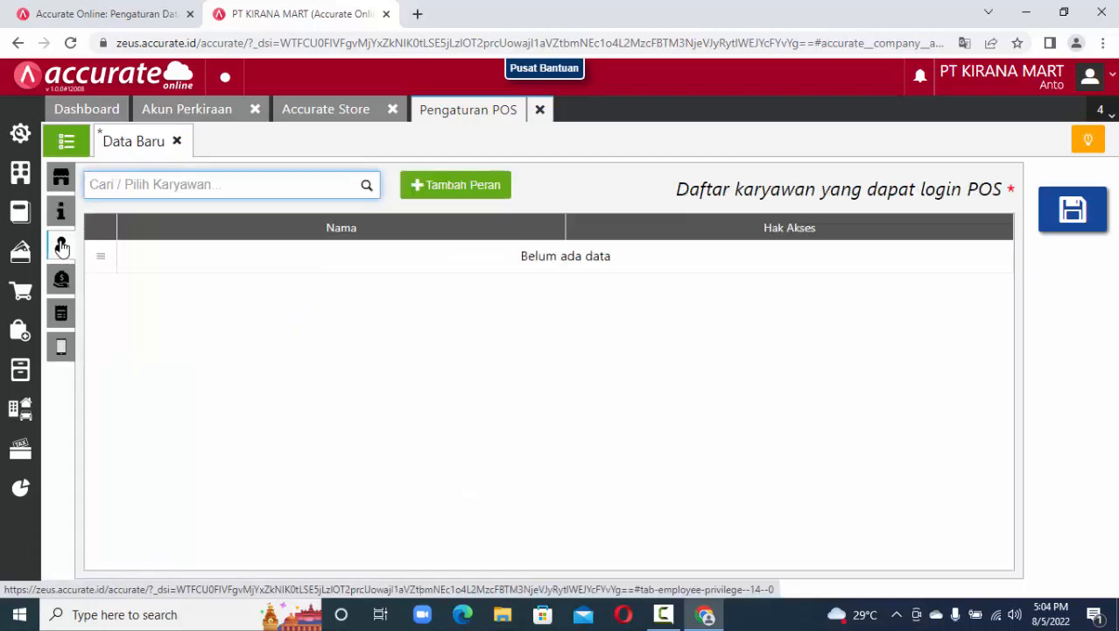
{"action": "left_click", "coordinate": [366, 188]}
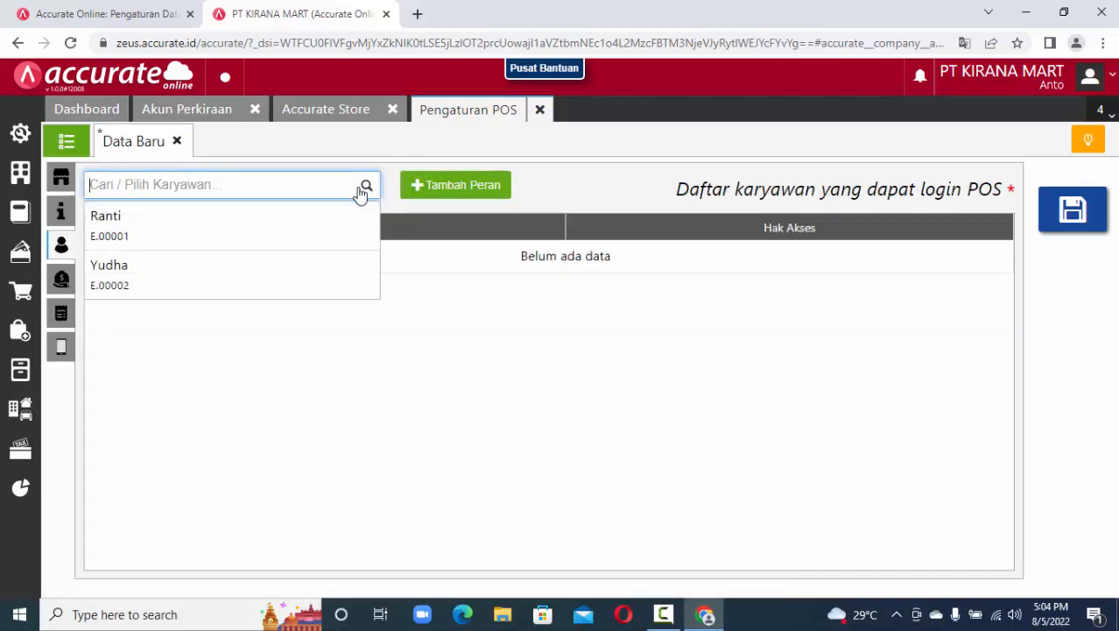
{"action": "left_click", "coordinate": [312, 232]}
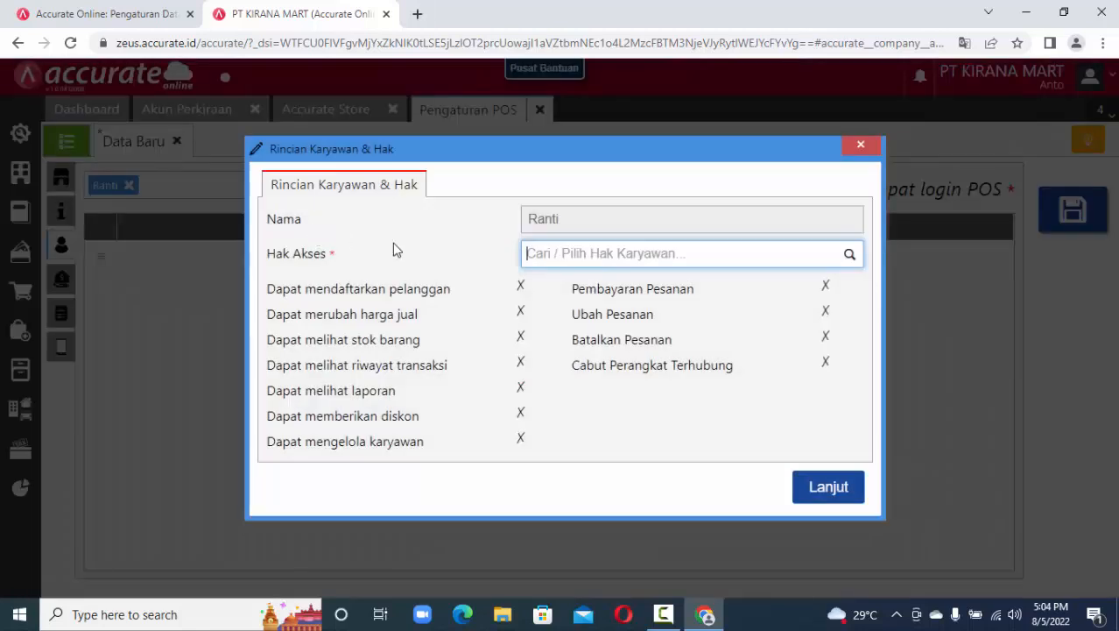
{"action": "left_click", "coordinate": [854, 258]}
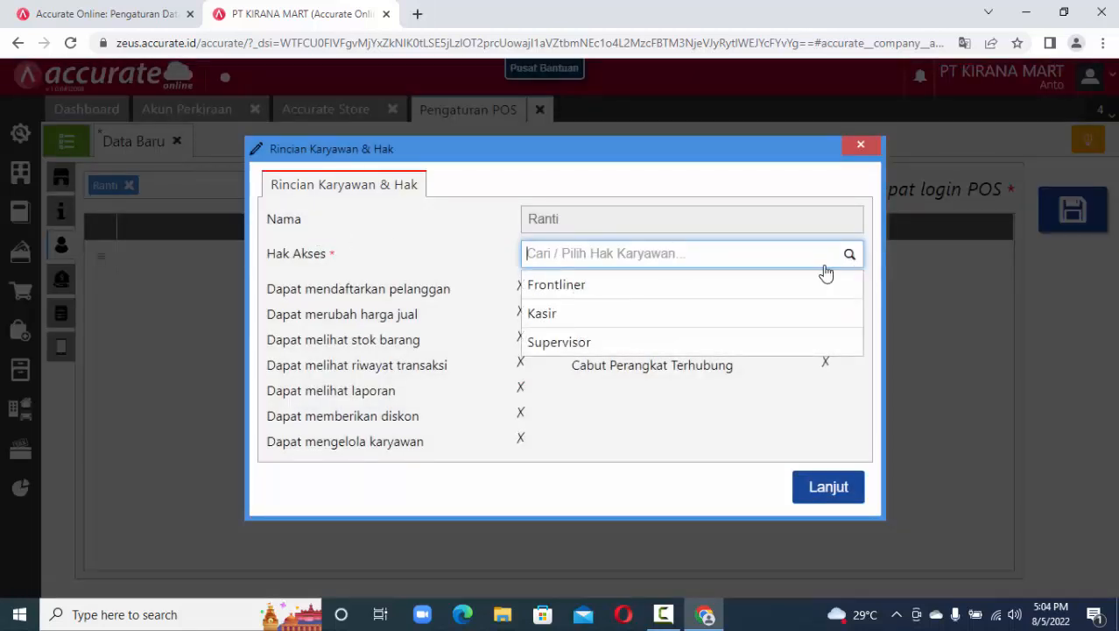
{"action": "left_click", "coordinate": [747, 315]}
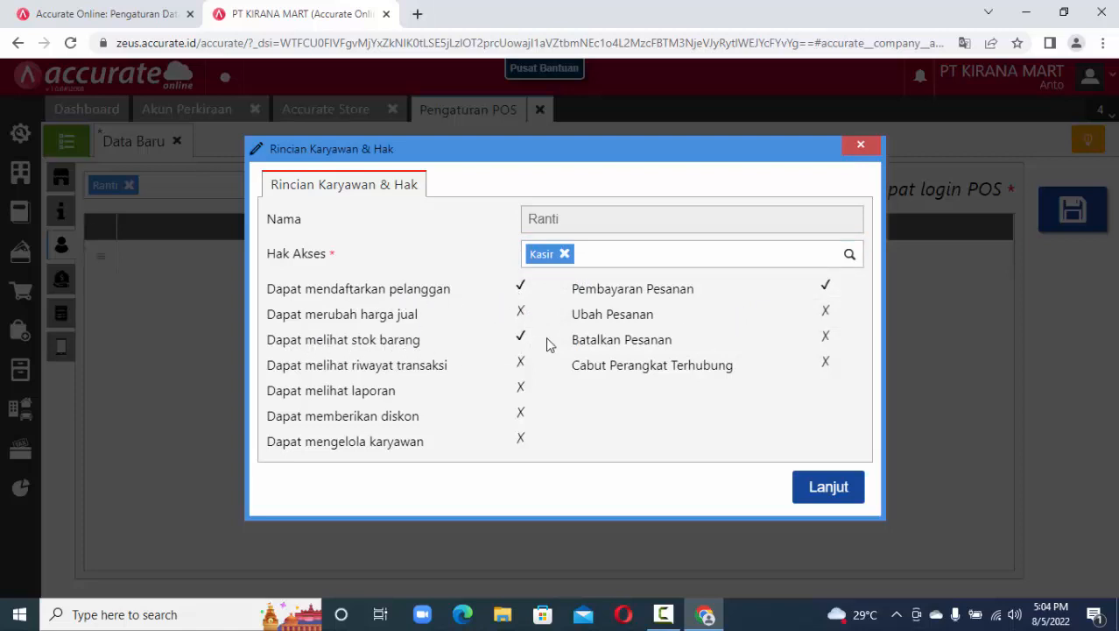
{"action": "left_click_drag", "start_coordinate": [569, 296], "coordinate": [717, 305]}
{"action": "left_click", "coordinate": [832, 489]}
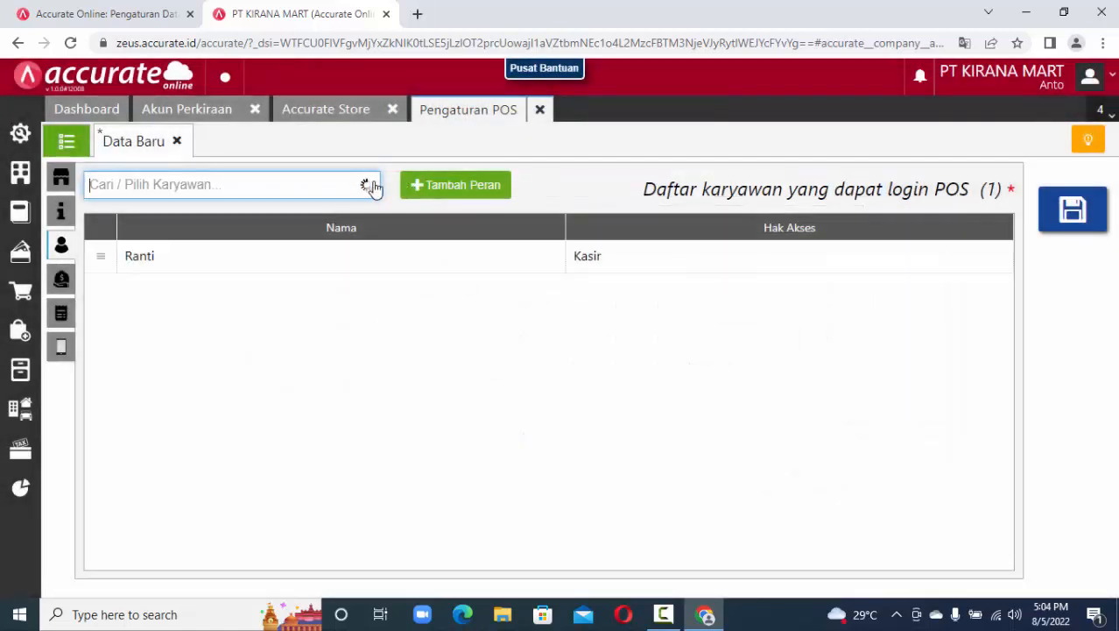
Add the second employee with the Supervisor role, then view the non-cash payment list.
{"action": "left_click", "coordinate": [296, 277]}
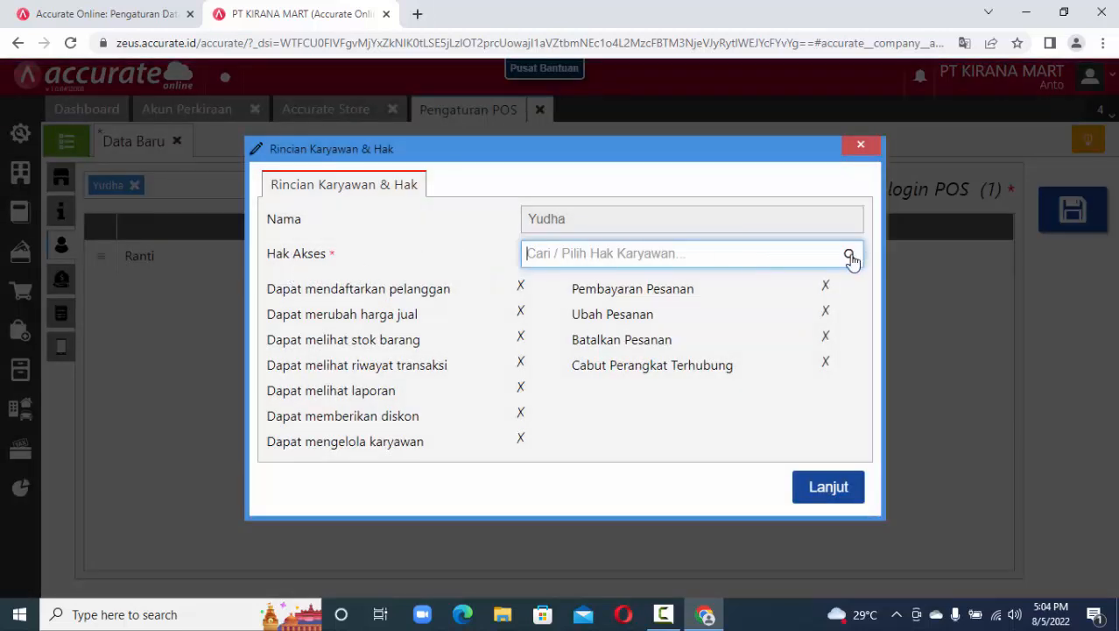
{"action": "left_click", "coordinate": [705, 342]}
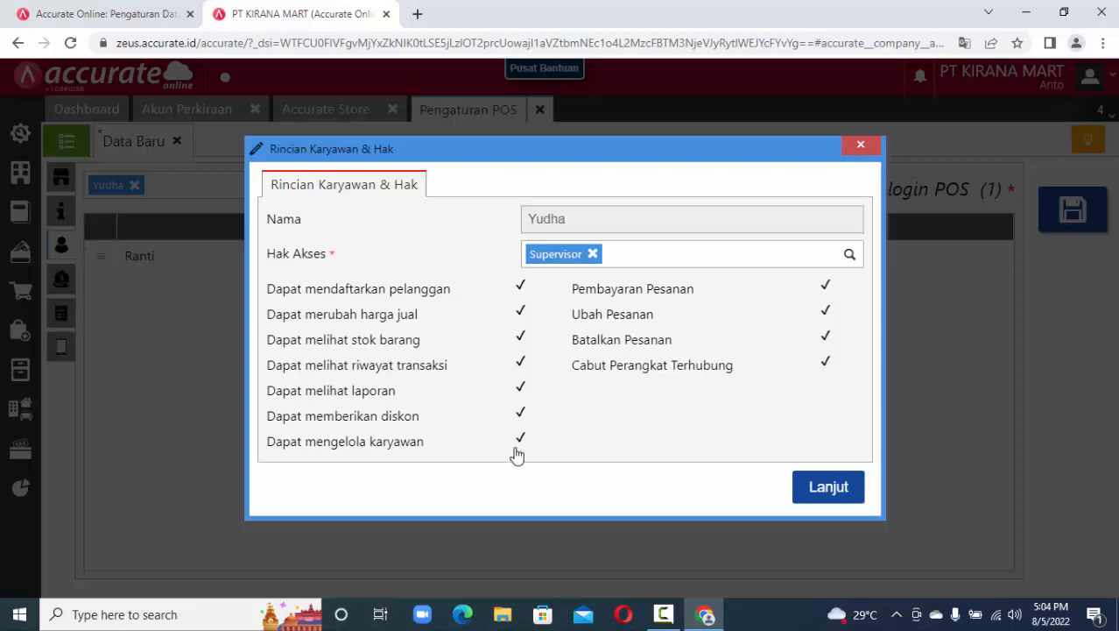
{"action": "left_click", "coordinate": [829, 499]}
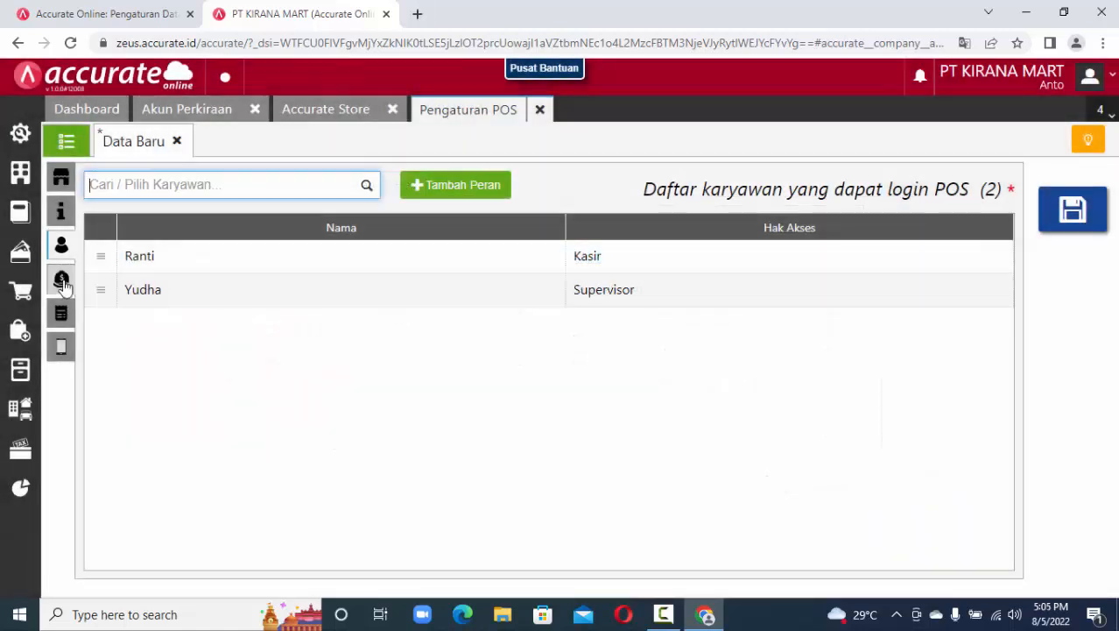
{"action": "left_click", "coordinate": [61, 282]}
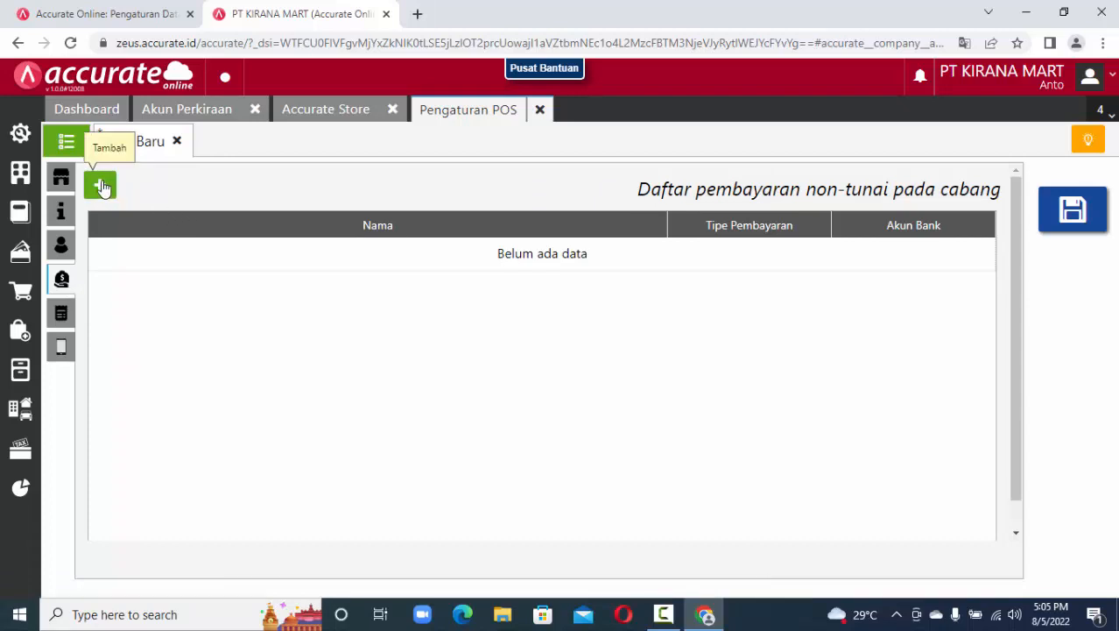
Add the EDC BCA non-cash payment method linked to the BCA bank account.
{"action": "left_click", "coordinate": [67, 180]}
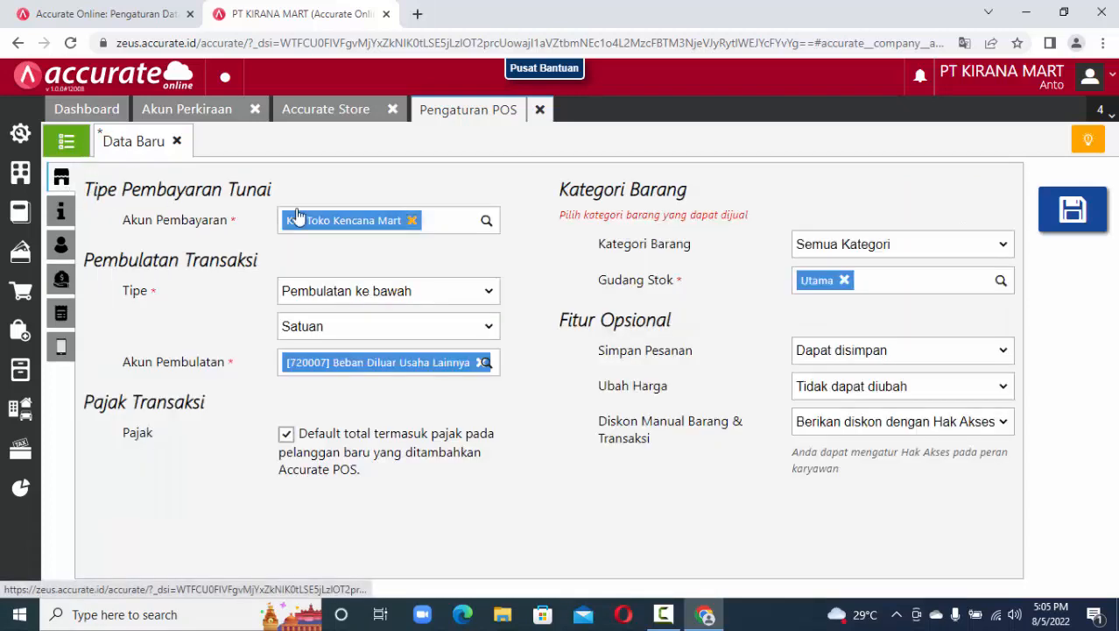
{"action": "left_click", "coordinate": [61, 279]}
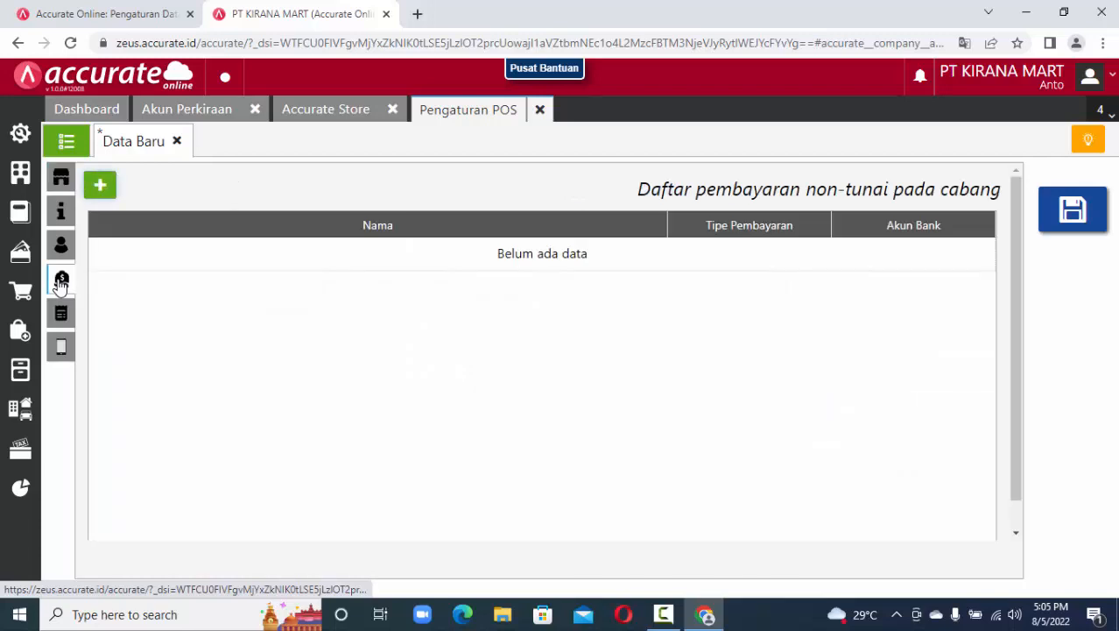
{"action": "left_click", "coordinate": [100, 184]}
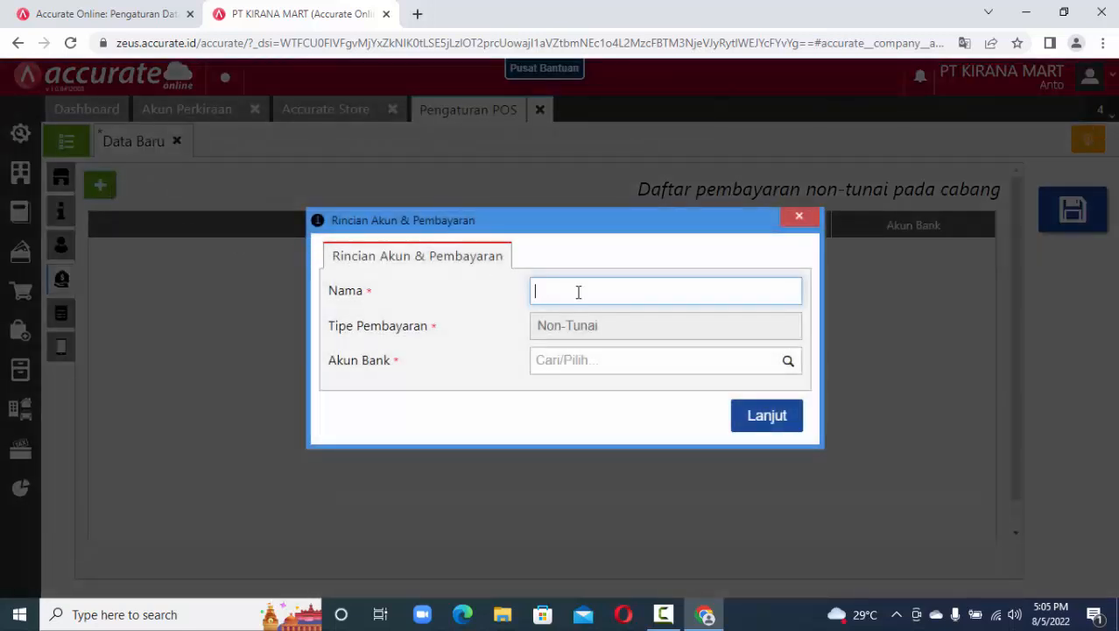
{"action": "left_click", "coordinate": [578, 292]}
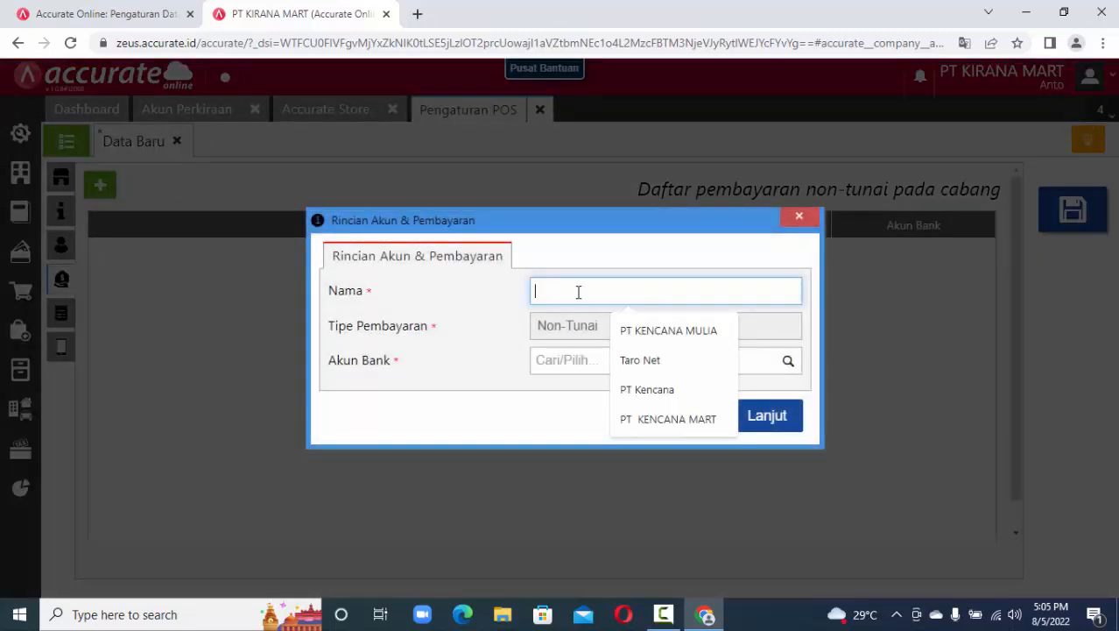
{"action": "type", "text": "EDC"}
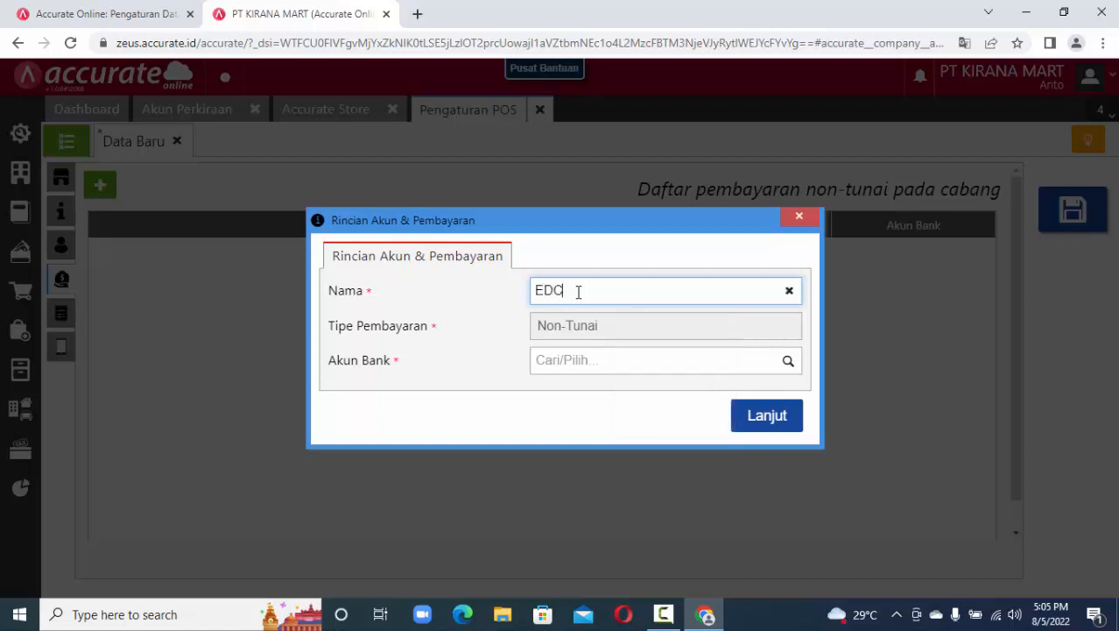
{"action": "type", "text": " BCA"}
{"action": "left_click", "coordinate": [789, 363]}
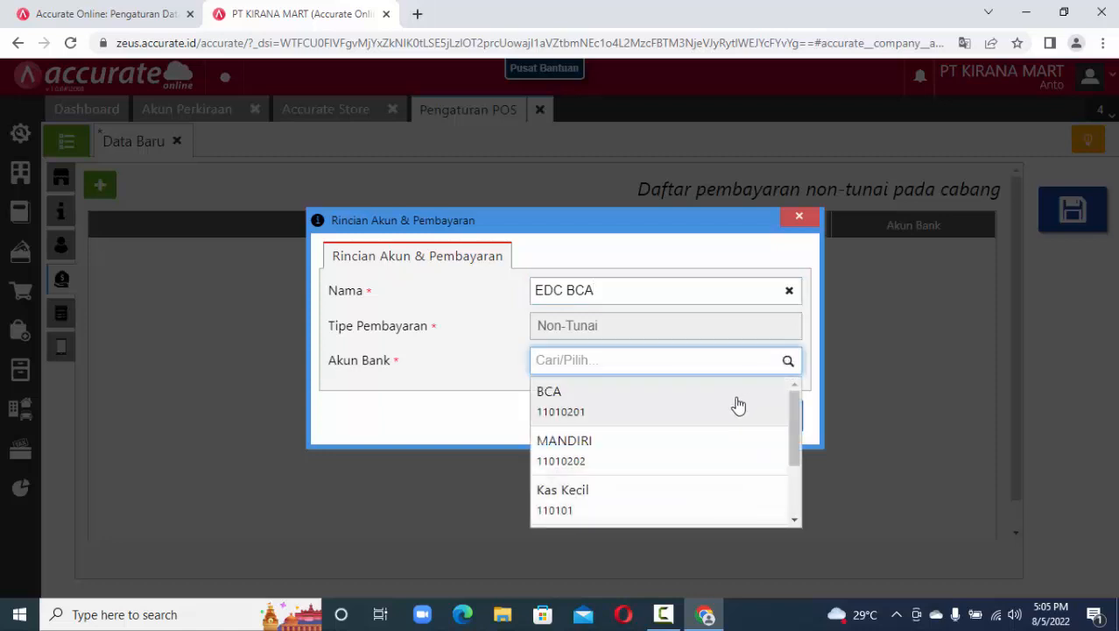
{"action": "left_click", "coordinate": [738, 405]}
{"action": "left_click", "coordinate": [762, 426]}
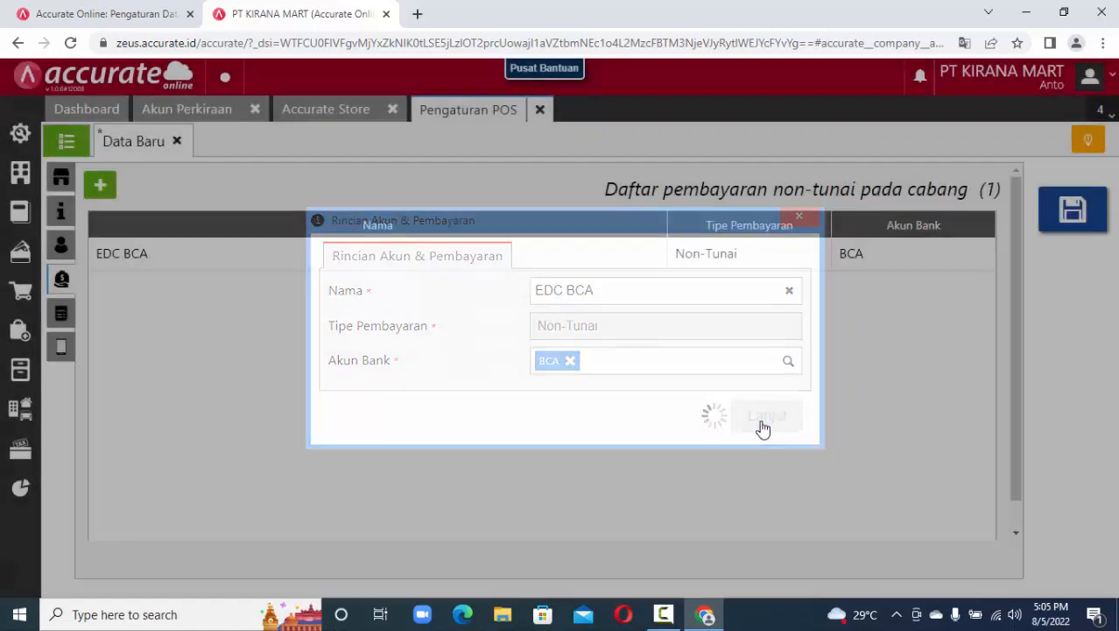
Add EDC MANDIRI as a non-cash payment method linked to the MANDIRI account.
{"action": "left_click", "coordinate": [100, 184]}
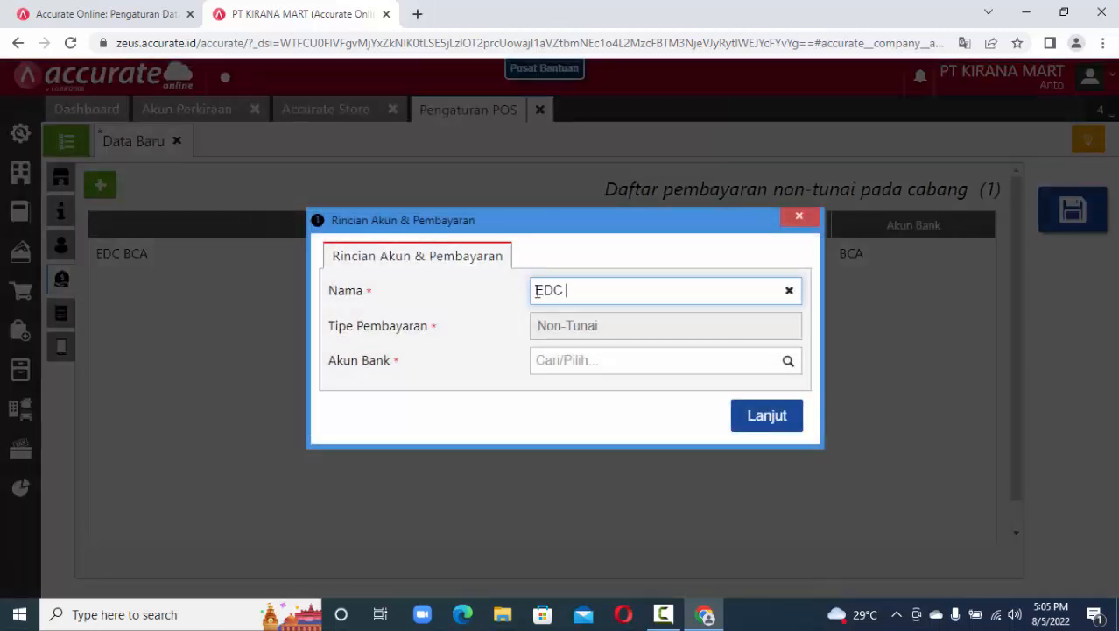
{"action": "type", "text": "EDC MANDIRI"}
{"action": "left_click", "coordinate": [787, 363]}
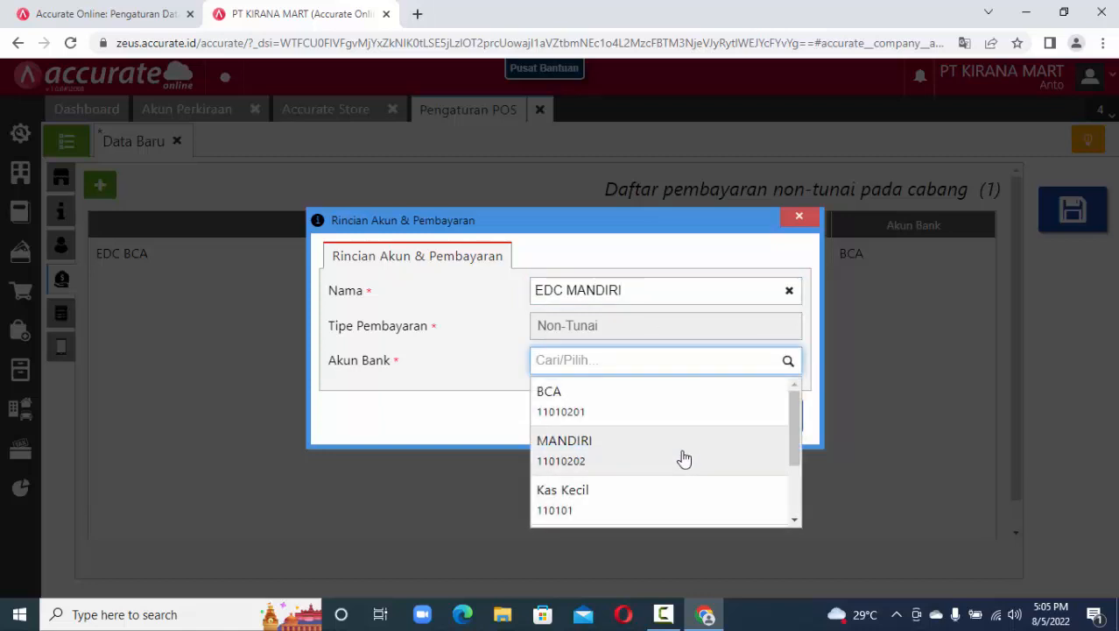
{"action": "left_click", "coordinate": [683, 458]}
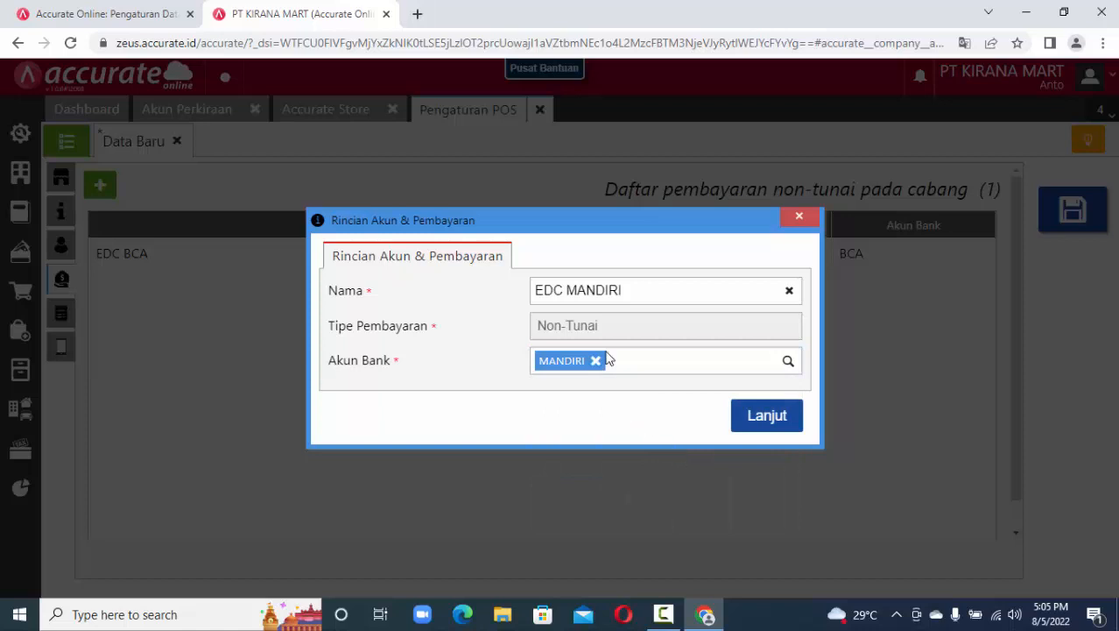
{"action": "left_click", "coordinate": [762, 415]}
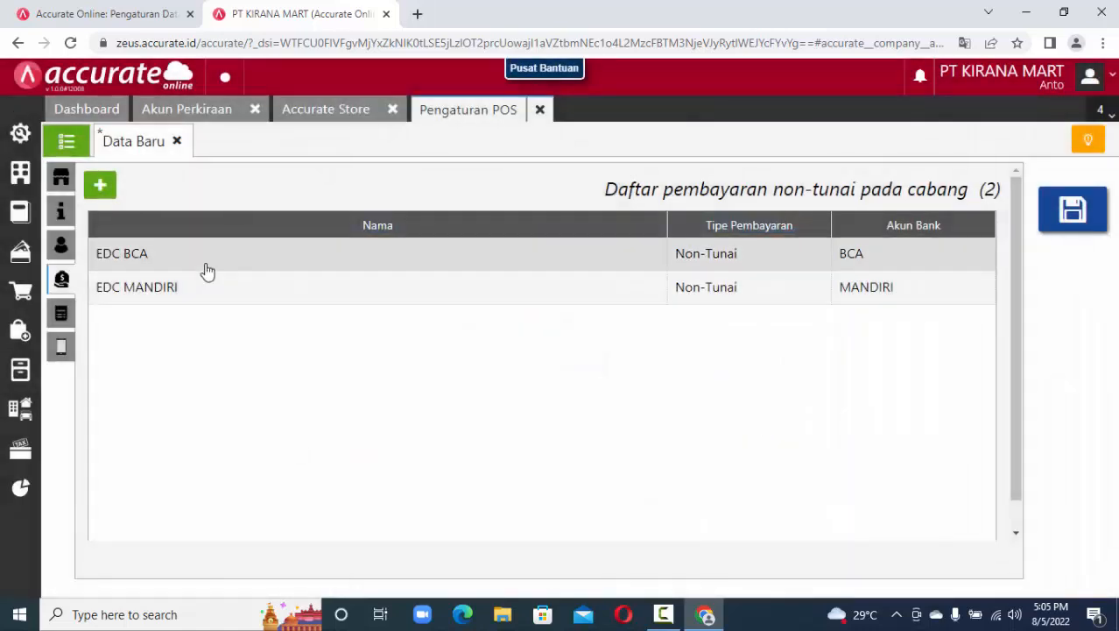
Set the receipt logo to the 20220531_070544-removebg-preview image.
{"action": "left_click", "coordinate": [62, 314]}
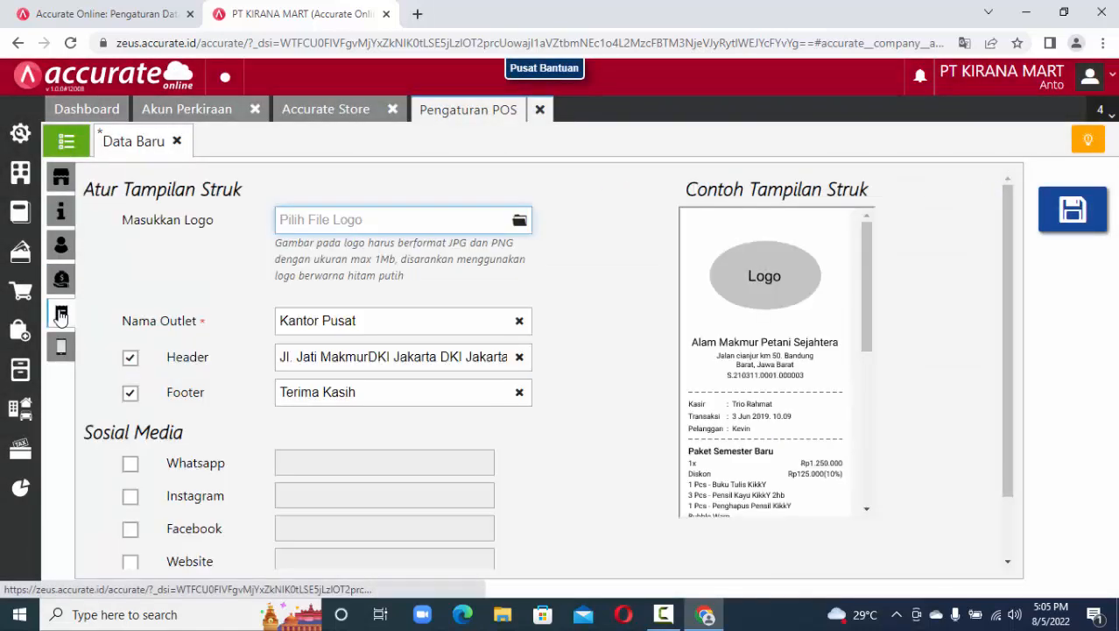
{"action": "left_click", "coordinate": [520, 222]}
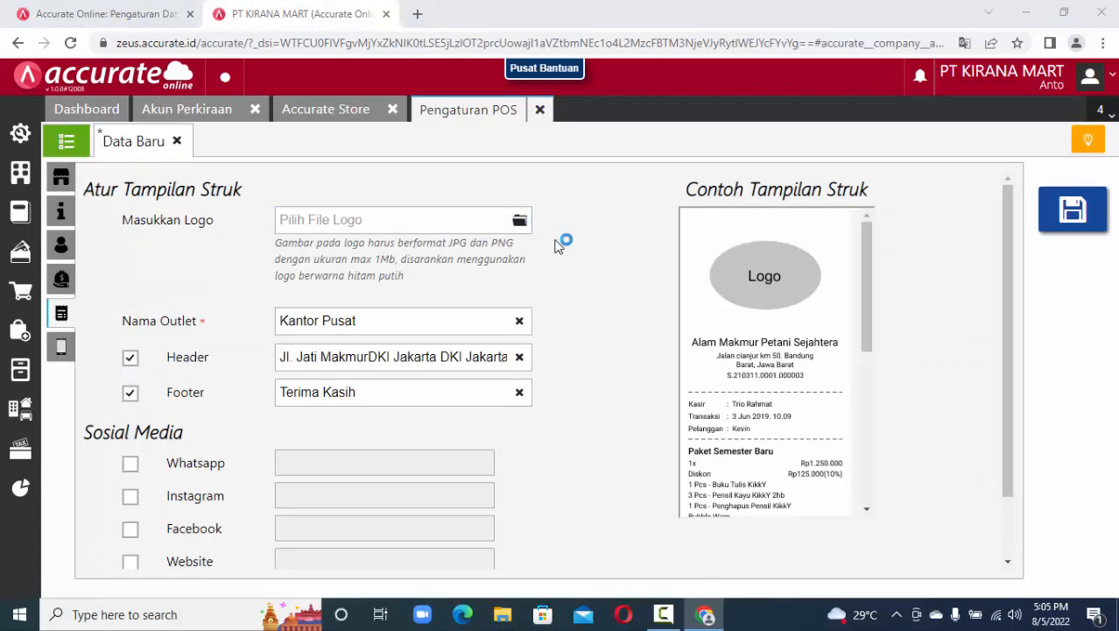
{"action": "left_click_drag", "start_coordinate": [540, 134], "coordinate": [542, 262]}
{"action": "double_click", "coordinate": [368, 193]}
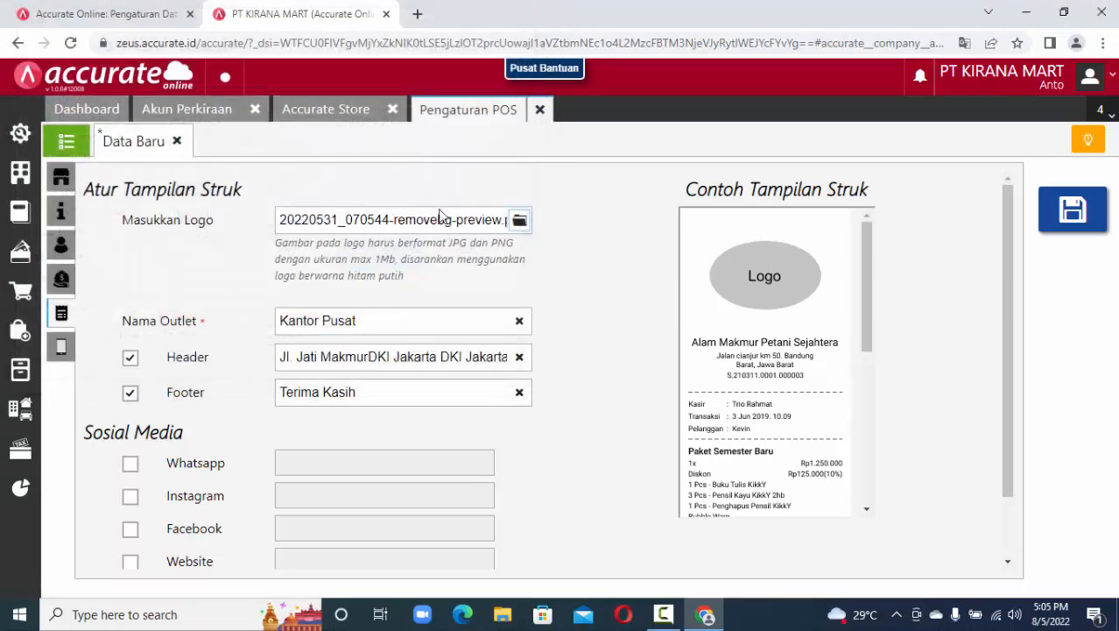
Rename the receipt outlet to Kencana Mart and turn on automatic receipt printing.
{"action": "scroll", "coordinate": [349, 410], "scroll_direction": "down", "scroll_amount": 1}
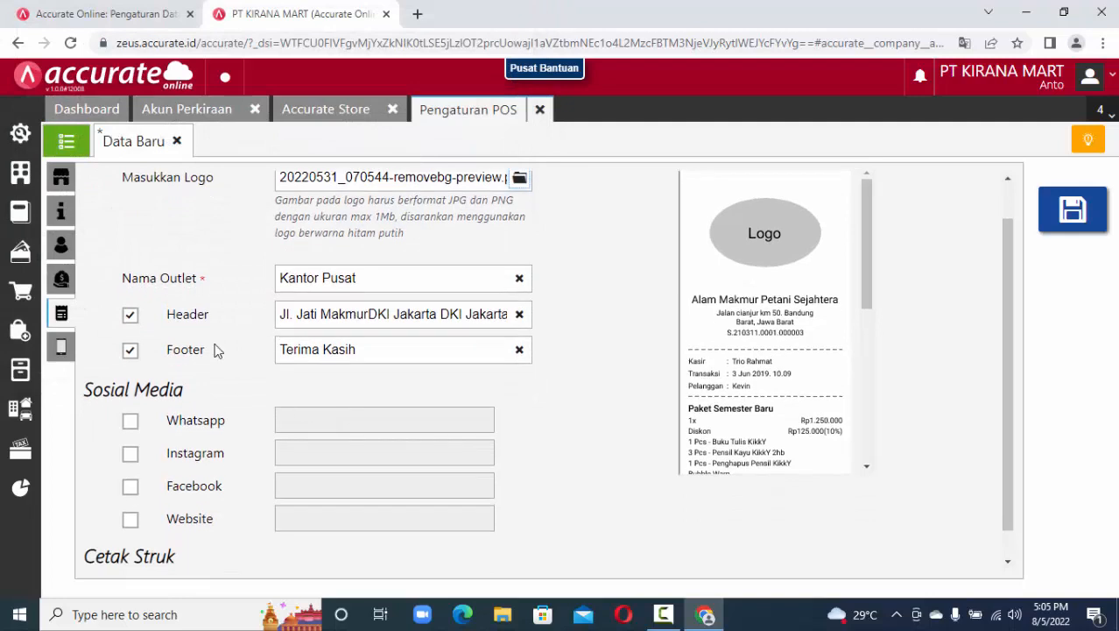
{"action": "left_click_drag", "start_coordinate": [407, 278], "coordinate": [243, 282]}
{"action": "type", "text": "Ki"}
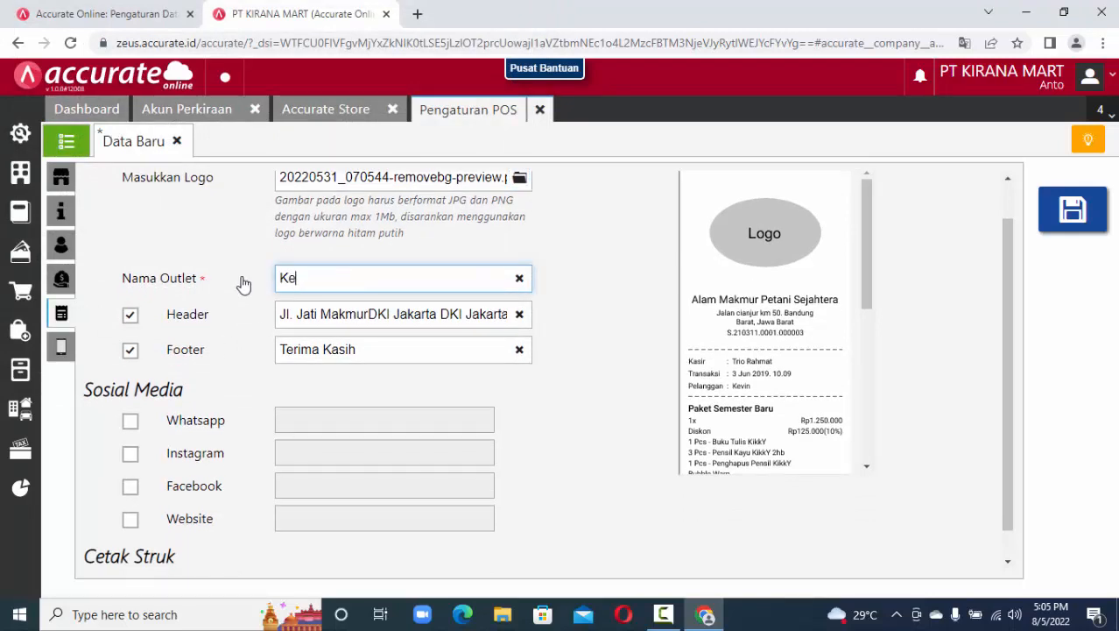
{"action": "type", "text": "ncana Mart"}
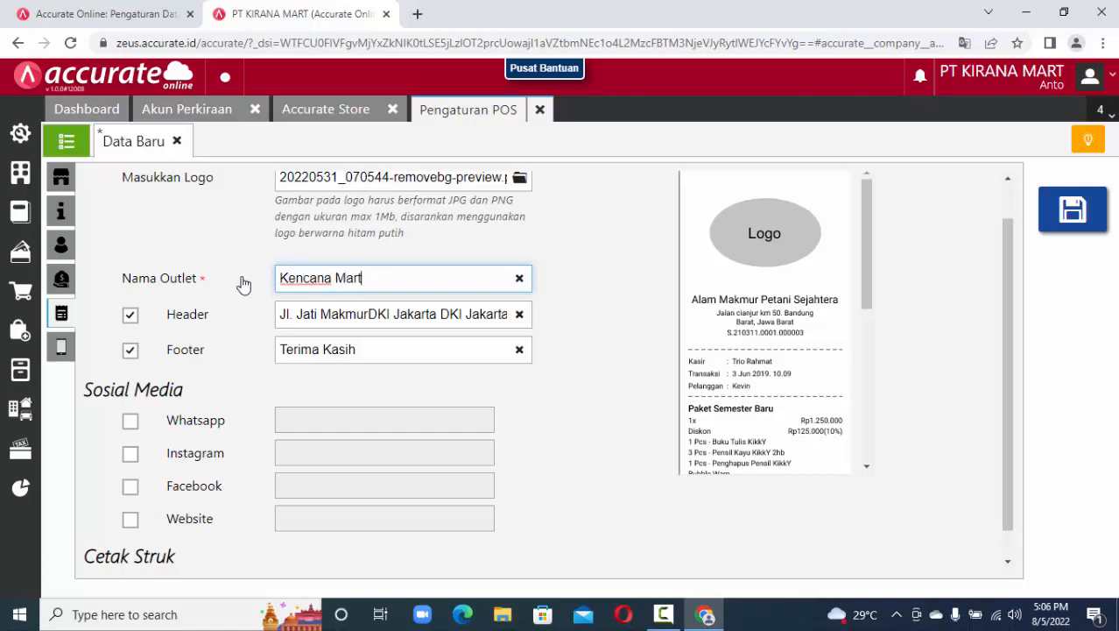
{"action": "scroll", "coordinate": [244, 284], "scroll_direction": "down", "scroll_amount": 1}
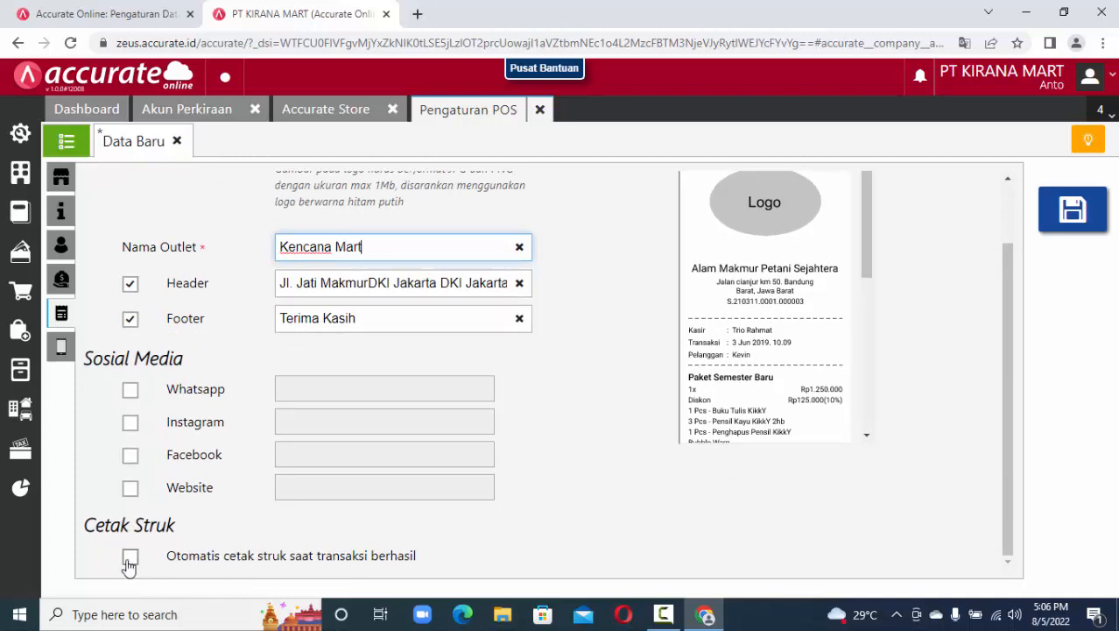
{"action": "left_click", "coordinate": [129, 564]}
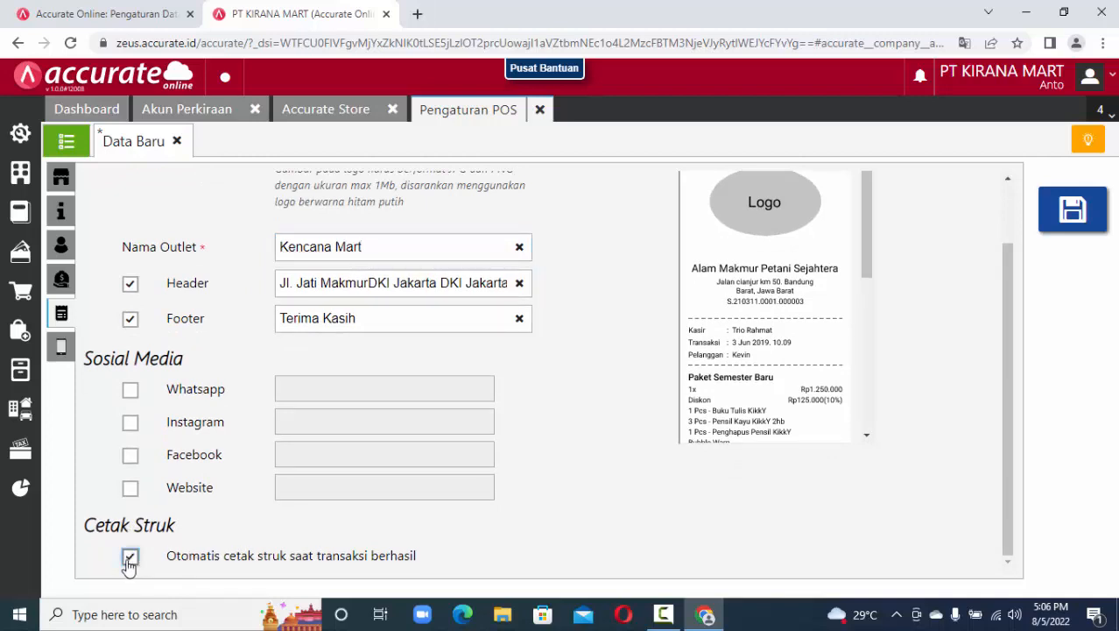
{"action": "left_click", "coordinate": [61, 349]}
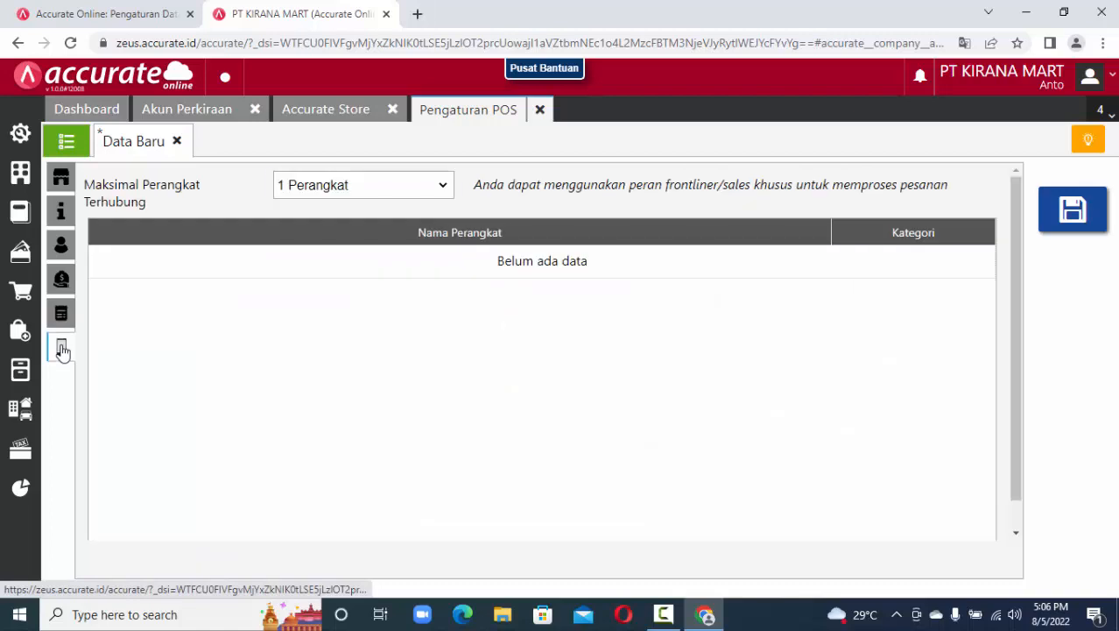
Leave Maksimal Perangkat Terhubung at 1 Perangkat and save the POS settings.
{"action": "left_click", "coordinate": [418, 185]}
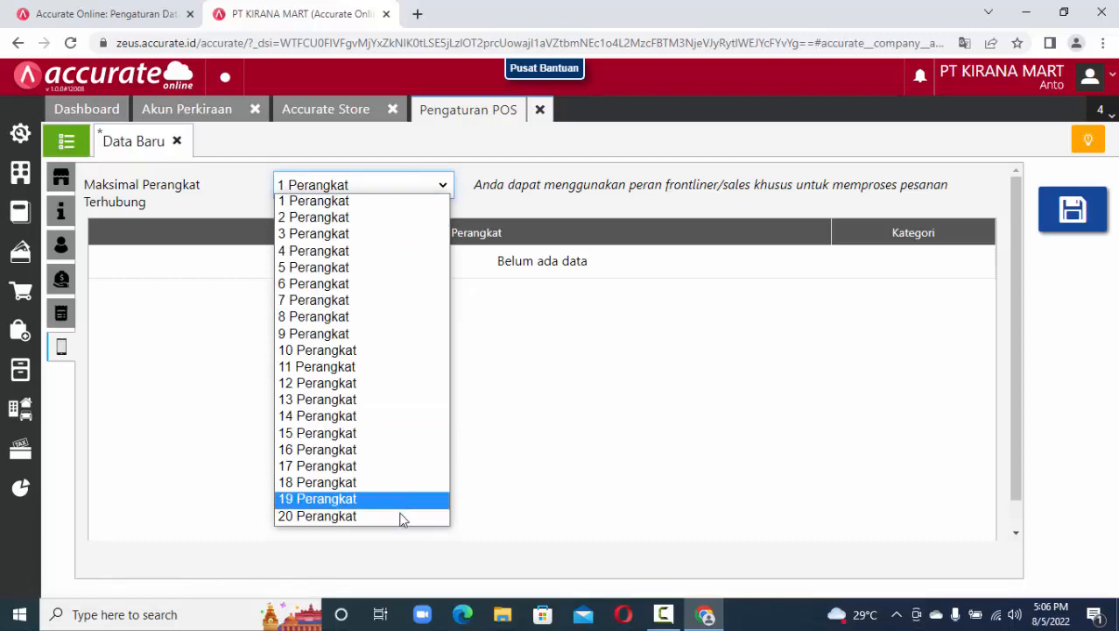
{"action": "left_click", "coordinate": [376, 202]}
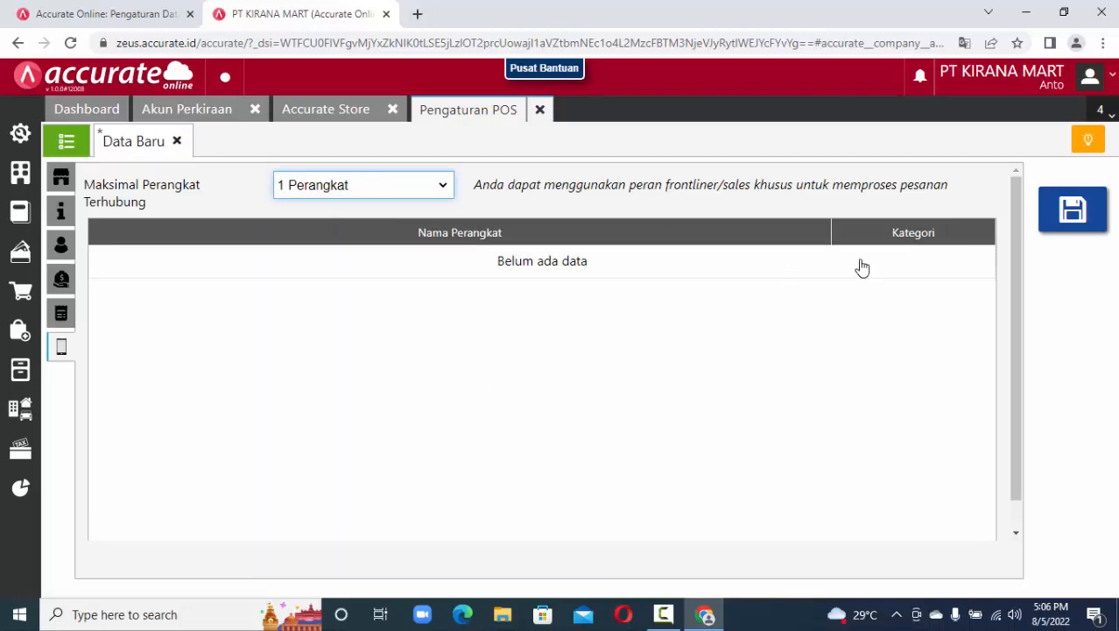
{"action": "left_click", "coordinate": [1068, 215]}
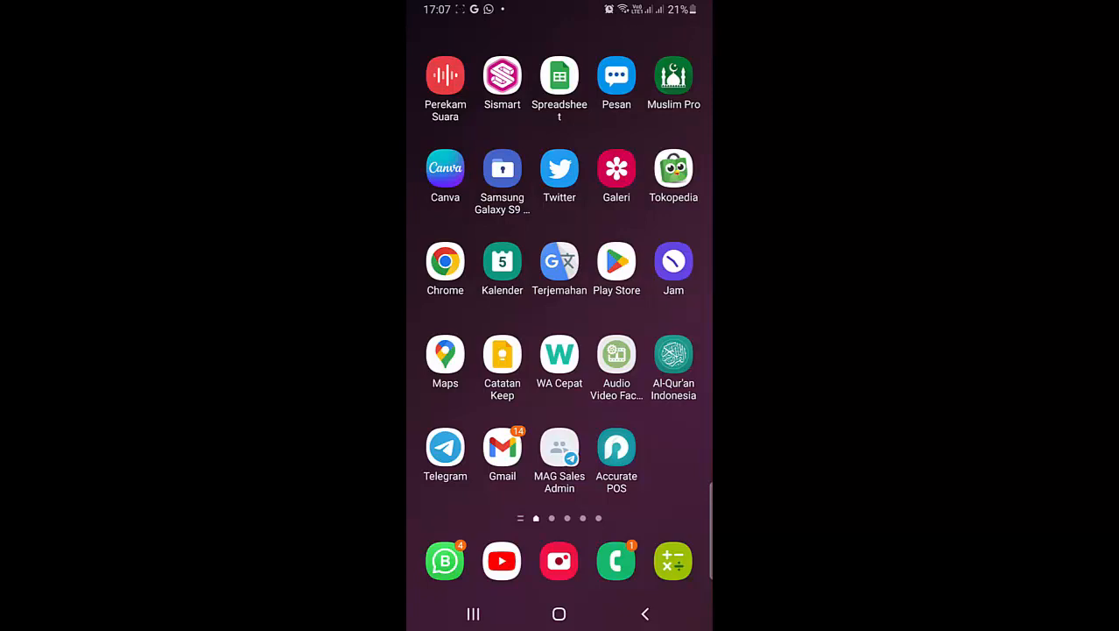
Link the Accurate POS app to PT KIRANA MART's Kantor Pusat branch by scanning the QR code.
{"action": "left_click", "coordinate": [617, 449]}
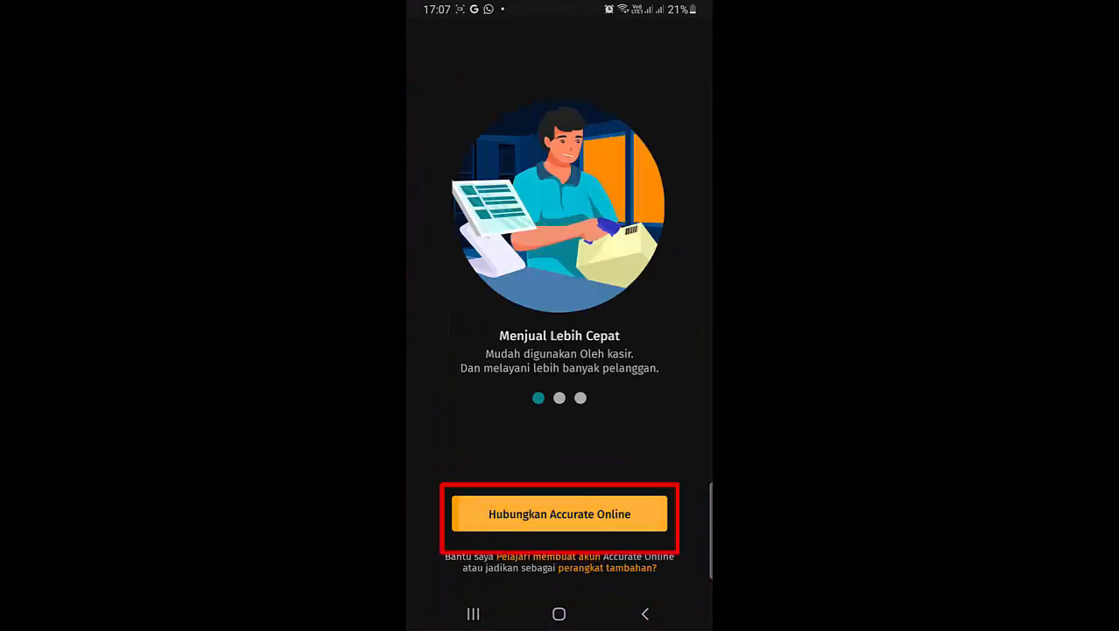
{"action": "left_click", "coordinate": [559, 514]}
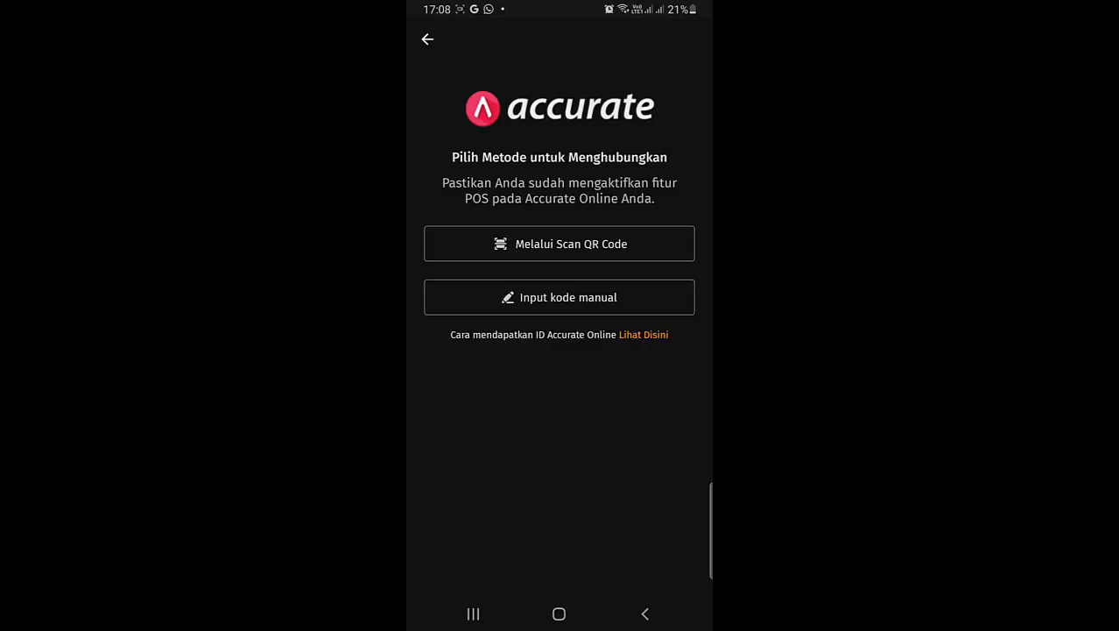
{"action": "left_click", "coordinate": [559, 244]}
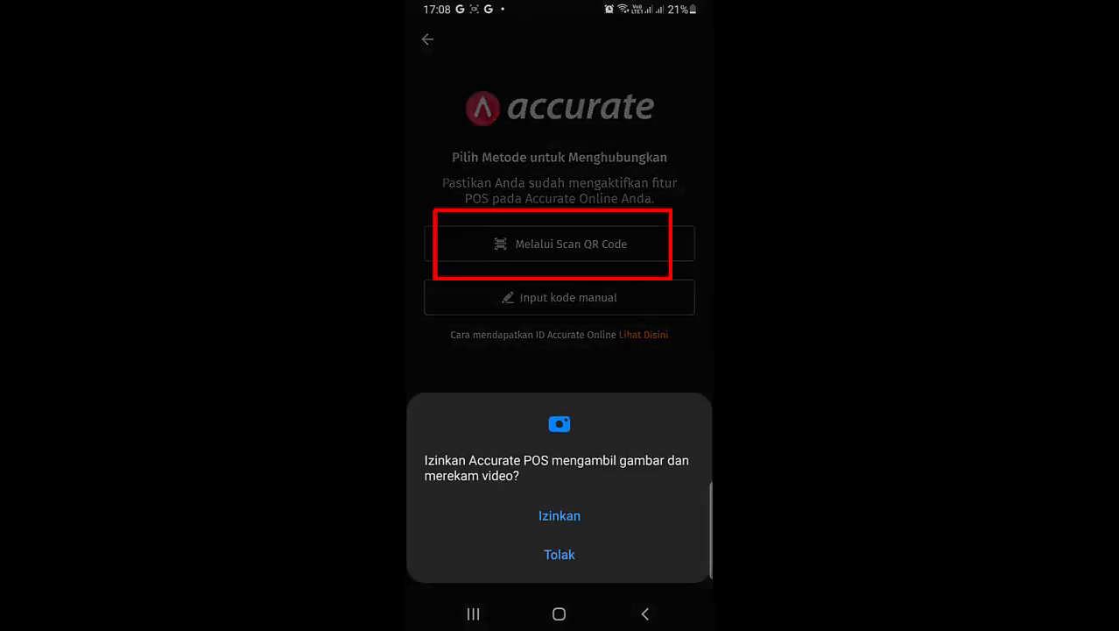
{"action": "left_click", "coordinate": [558, 515]}
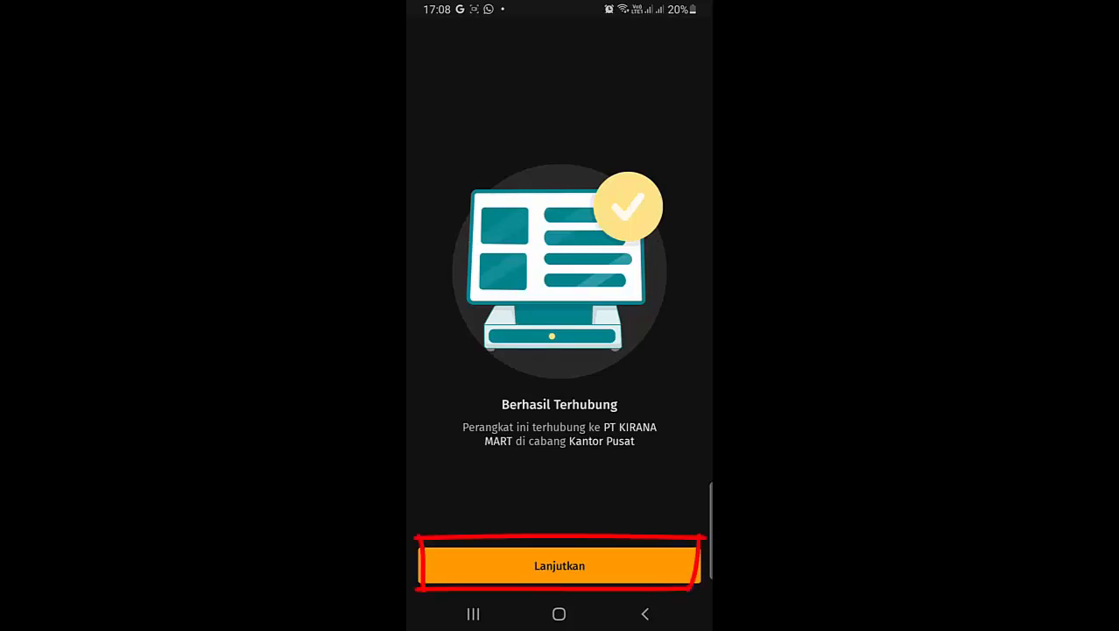
{"action": "left_click", "coordinate": [558, 565]}
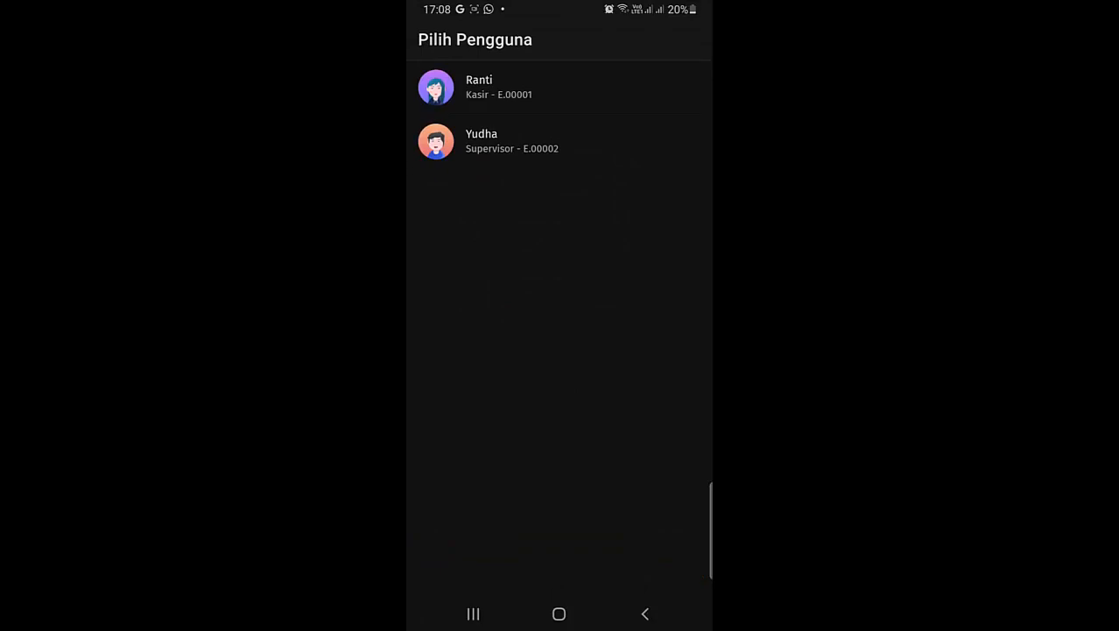
Log in as the supervisor and create and confirm a six-digit security PIN.
{"action": "left_click", "coordinate": [513, 140]}
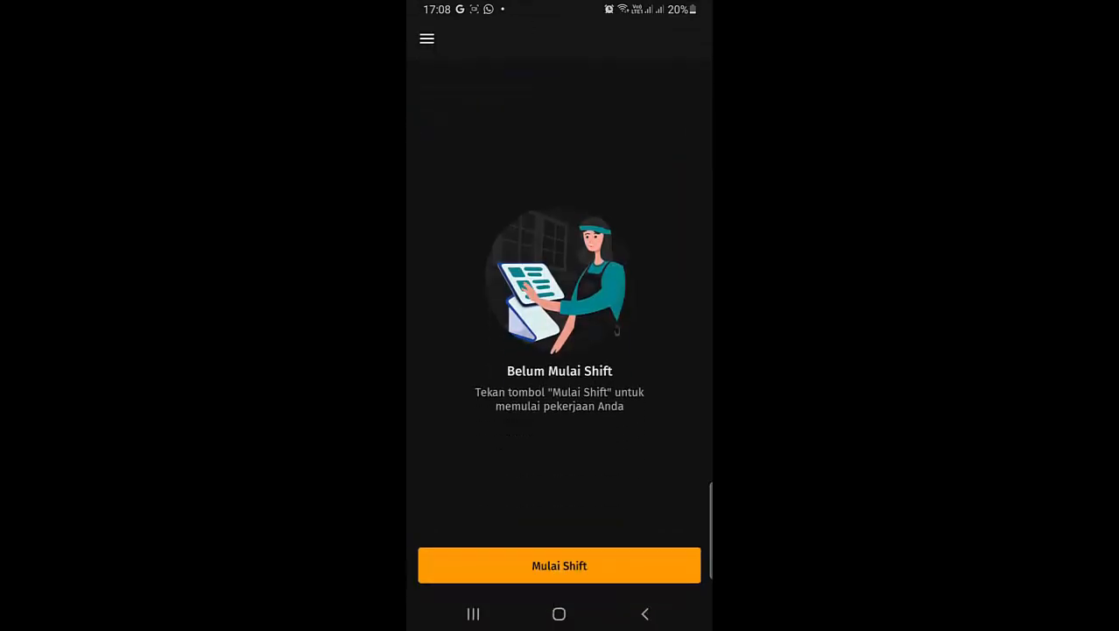
{"action": "left_click", "coordinate": [561, 565]}
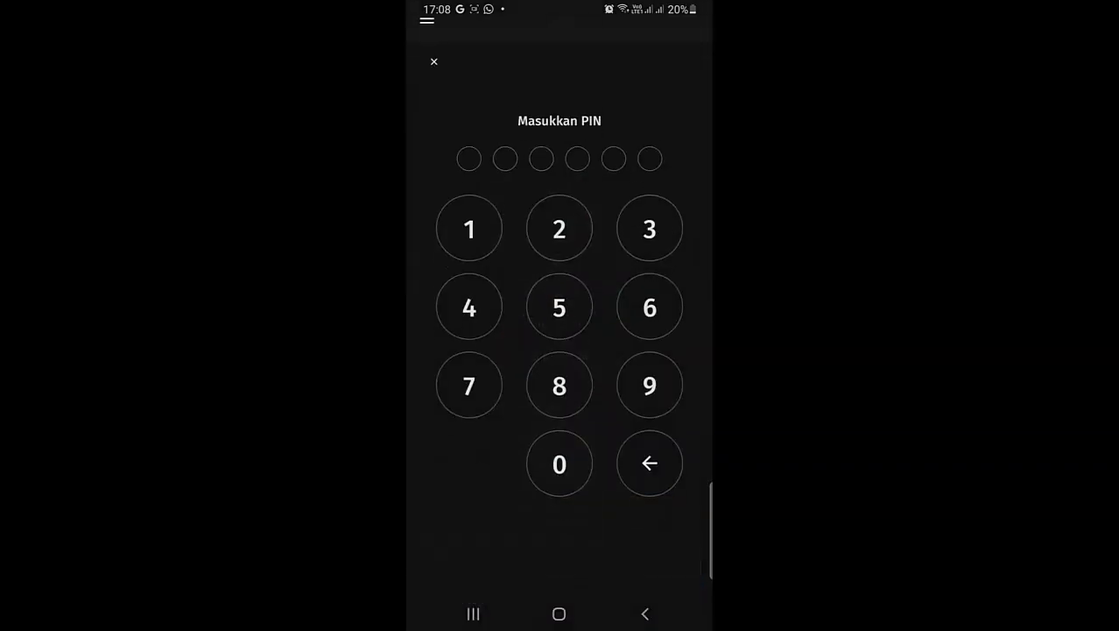
{"action": "left_click", "coordinate": [468, 204]}
{"action": "left_click", "coordinate": [559, 204]}
{"action": "left_click", "coordinate": [649, 204]}
{"action": "left_click", "coordinate": [468, 283]}
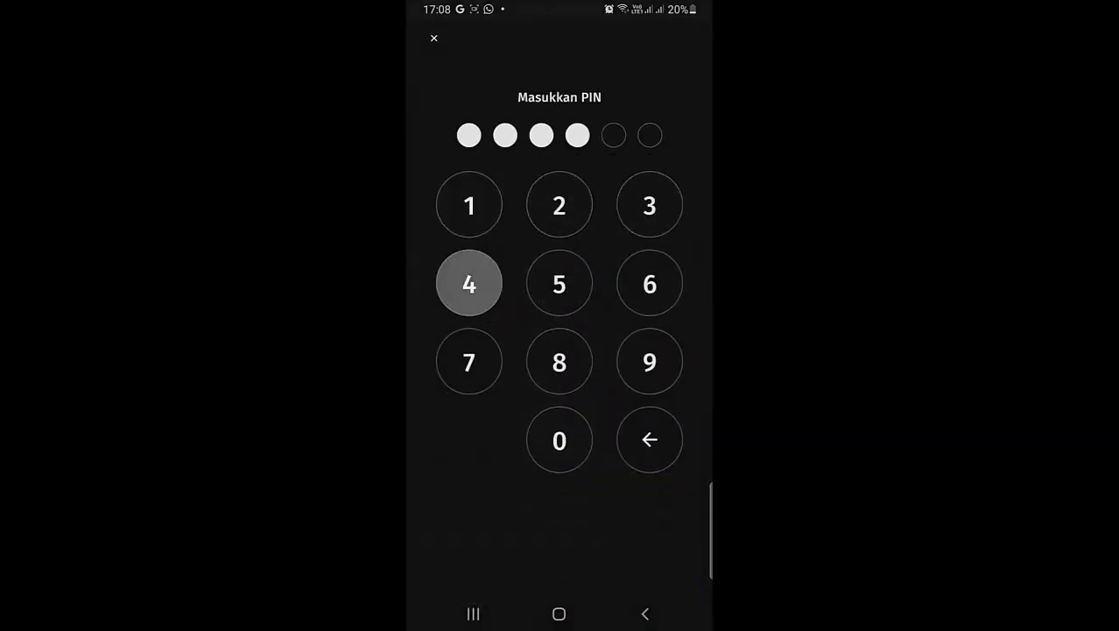
{"action": "left_click", "coordinate": [559, 283]}
{"action": "left_click", "coordinate": [649, 283]}
{"action": "left_click", "coordinate": [468, 204]}
{"action": "left_click", "coordinate": [559, 204]}
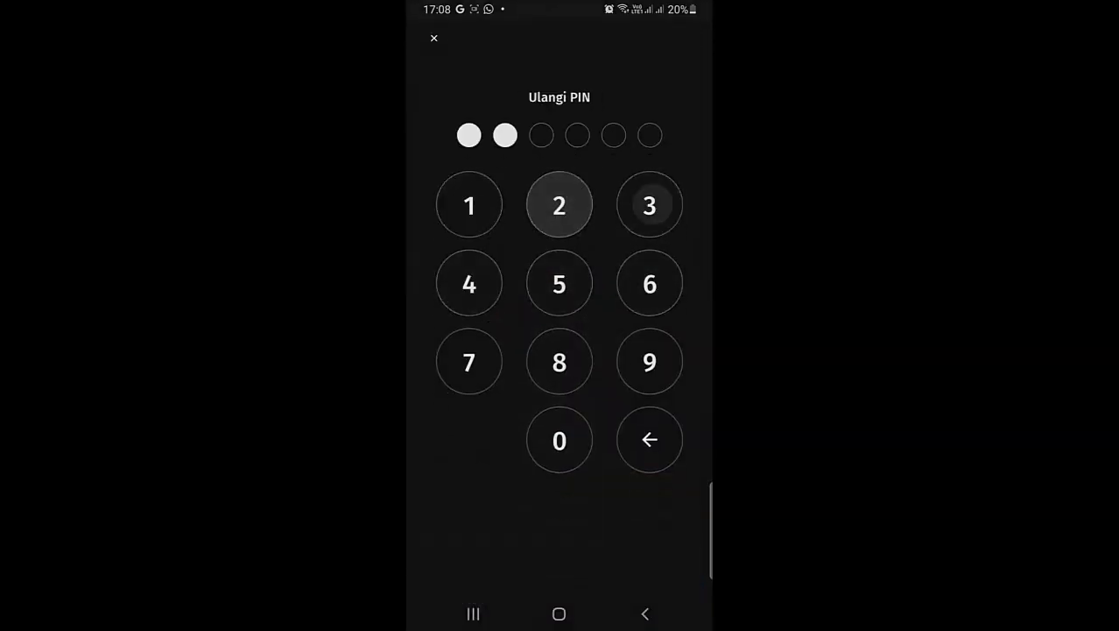
{"action": "left_click", "coordinate": [649, 205]}
{"action": "left_click", "coordinate": [469, 283]}
{"action": "left_click", "coordinate": [559, 282]}
{"action": "left_click", "coordinate": [649, 283]}
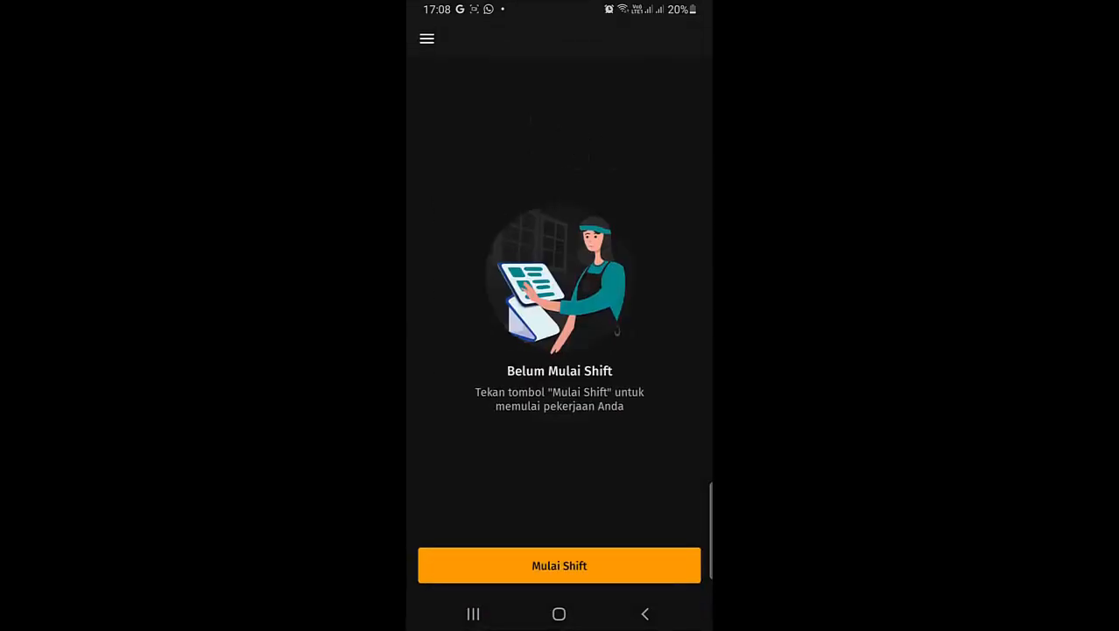
Start the cashier shift with Rp200.000 opening cash.
{"action": "left_click", "coordinate": [558, 565]}
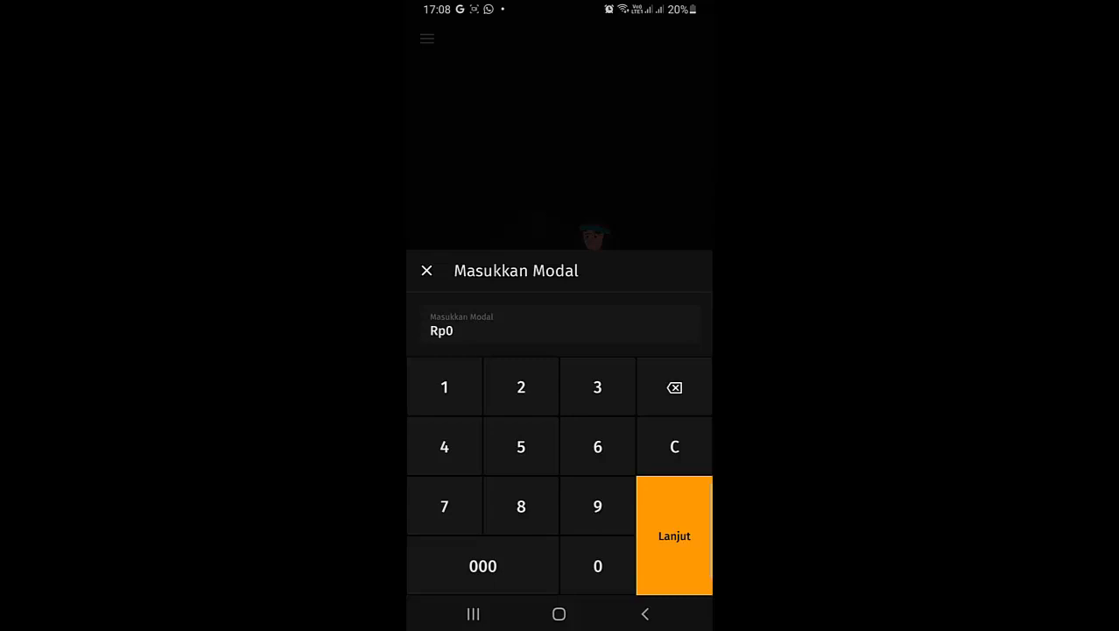
{"action": "left_click", "coordinate": [519, 385]}
{"action": "left_click", "coordinate": [598, 565]}
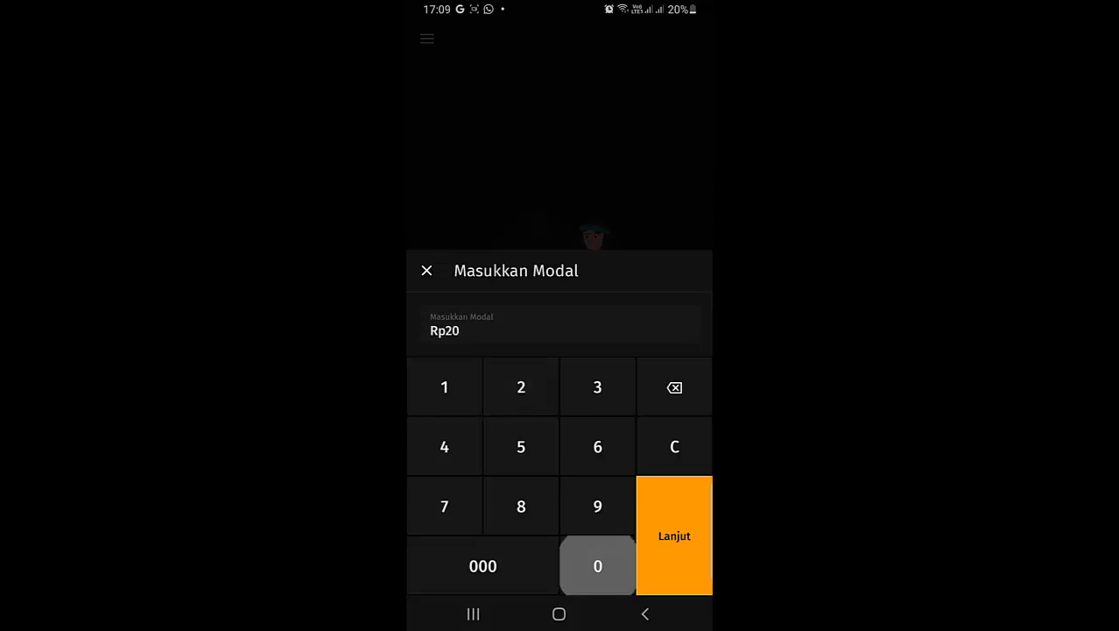
{"action": "left_click", "coordinate": [598, 565]}
{"action": "left_click", "coordinate": [500, 565]}
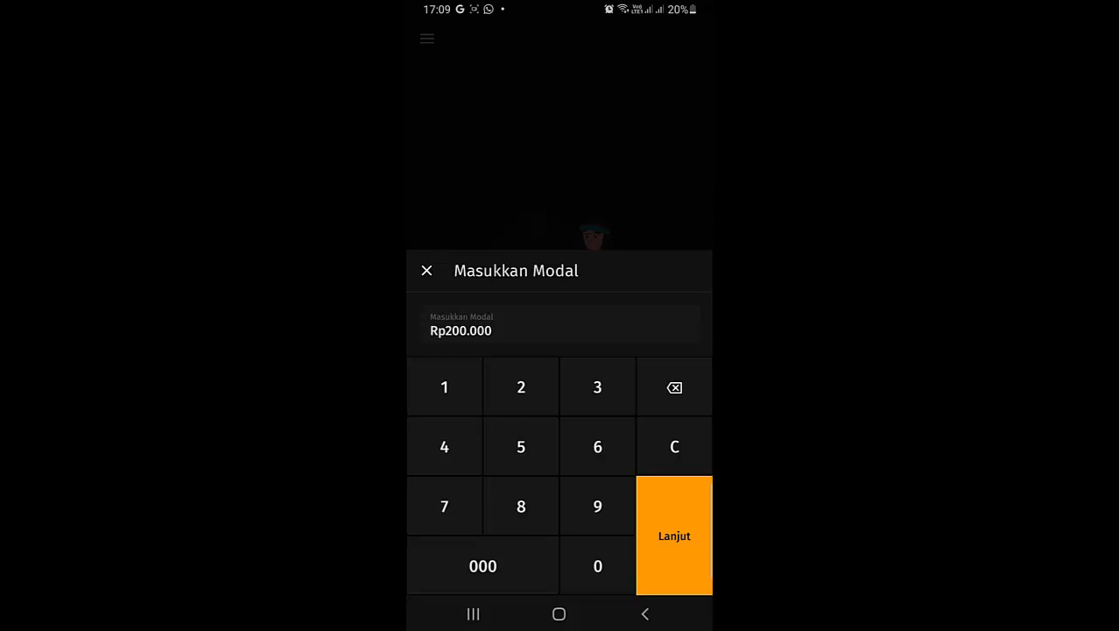
{"action": "left_click", "coordinate": [675, 535]}
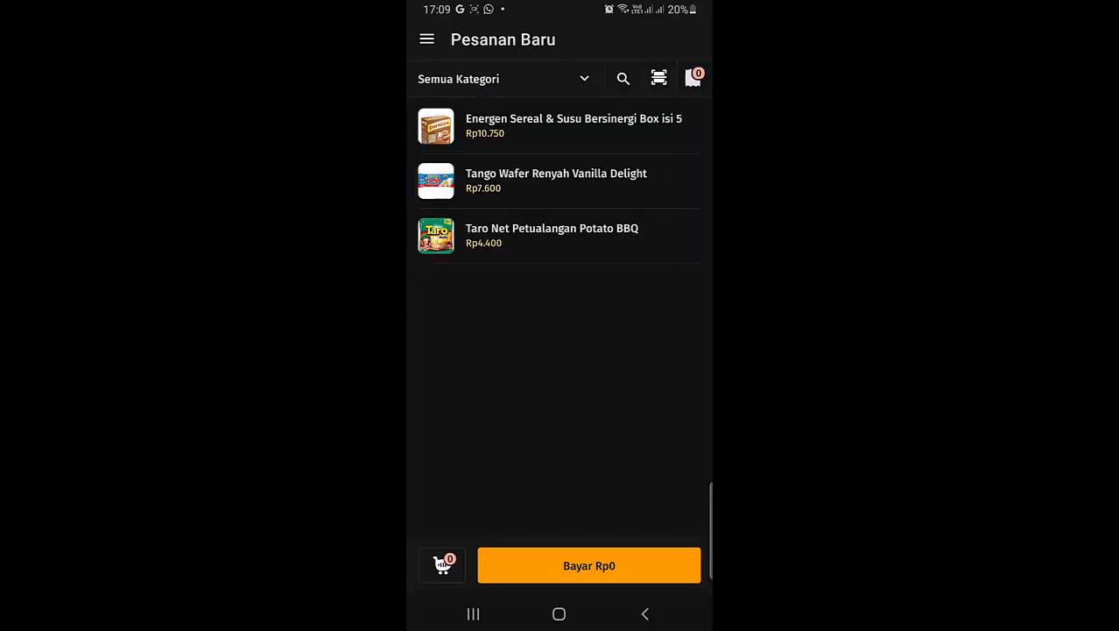
Discard the trial Energen item from the cart, allow camera access and start the barcode scanner.
{"action": "left_click", "coordinate": [561, 126]}
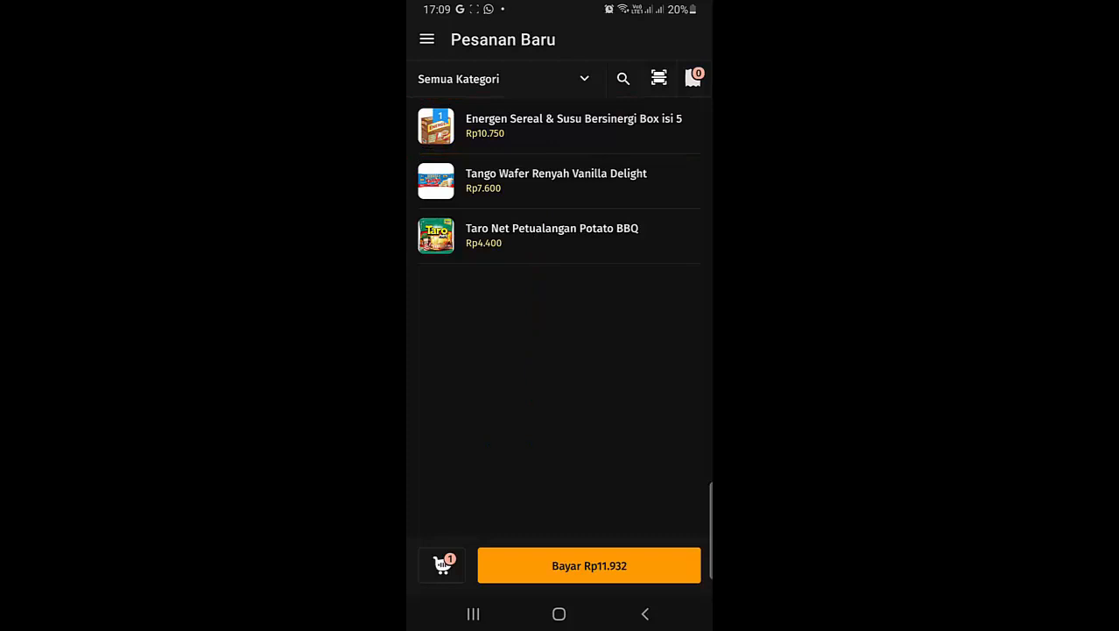
{"action": "left_click", "coordinate": [443, 563]}
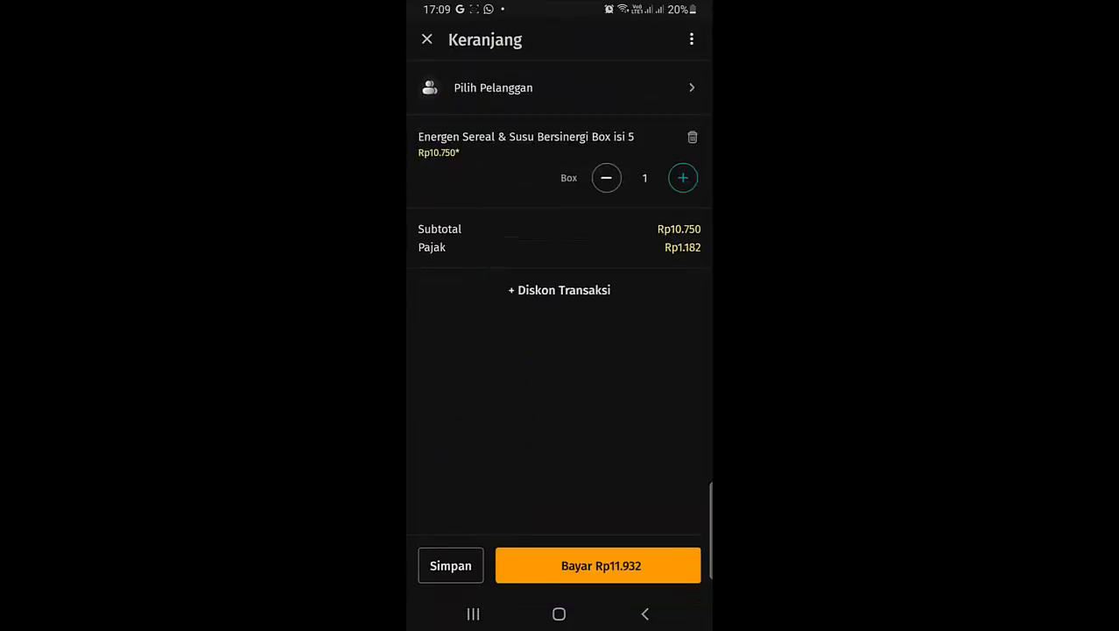
{"action": "left_click", "coordinate": [451, 565]}
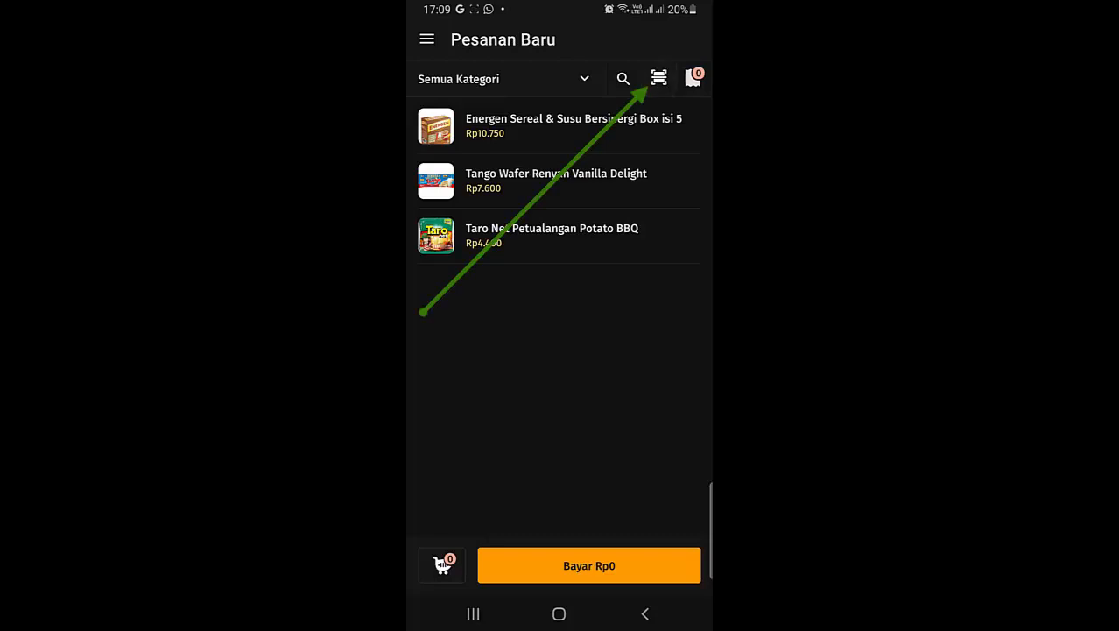
{"action": "left_click", "coordinate": [559, 515]}
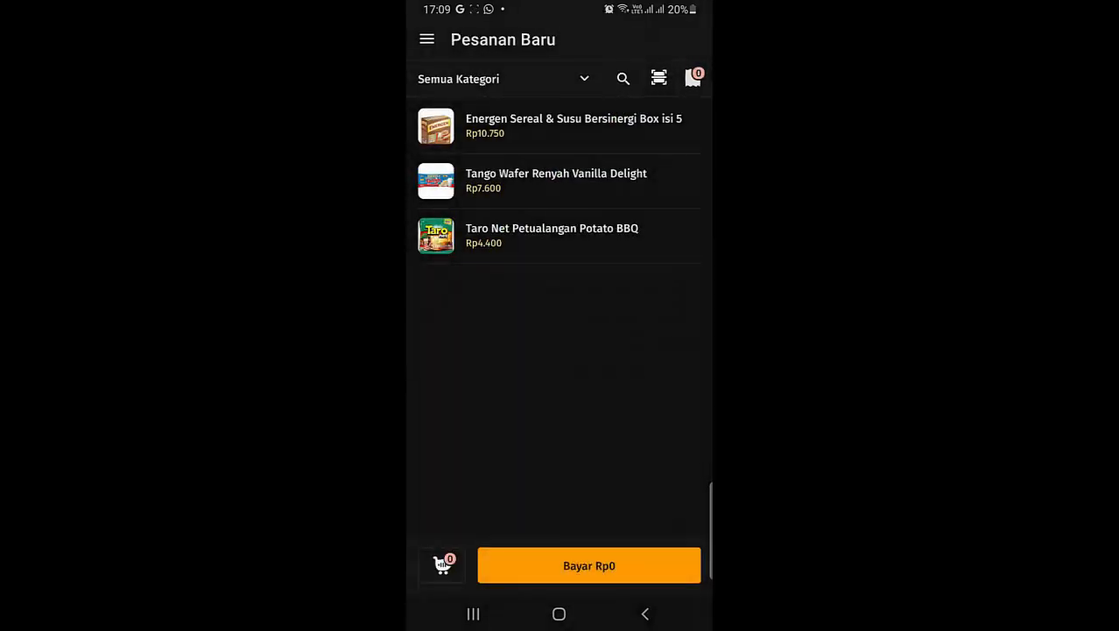
{"action": "left_click", "coordinate": [658, 78]}
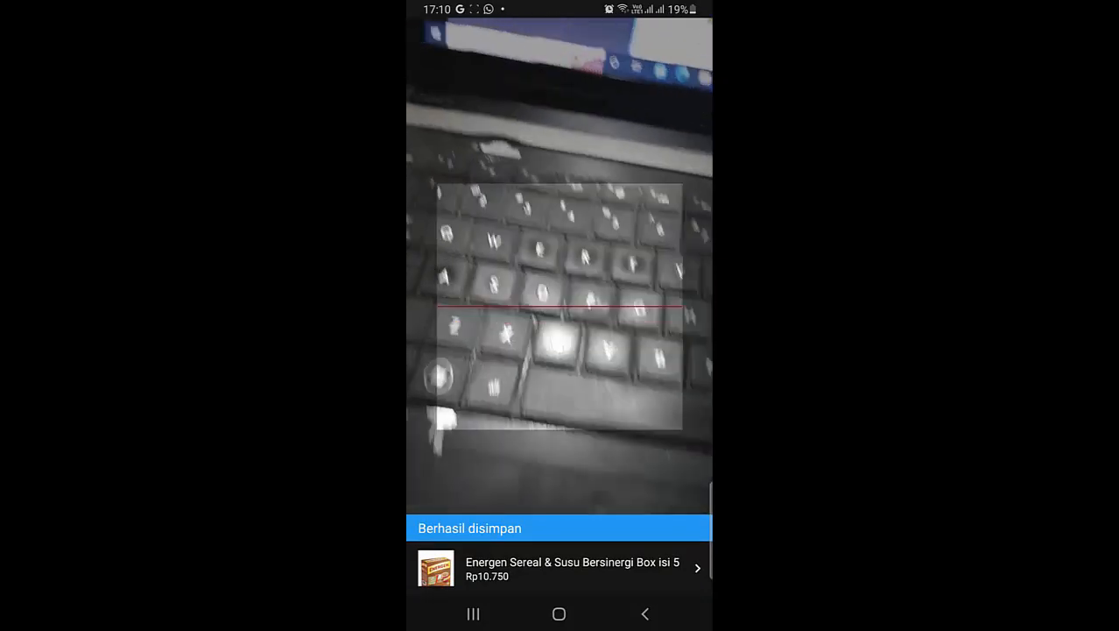
Save 2 Energen boxes and 3 Tango Wafers, review the cart, and proceed to pay Rp53.573.
{"action": "left_click", "coordinate": [559, 569]}
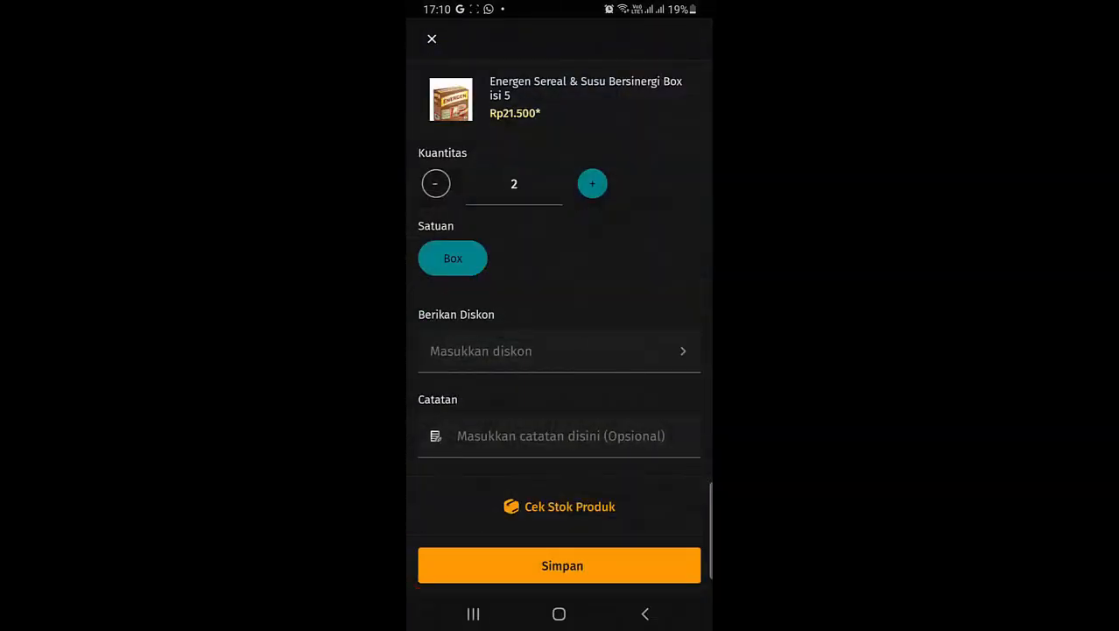
{"action": "left_click", "coordinate": [558, 564]}
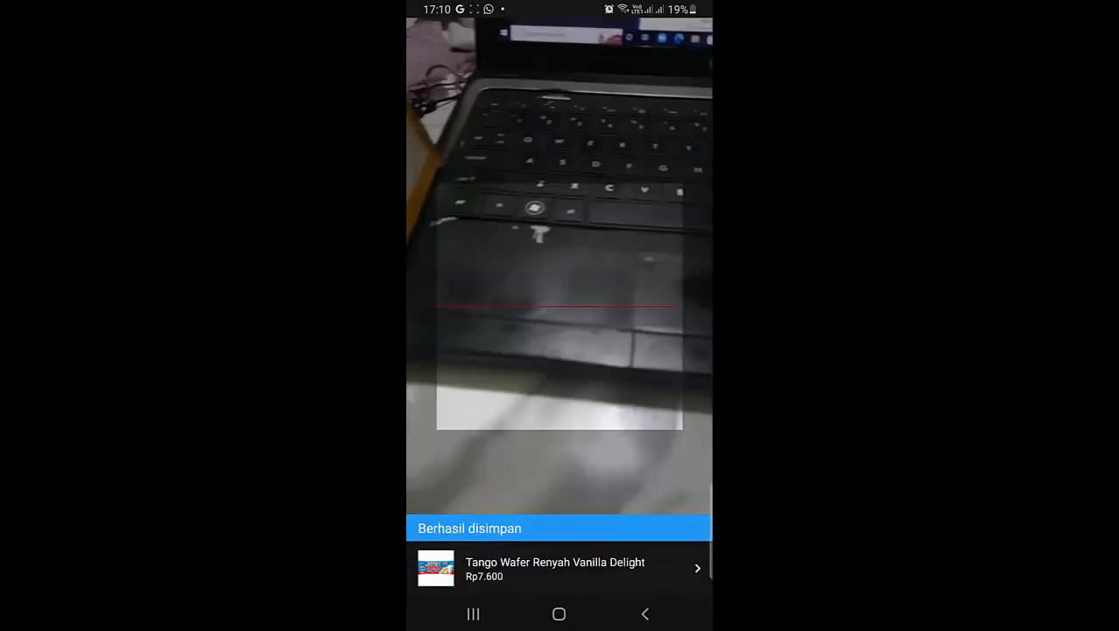
{"action": "left_click", "coordinate": [559, 568]}
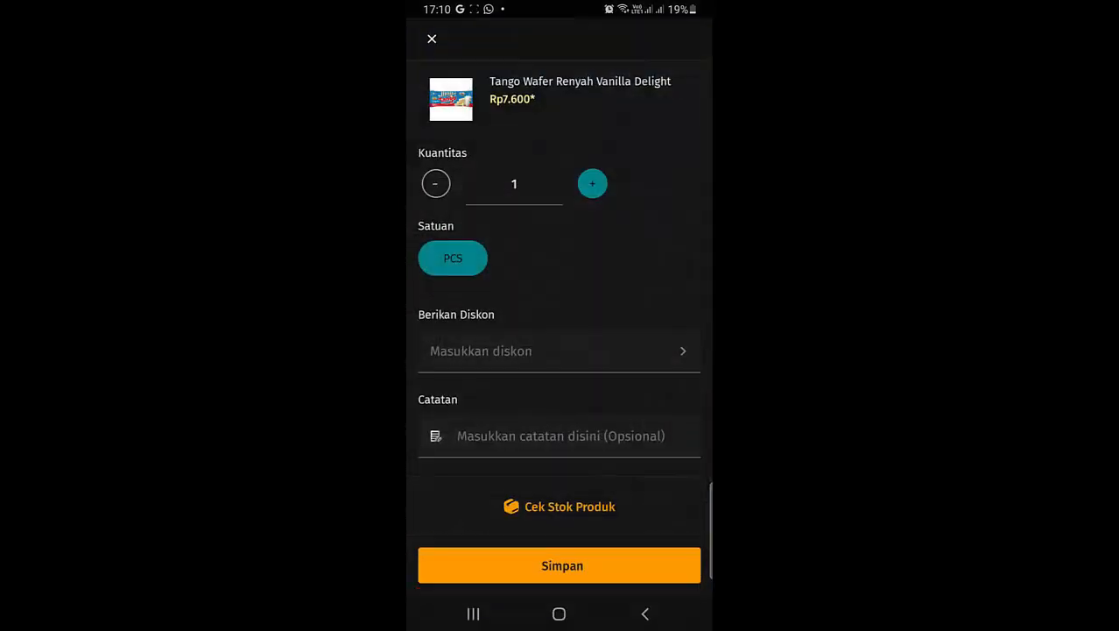
{"action": "left_click", "coordinate": [592, 183]}
{"action": "left_click", "coordinate": [592, 183]}
{"action": "left_click", "coordinate": [561, 565]}
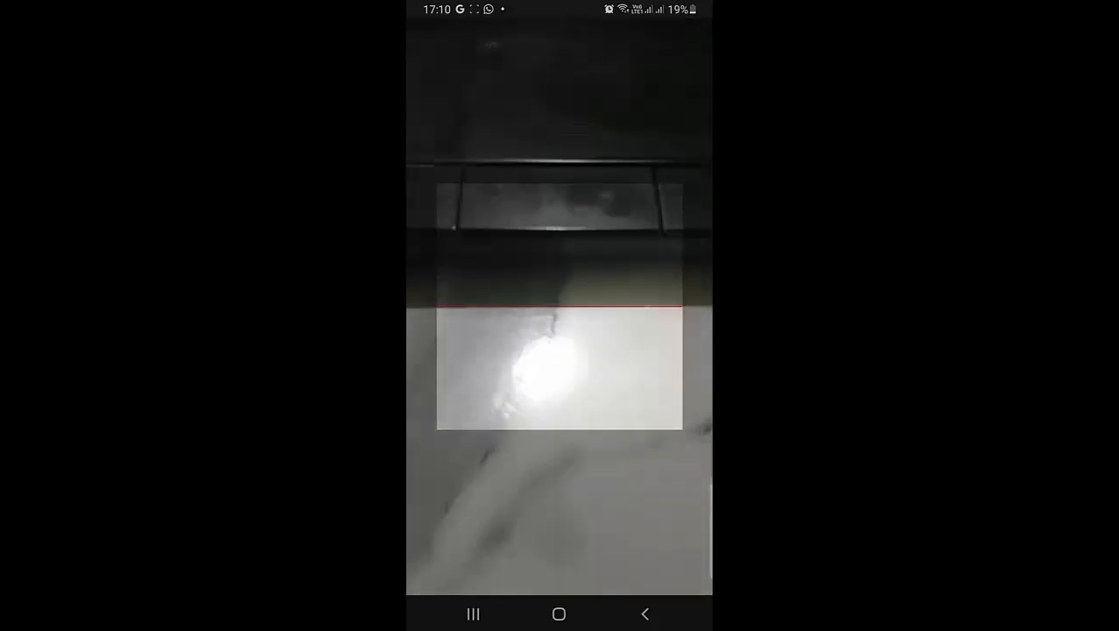
{"action": "left_click", "coordinate": [645, 613]}
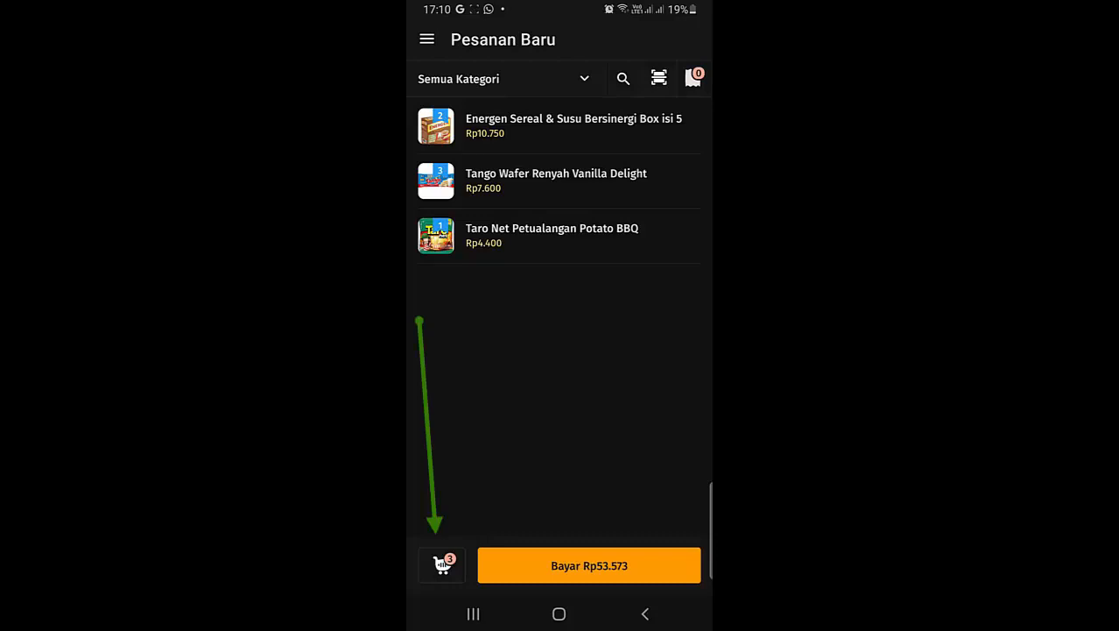
{"action": "left_click", "coordinate": [442, 565]}
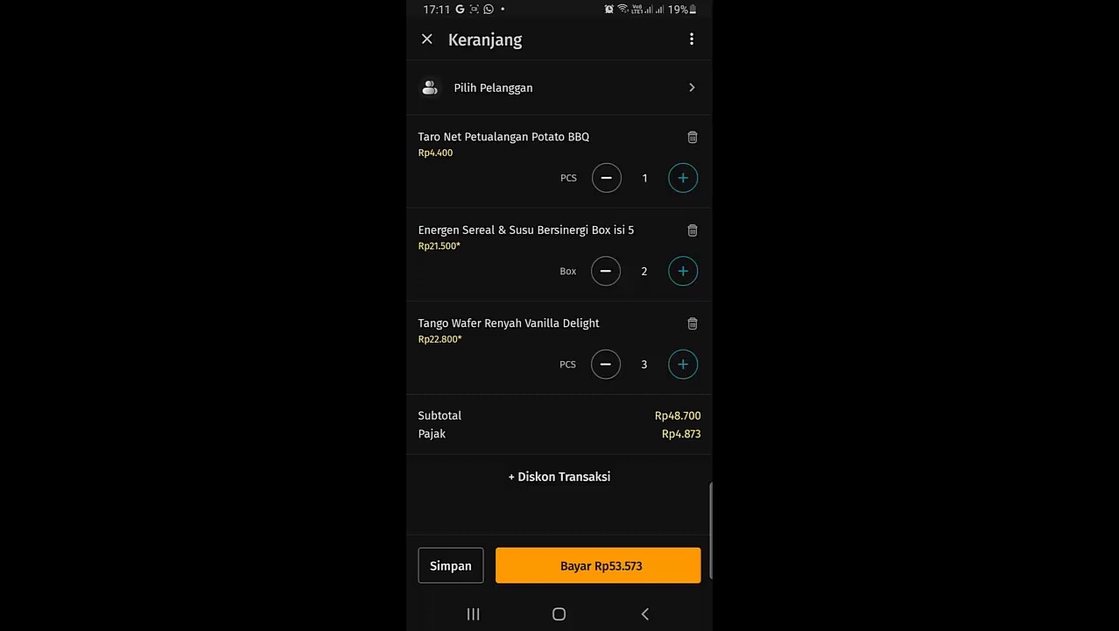
{"action": "left_click", "coordinate": [598, 564]}
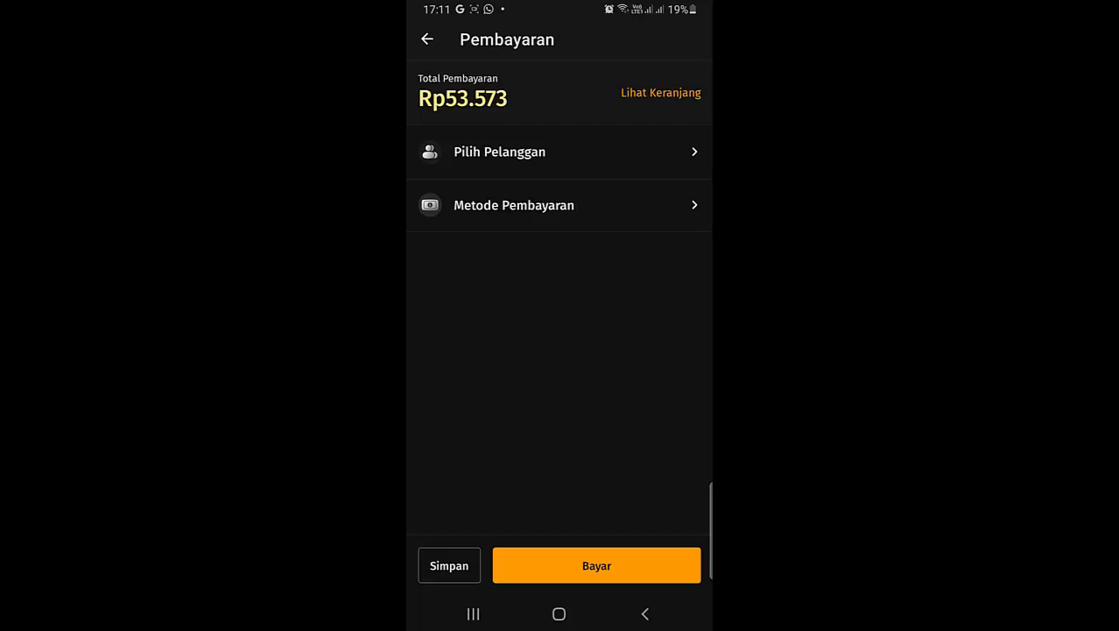
Skip choosing a customer, switch to Split payment, and save Rp20.000 cash as Pembayaran 1.
{"action": "left_click", "coordinate": [559, 151]}
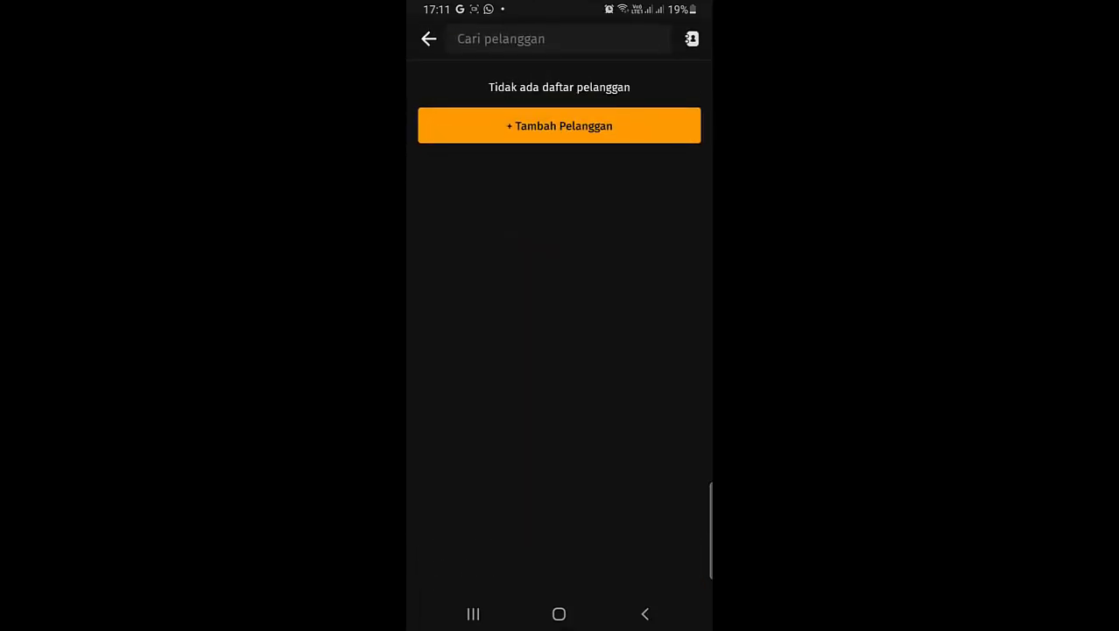
{"action": "left_click", "coordinate": [429, 39]}
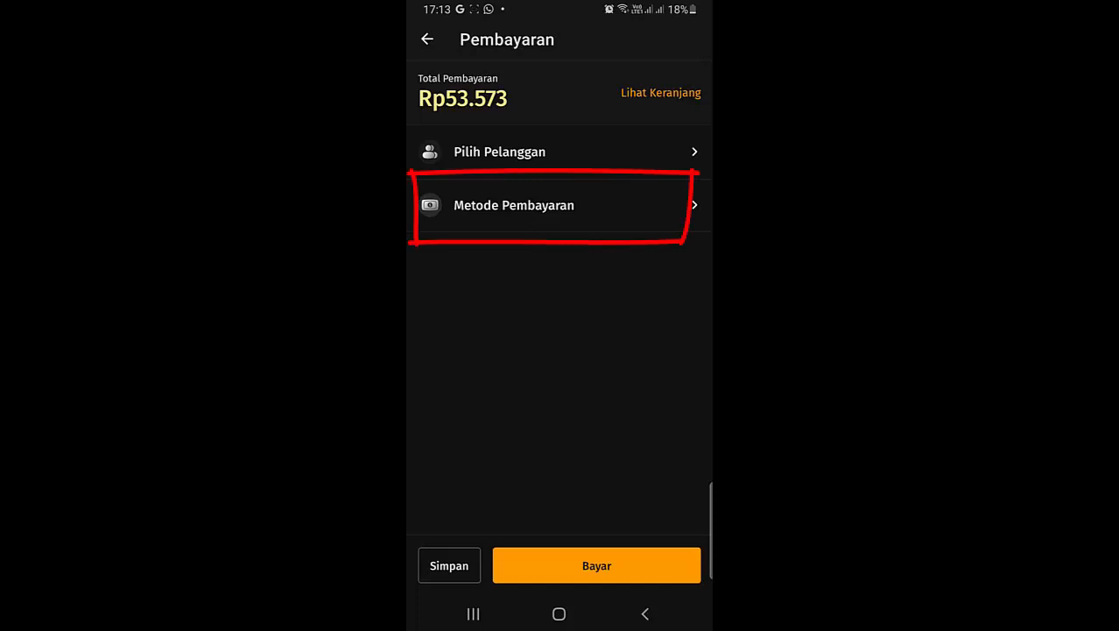
{"action": "left_click", "coordinate": [514, 205]}
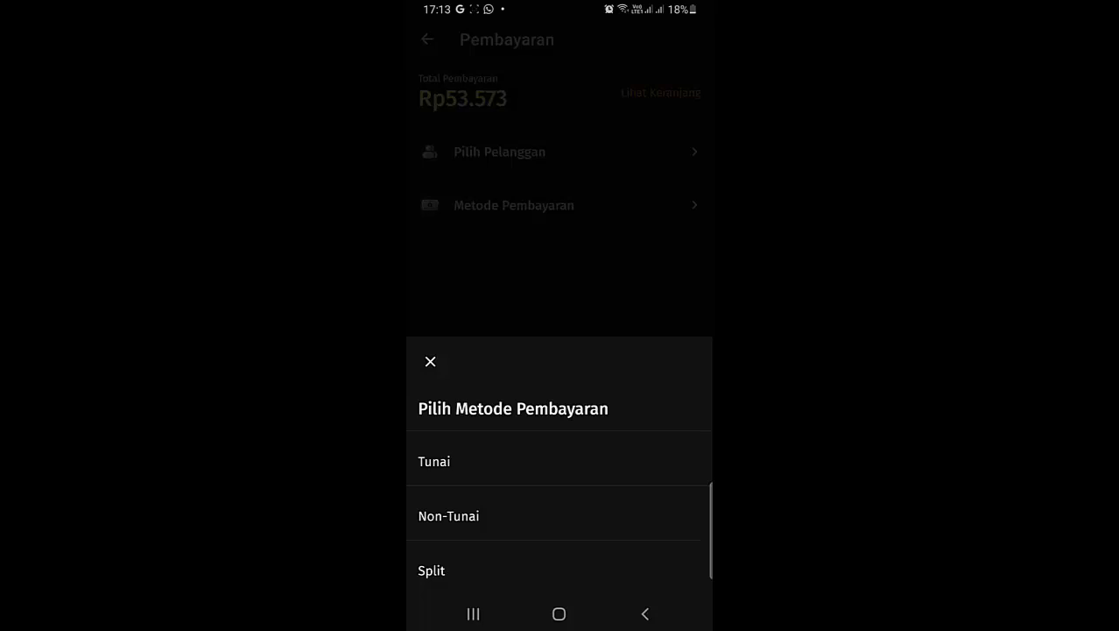
{"action": "left_click", "coordinate": [432, 570]}
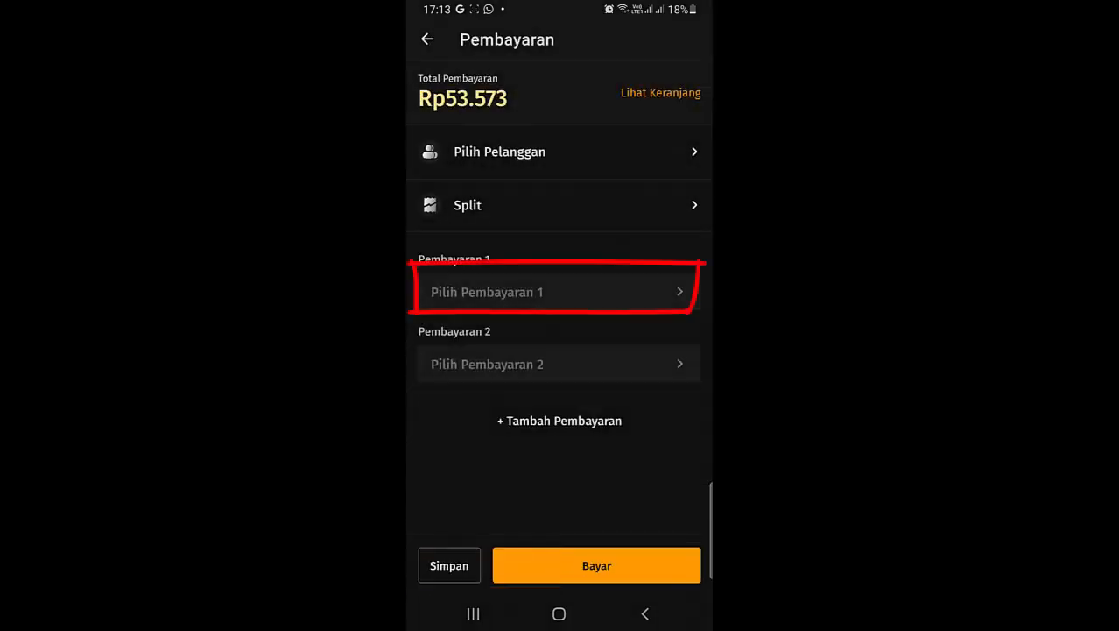
{"action": "left_click", "coordinate": [487, 292]}
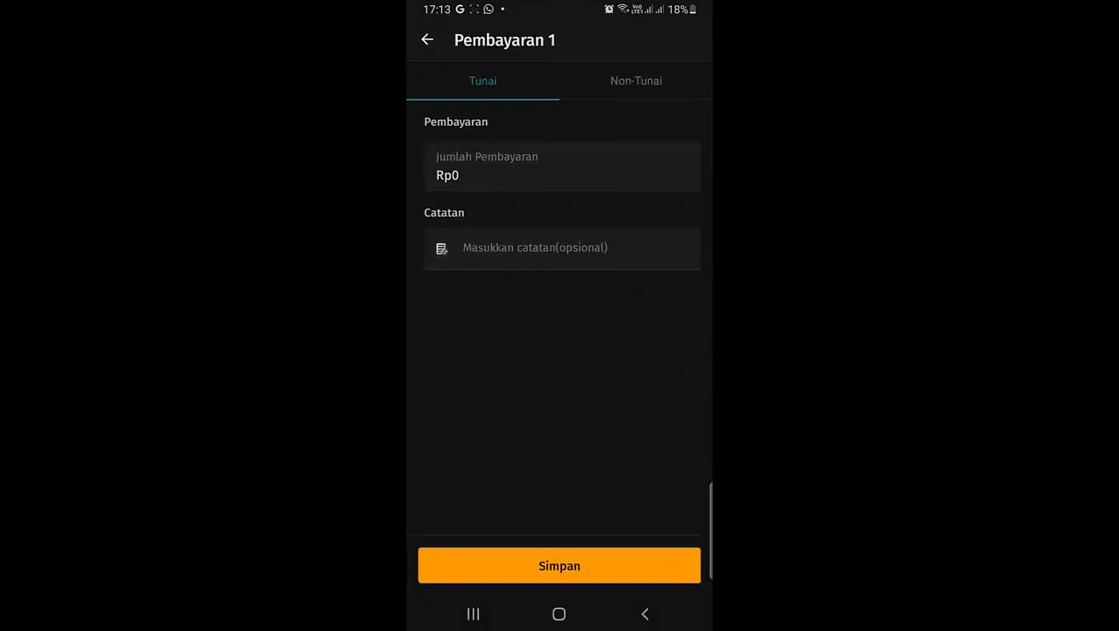
{"action": "left_click", "coordinate": [562, 167]}
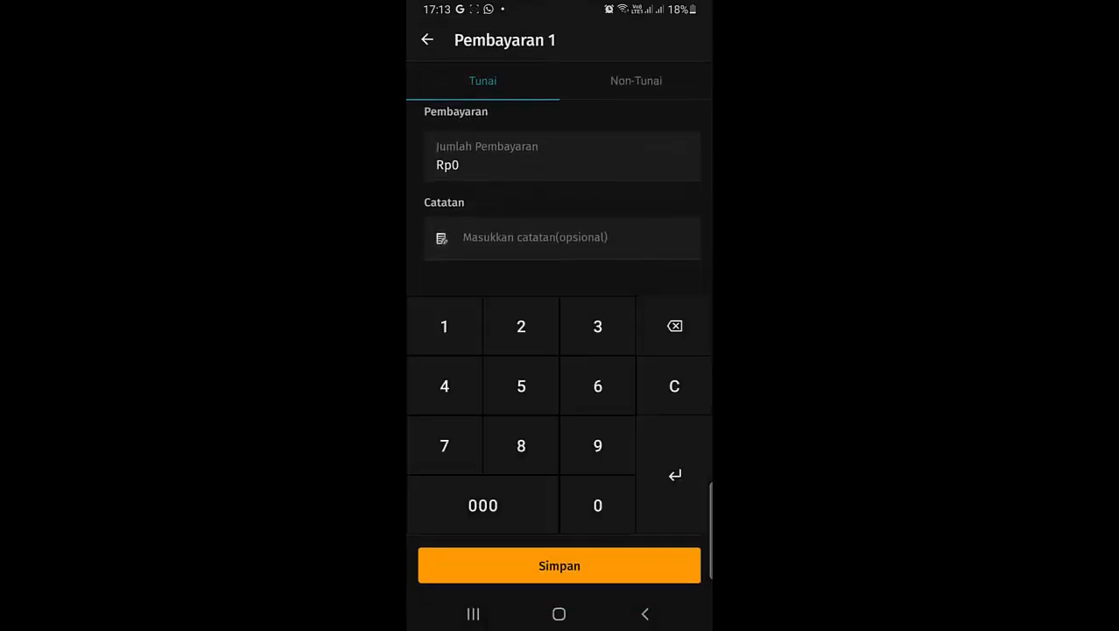
{"action": "type", "text": "20.000"}
{"action": "left_click", "coordinate": [559, 565]}
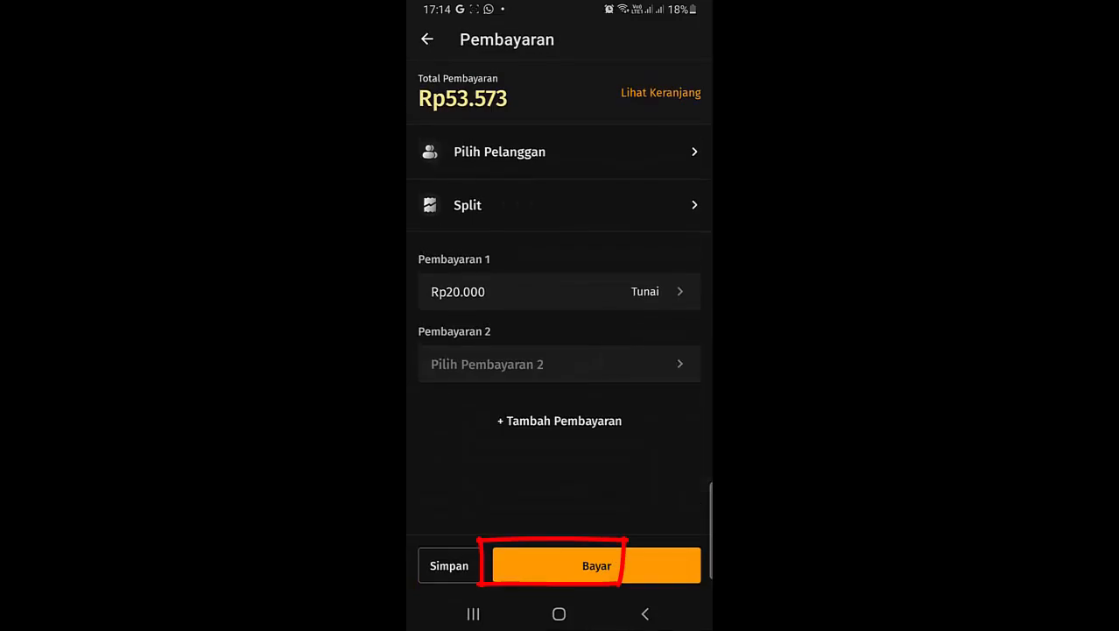
Set Pembayaran 2 to the remaining Rp33.573 via non-cash EDC BCA.
{"action": "left_click", "coordinate": [559, 363]}
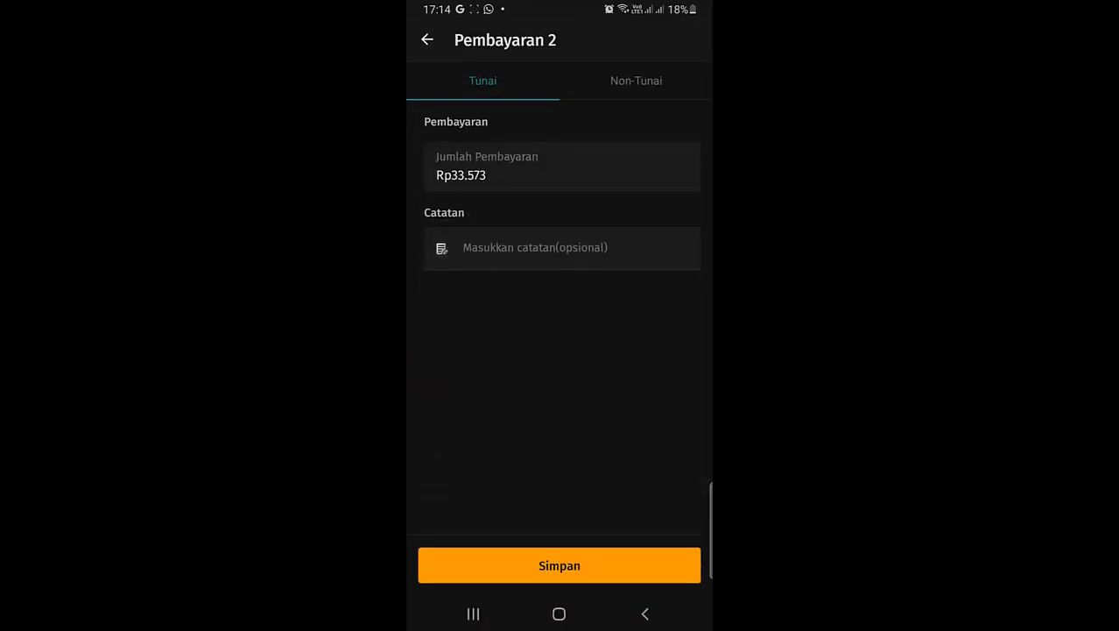
{"action": "left_click", "coordinate": [636, 80]}
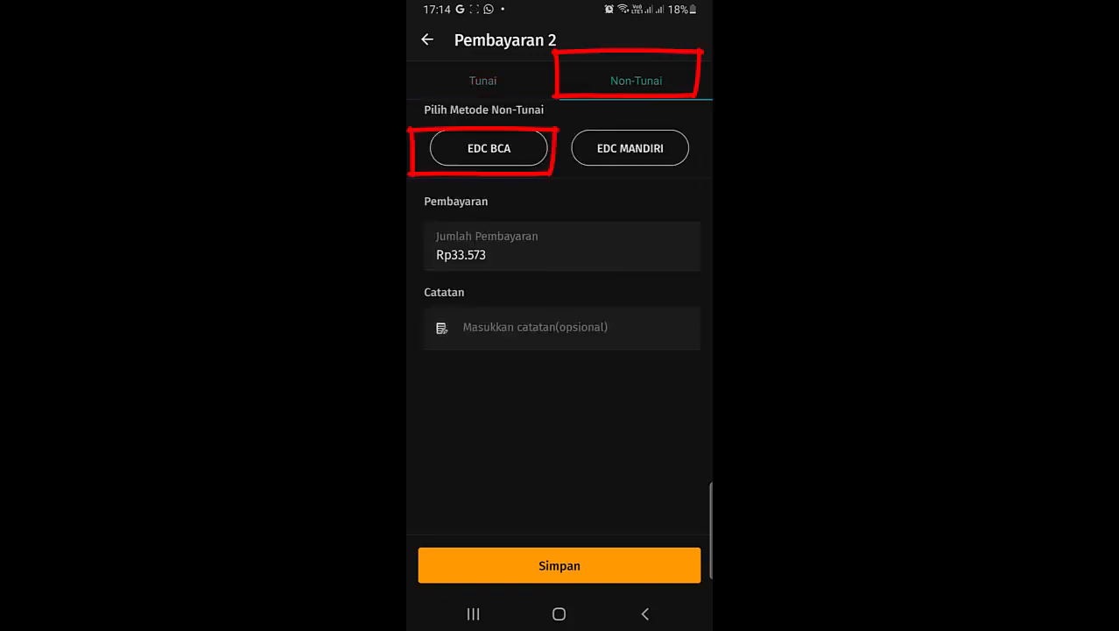
{"action": "left_click", "coordinate": [489, 148]}
{"action": "left_click", "coordinate": [559, 565]}
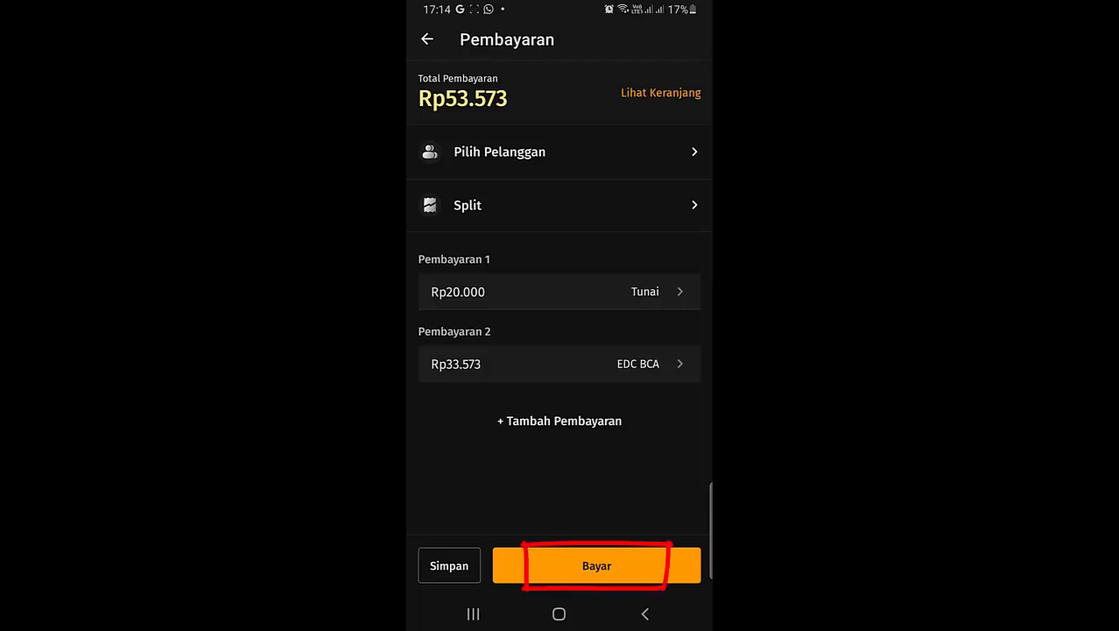
Pay the split sale, skip printing after the no-printer warning, and open Kirim Struk.
{"action": "left_click", "coordinate": [596, 565]}
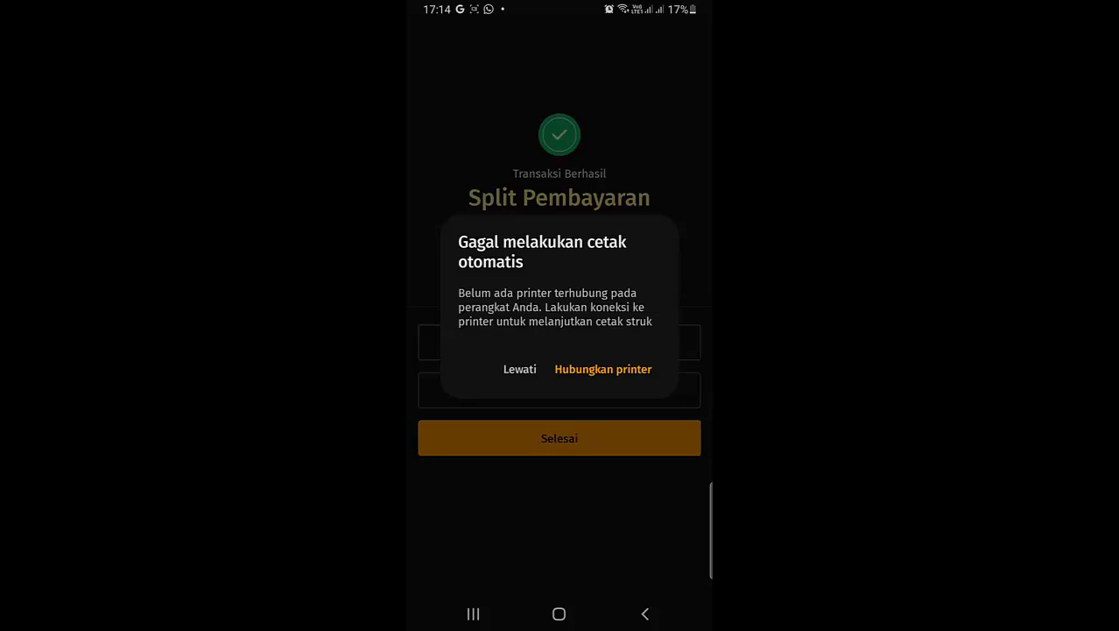
{"action": "left_click", "coordinate": [520, 370]}
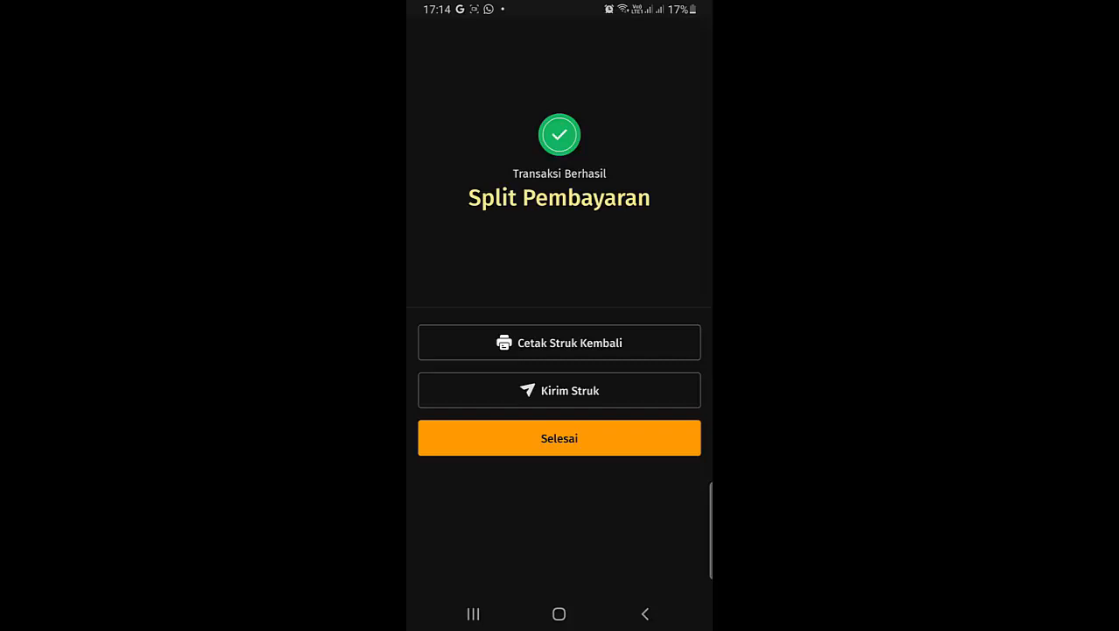
{"action": "left_click", "coordinate": [559, 390]}
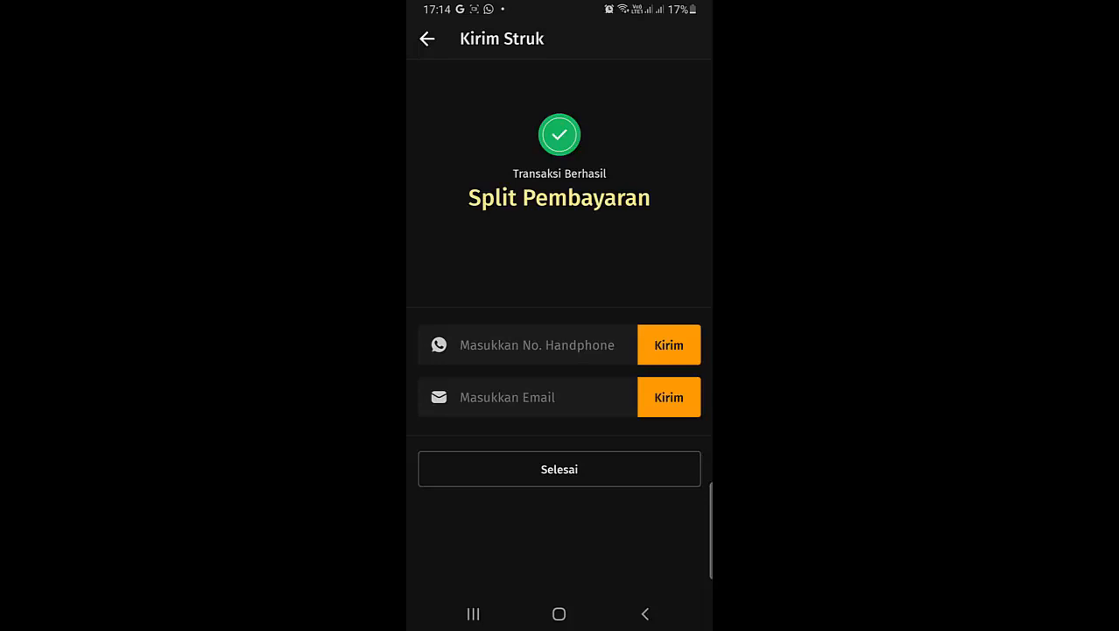
Enter the customer's e-mail address for the receipt, fixing the mistyped domain.
{"action": "left_click", "coordinate": [528, 398]}
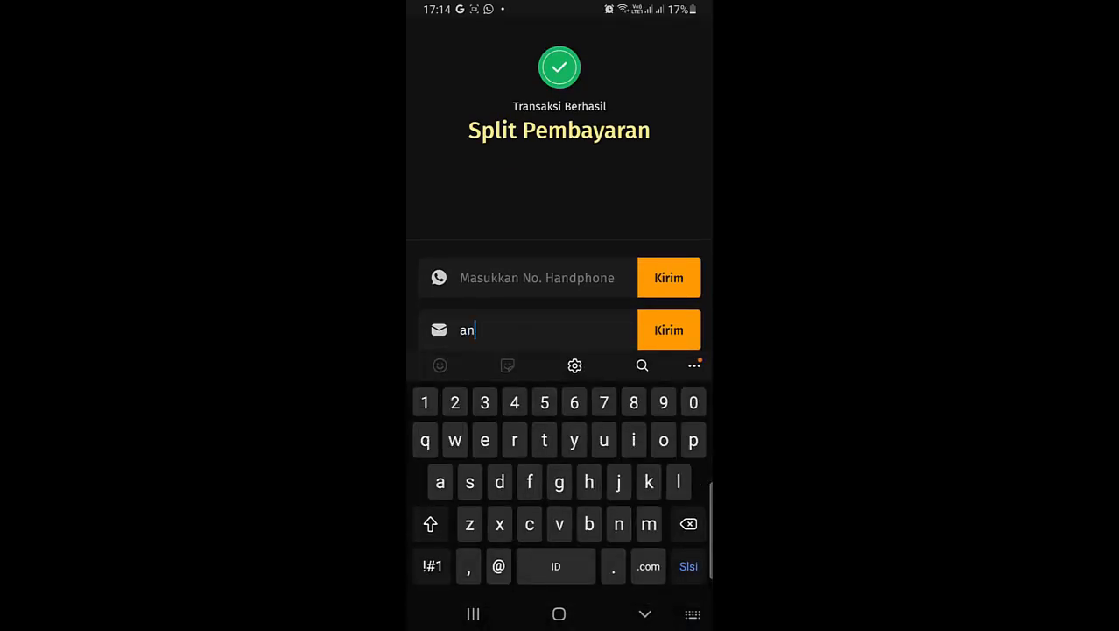
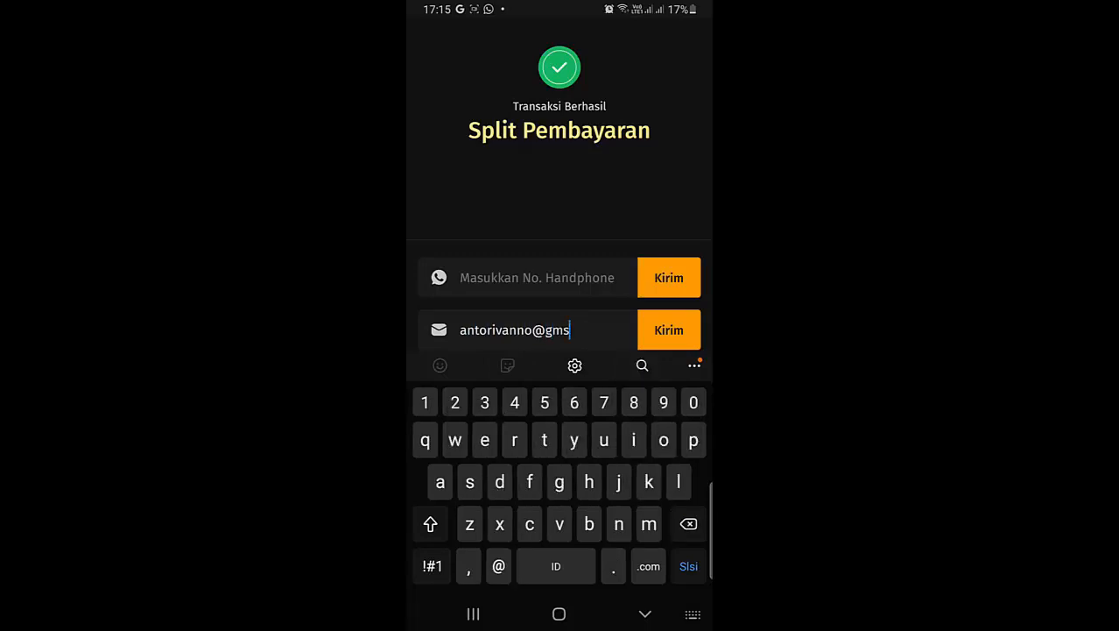
Send the receipt via Gmail (set as default), finish the sale, and return home.
{"action": "left_click", "coordinate": [668, 330]}
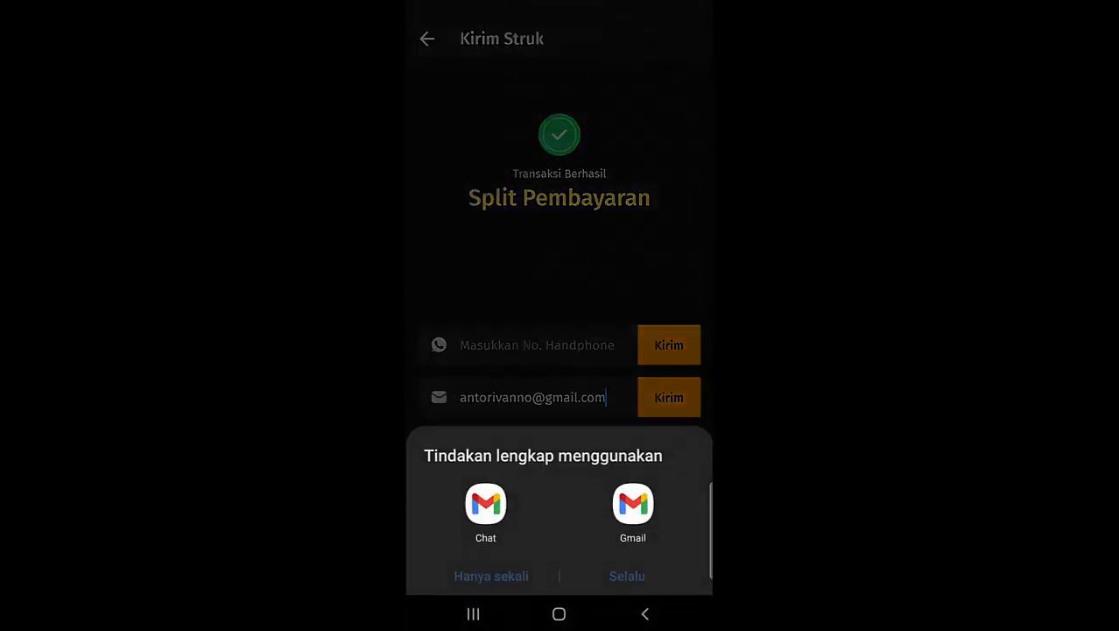
{"action": "left_click", "coordinate": [633, 512]}
{"action": "left_click", "coordinate": [627, 575]}
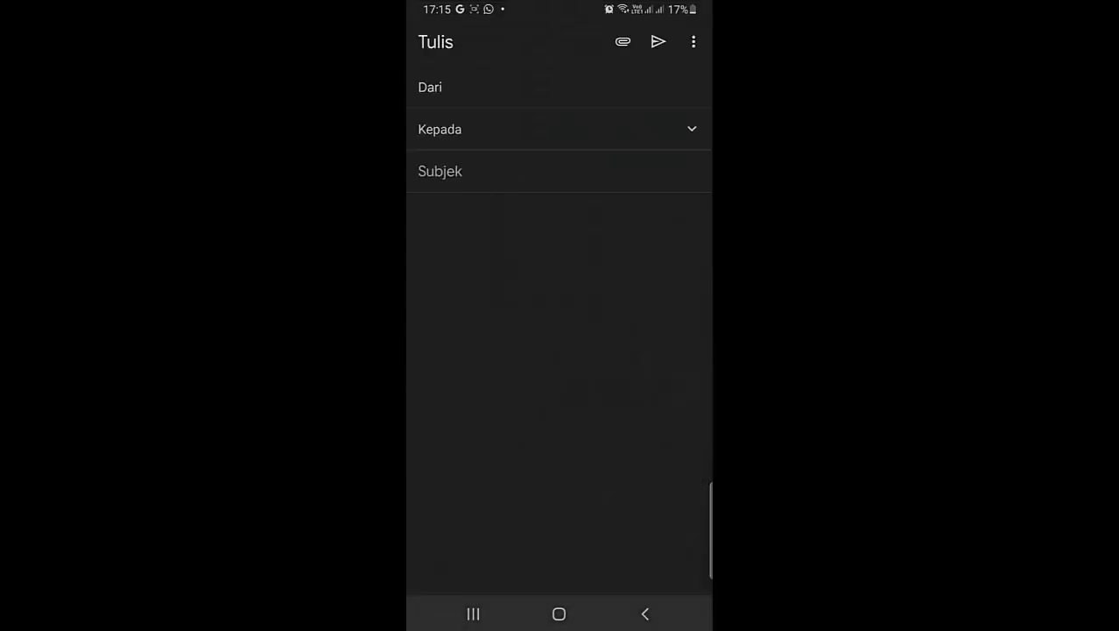
{"action": "left_click", "coordinate": [657, 41]}
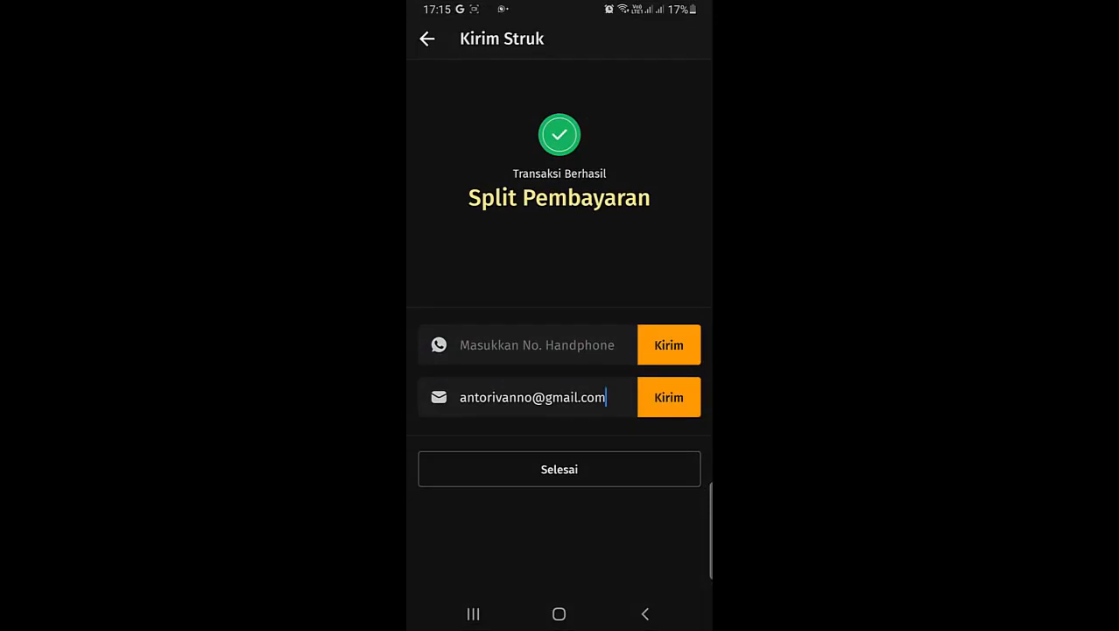
{"action": "left_click", "coordinate": [559, 468]}
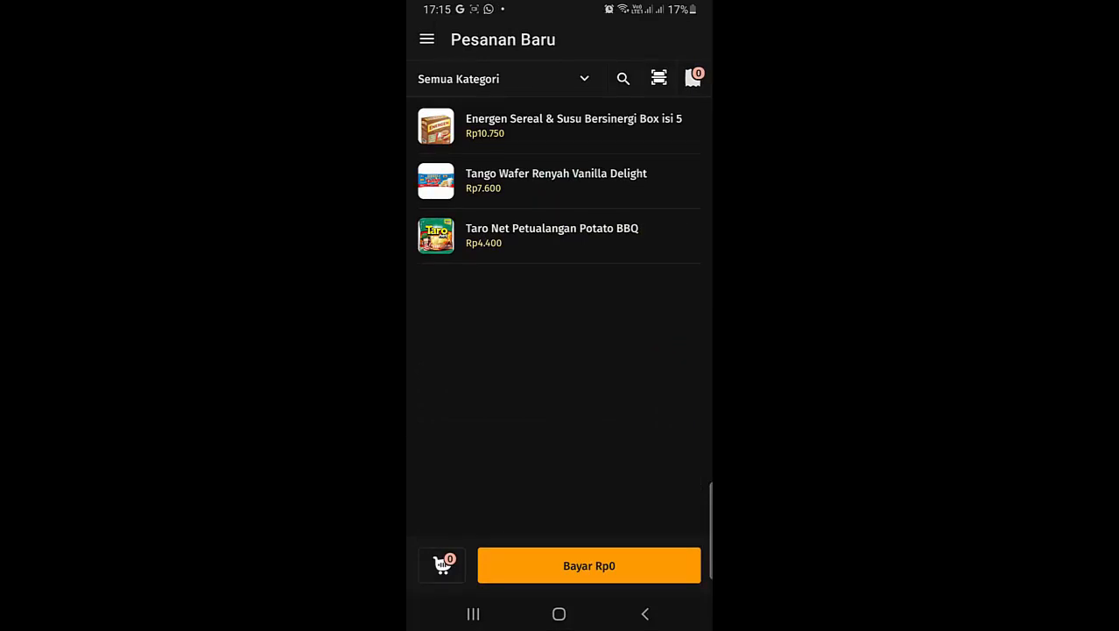
{"action": "left_click", "coordinate": [558, 613]}
In Gmail, switch to the account that received the receipt.
{"action": "left_click", "coordinate": [501, 447]}
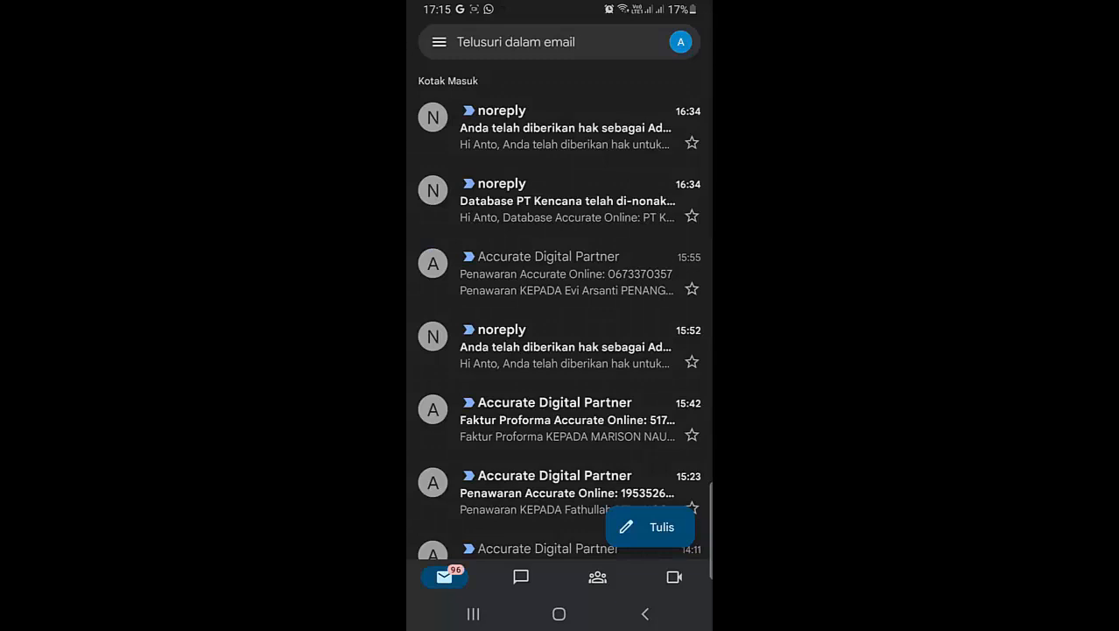
{"action": "left_click", "coordinate": [680, 41]}
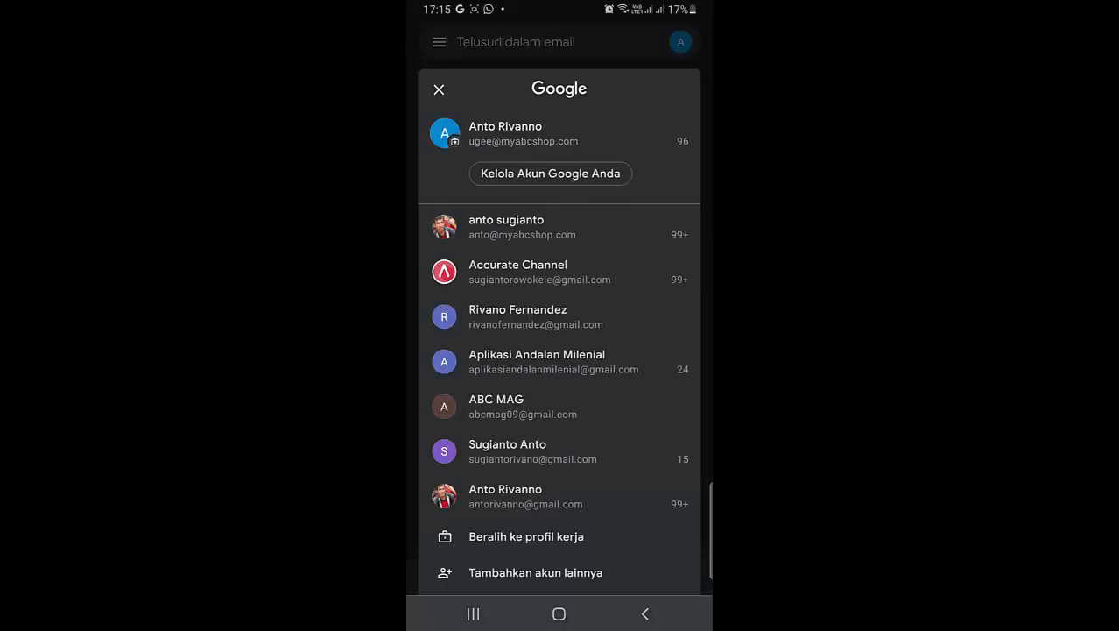
{"action": "scroll", "coordinate": [559, 324], "scroll_direction": "down", "scroll_amount": 2}
{"action": "left_click", "coordinate": [525, 428]}
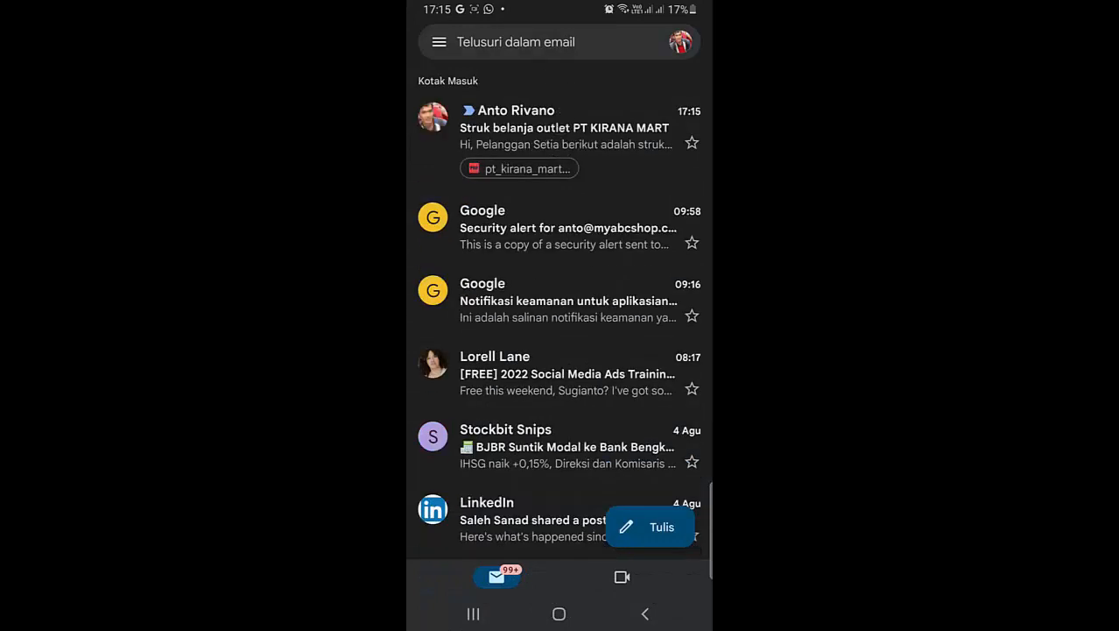
Open the PT KIRANA MART receipt PDF showing Rp53.573 paid by cash and EDC BCA.
{"action": "left_click", "coordinate": [565, 131]}
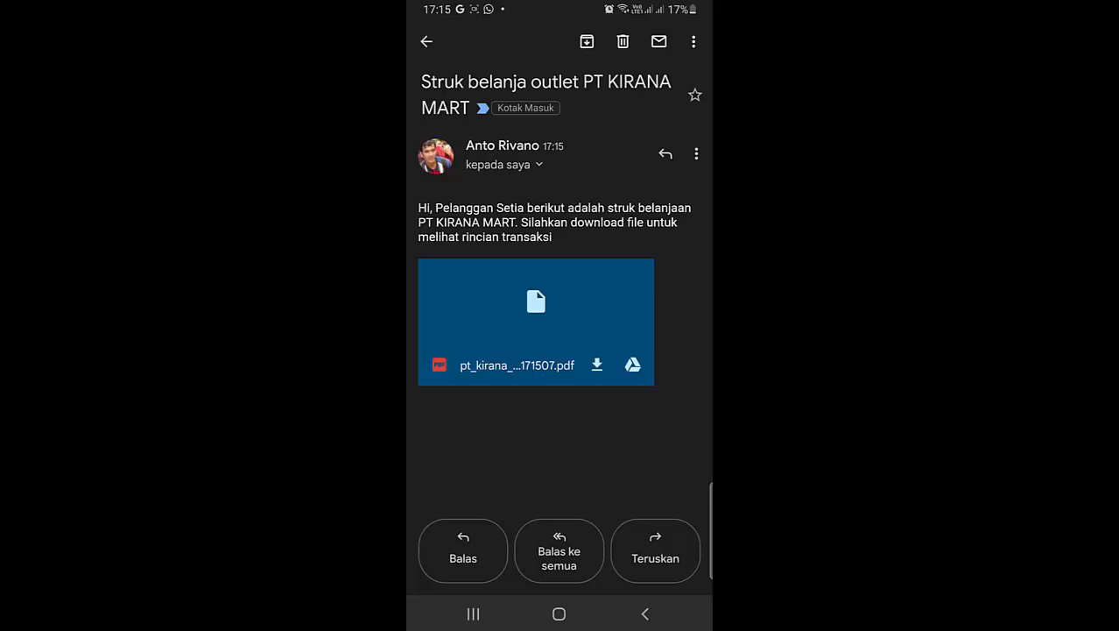
{"action": "left_click", "coordinate": [536, 315]}
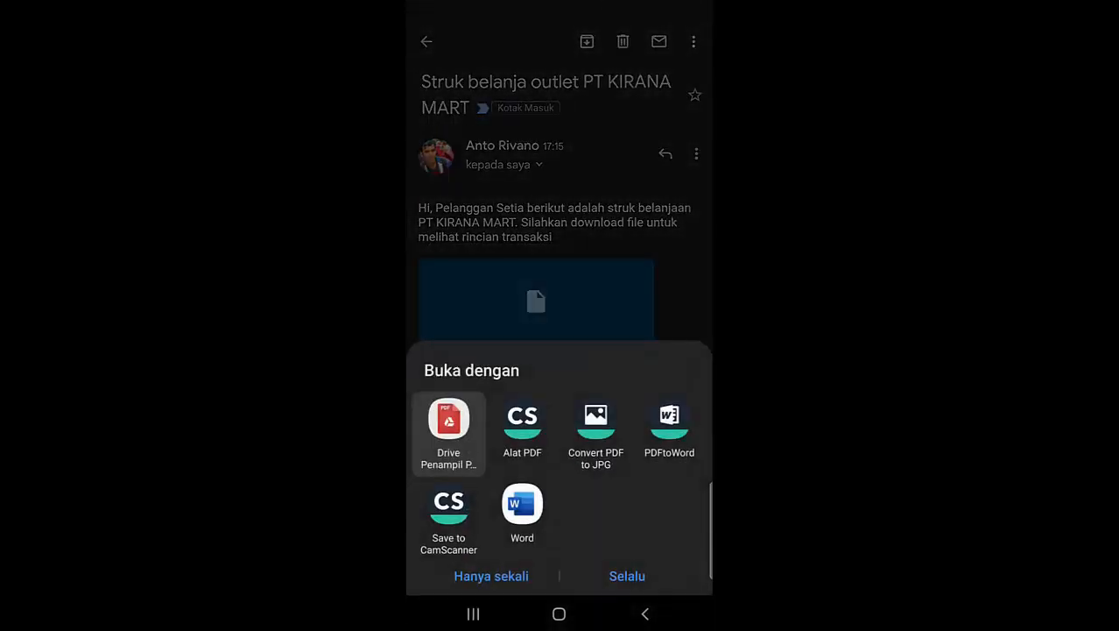
{"action": "left_click", "coordinate": [627, 576]}
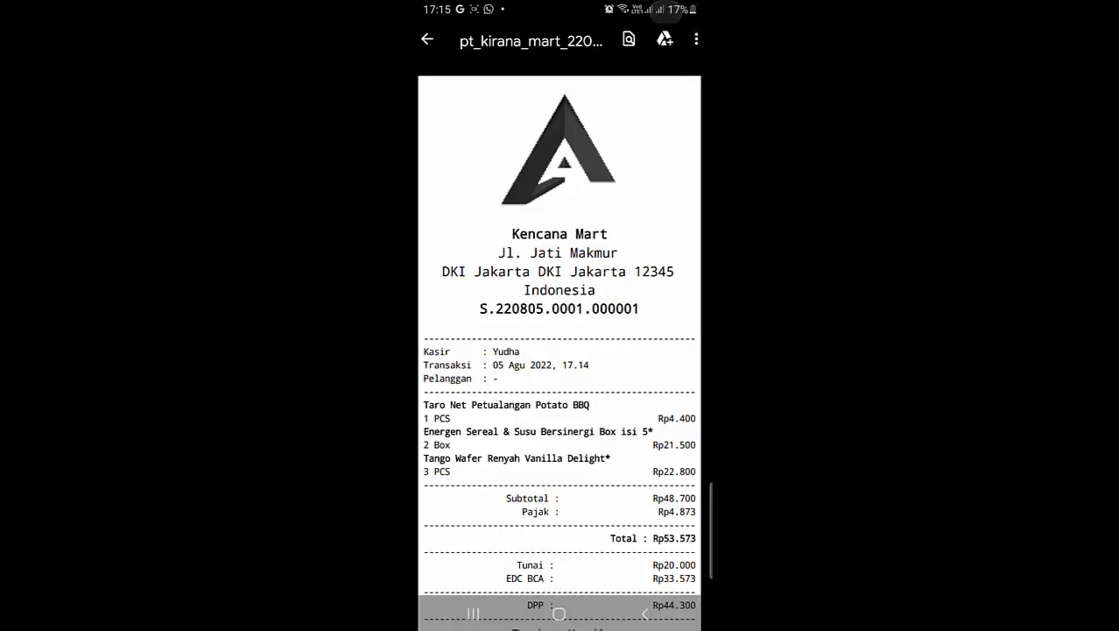
{"action": "scroll", "coordinate": [559, 350], "scroll_direction": "down", "scroll_amount": 1}
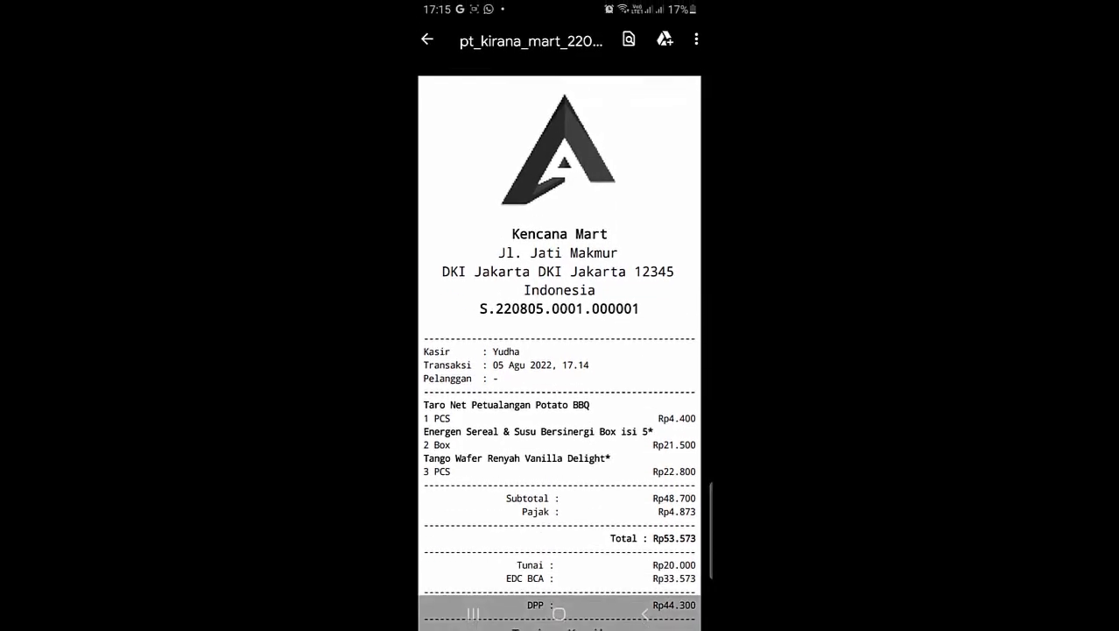
{"action": "scroll", "coordinate": [559, 350], "scroll_direction": "down", "scroll_amount": 1}
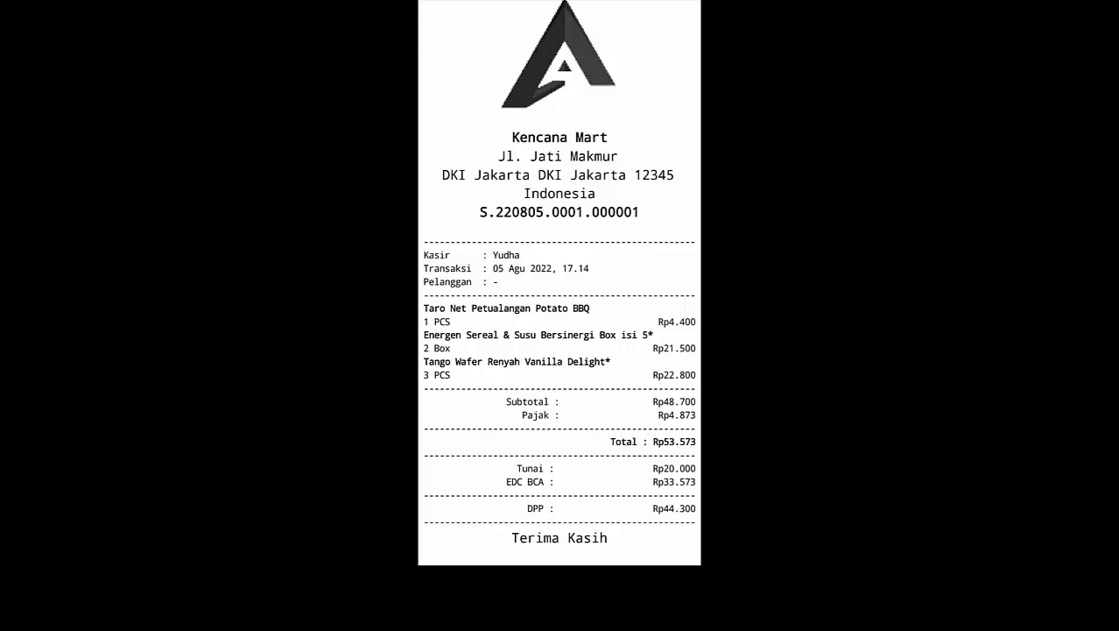
{"action": "scroll", "coordinate": [559, 351], "scroll_direction": "up", "scroll_amount": 2}
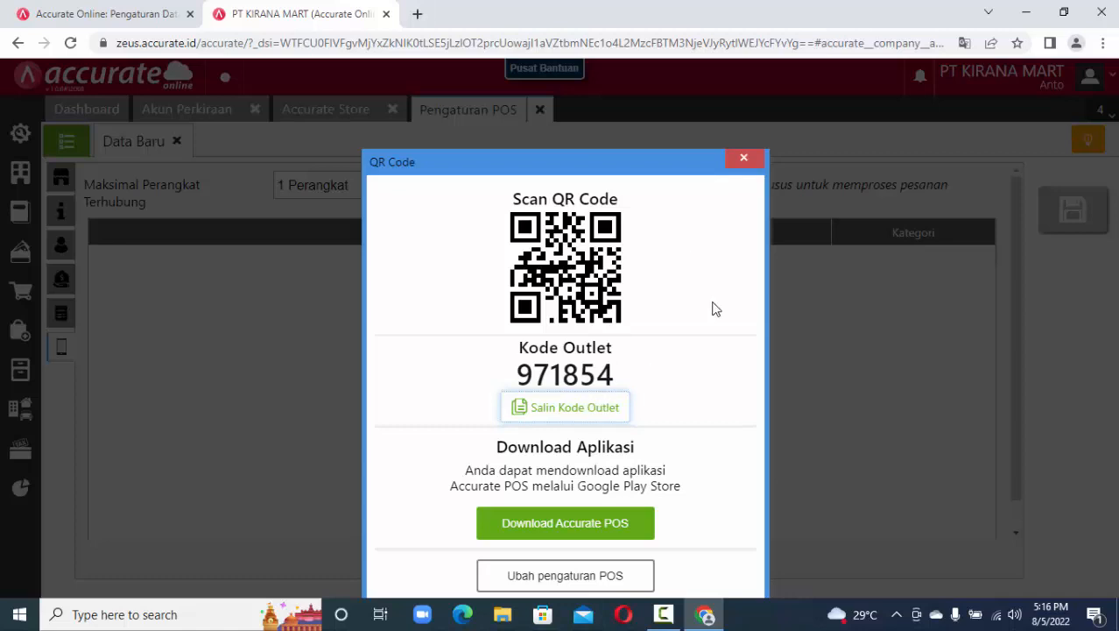
Run Rincian Penjualan per Barang from 05/08/2022, showing item sales 21.500, 22.800 and 4.400.
{"action": "left_click", "coordinate": [745, 161]}
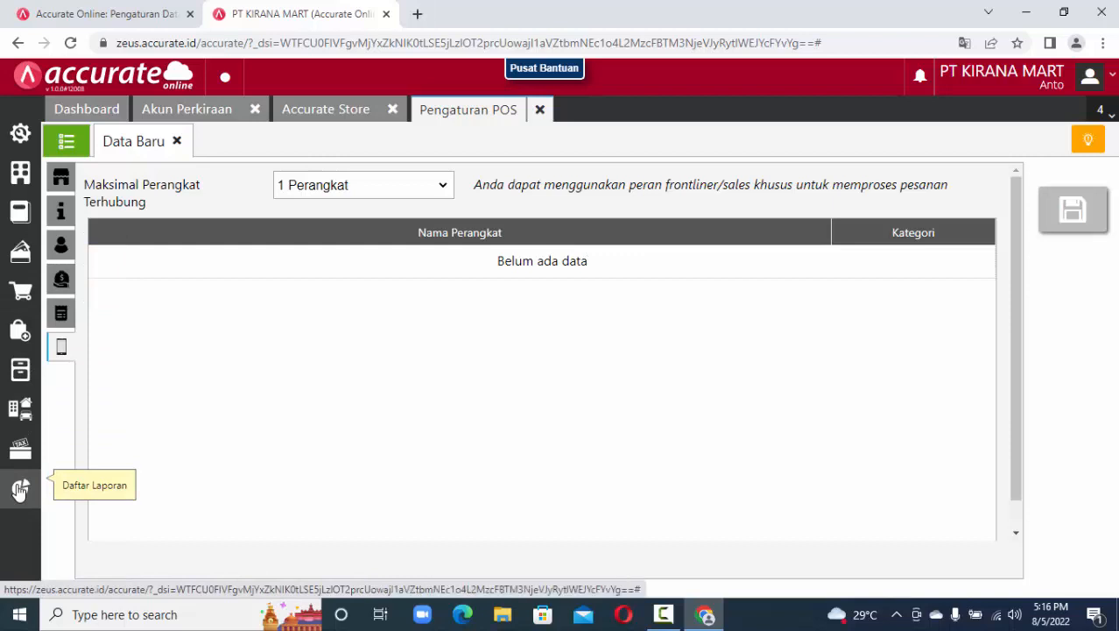
{"action": "left_click", "coordinate": [19, 491]}
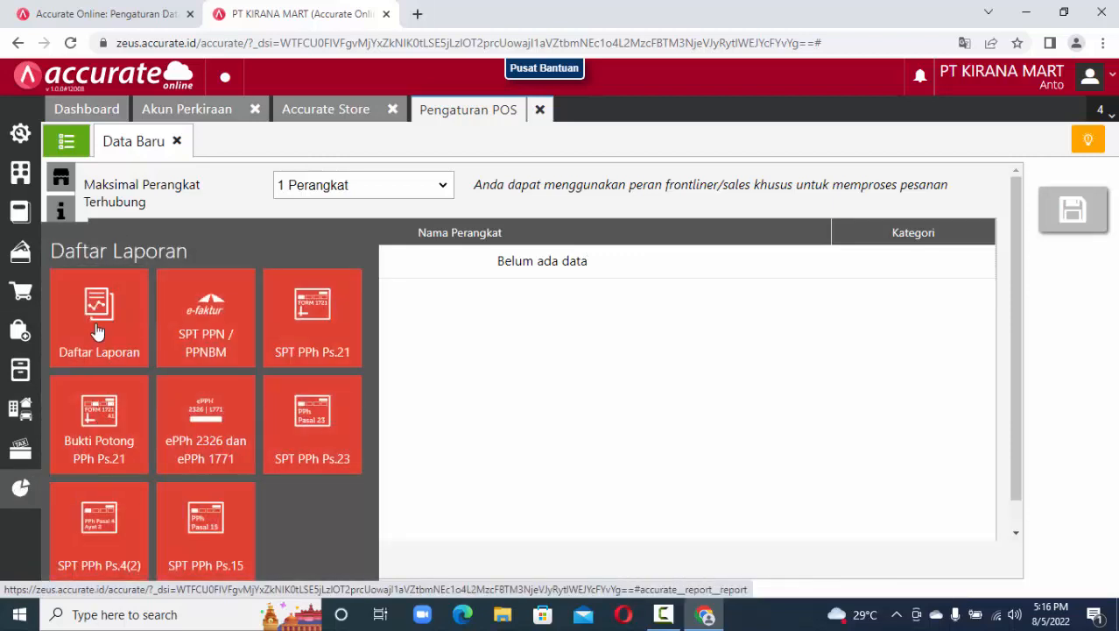
{"action": "left_click", "coordinate": [97, 327]}
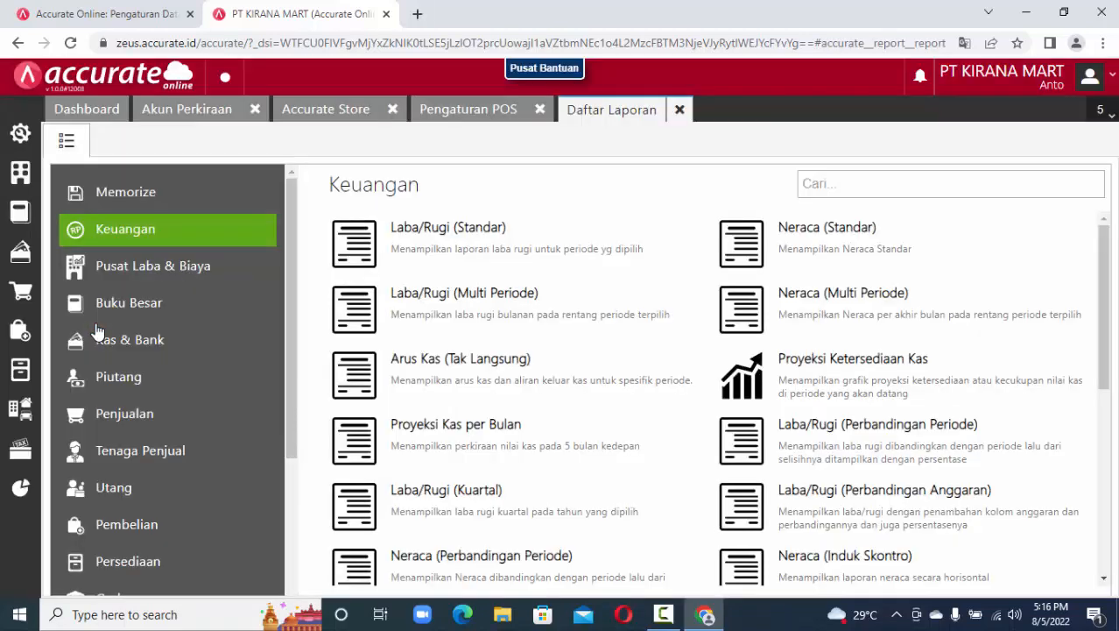
{"action": "left_click", "coordinate": [144, 420]}
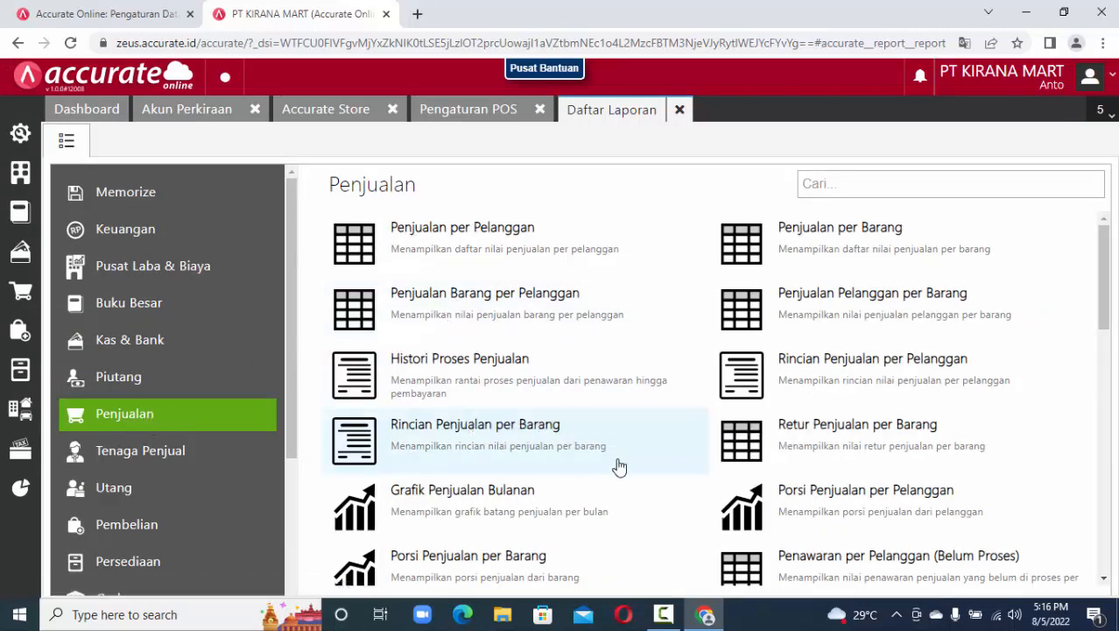
{"action": "left_click", "coordinate": [523, 442]}
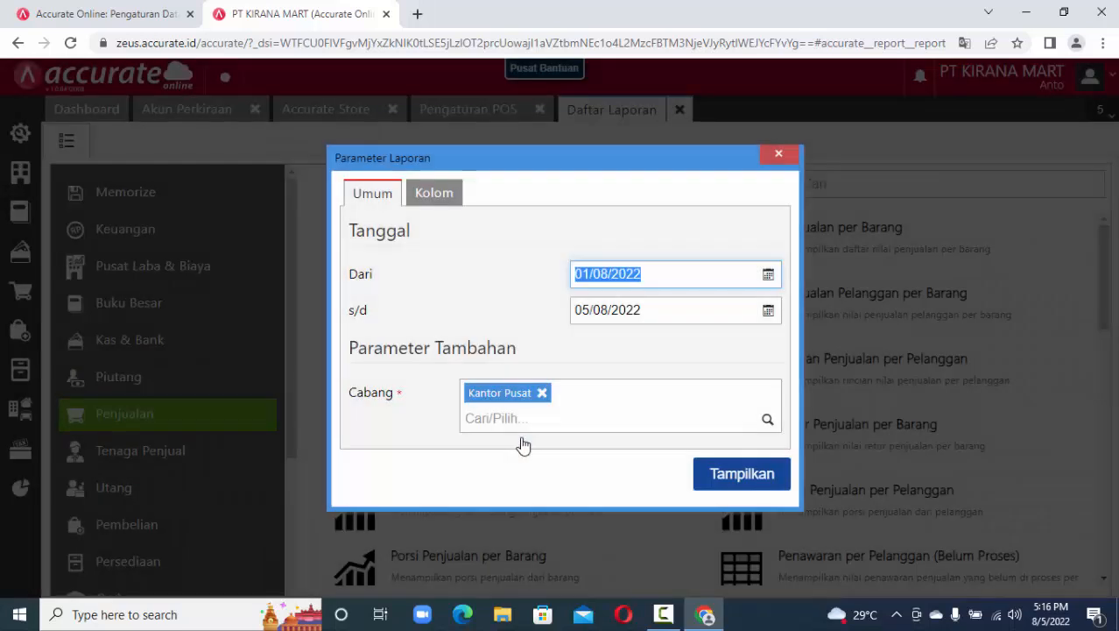
{"action": "left_click", "coordinate": [768, 276]}
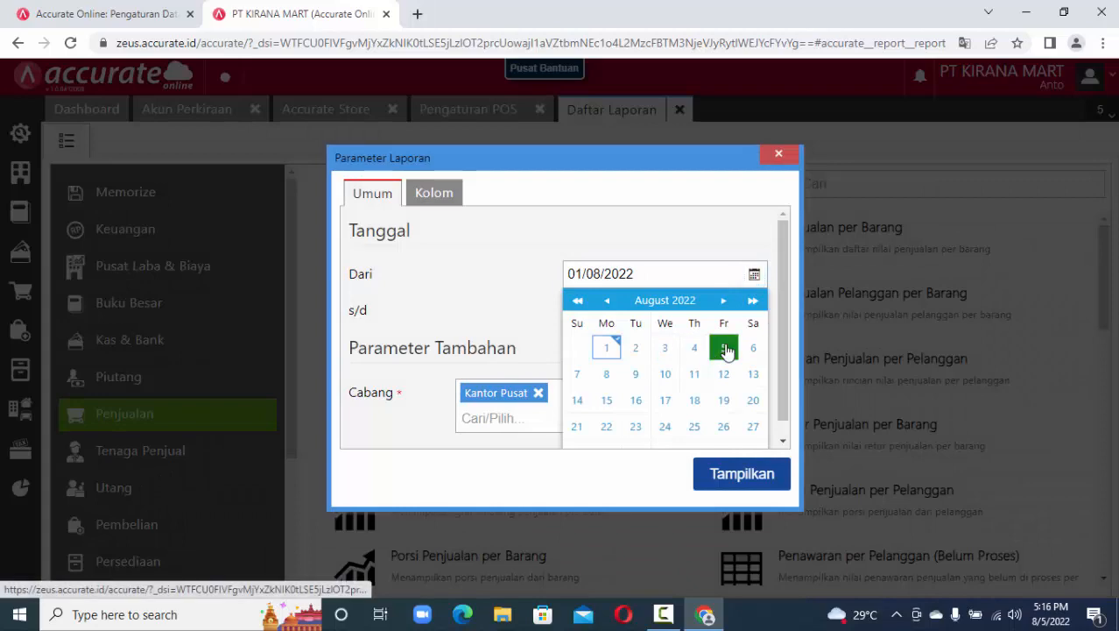
{"action": "left_click", "coordinate": [726, 349]}
{"action": "left_click", "coordinate": [742, 491]}
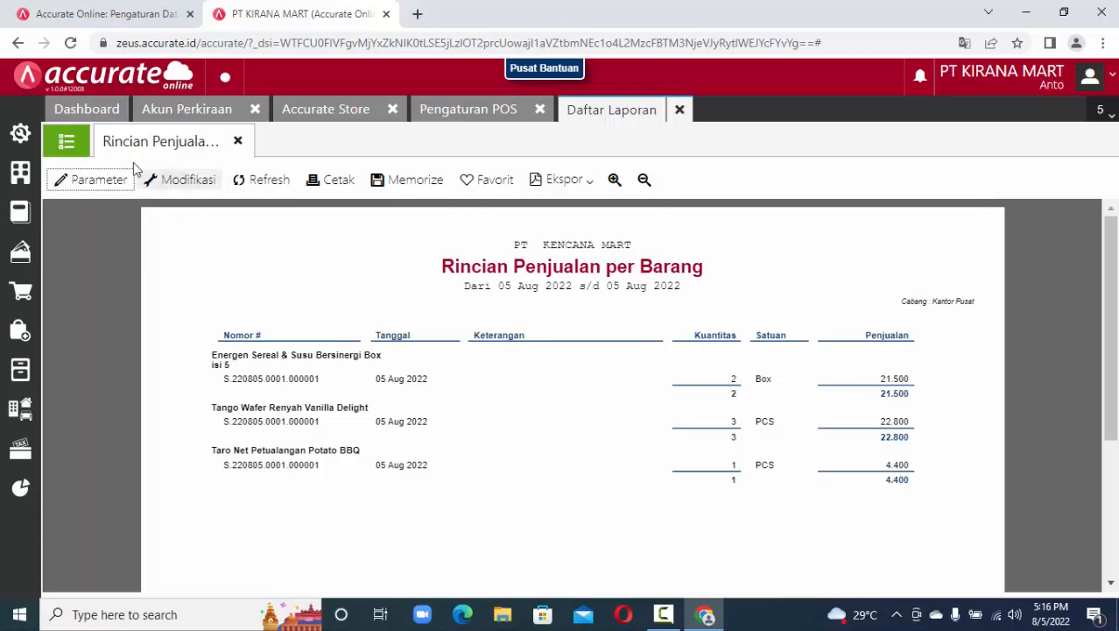
Generate the Laba/Rugi (Standar) report starting 05/08/2022 and review it.
{"action": "left_click", "coordinate": [66, 141]}
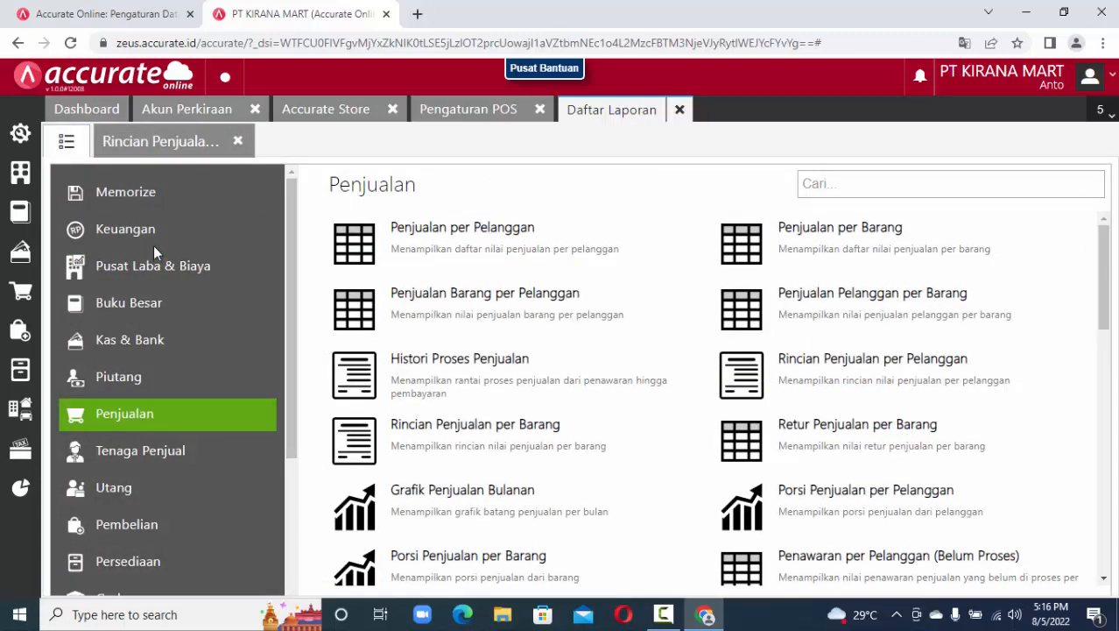
{"action": "left_click", "coordinate": [153, 245]}
{"action": "left_click", "coordinate": [481, 244]}
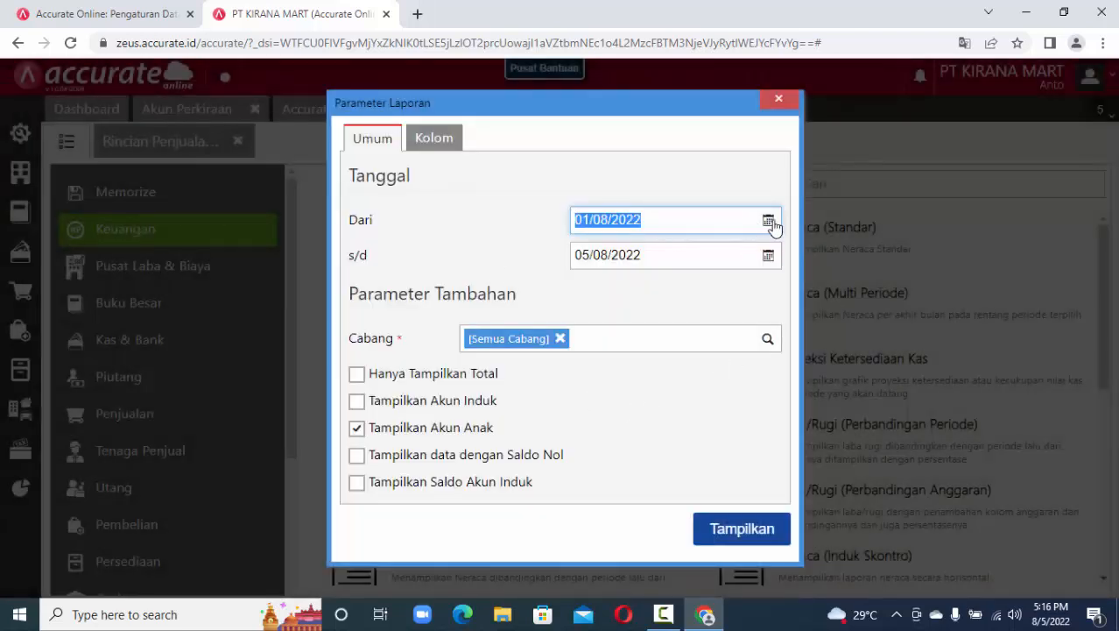
{"action": "left_click", "coordinate": [768, 220]}
{"action": "left_click", "coordinate": [732, 291]}
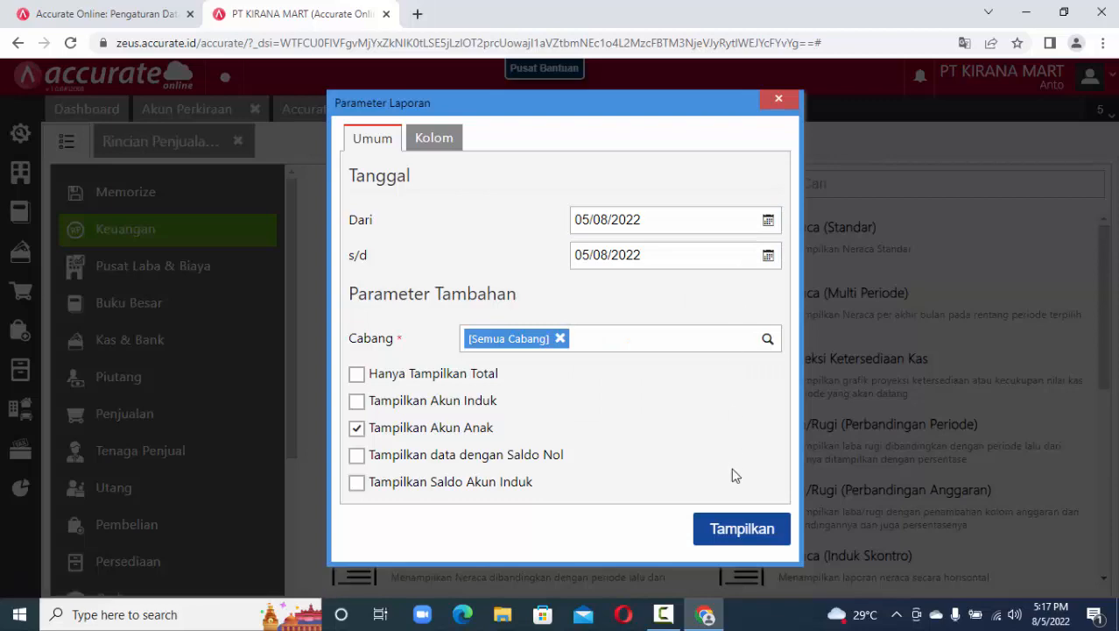
{"action": "left_click", "coordinate": [749, 530]}
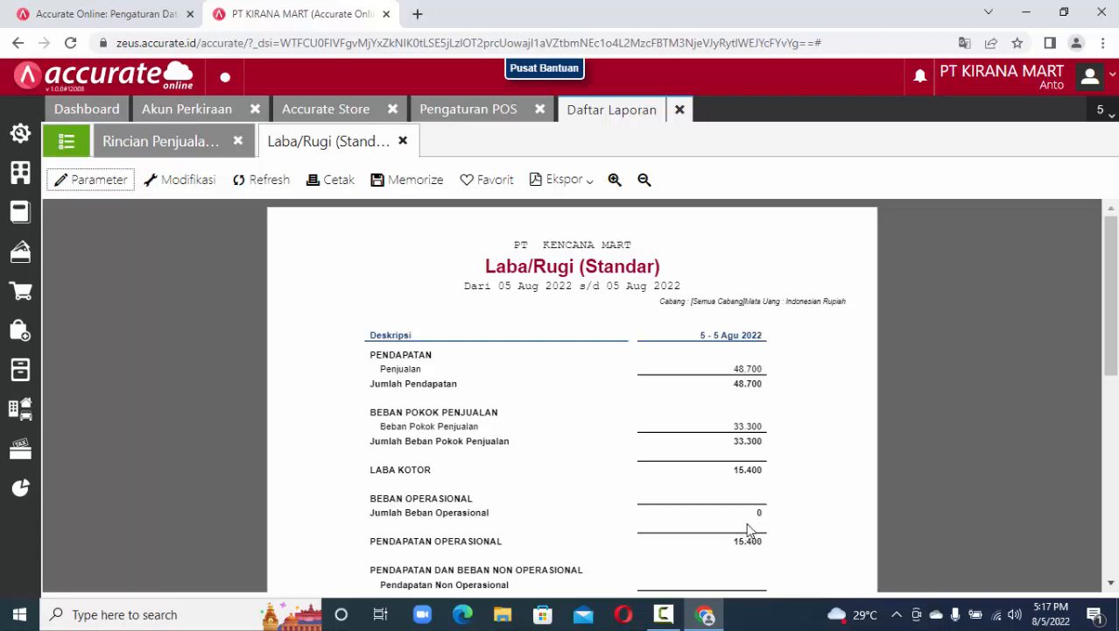
{"action": "scroll", "coordinate": [749, 530], "scroll_direction": "down", "scroll_amount": 1}
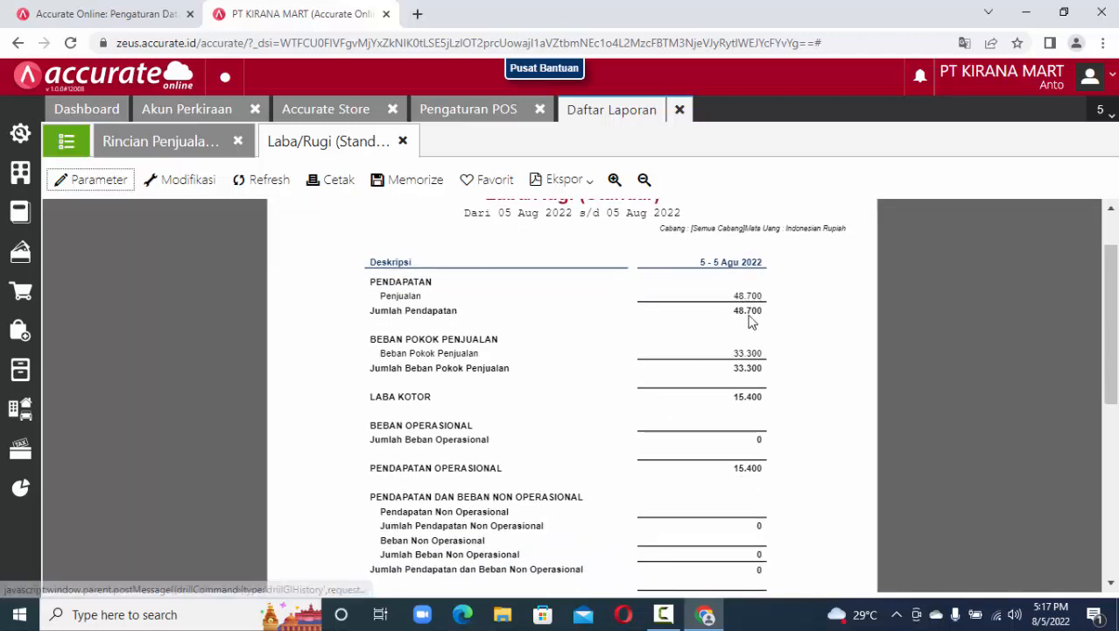
{"action": "scroll", "coordinate": [786, 330], "scroll_direction": "down", "scroll_amount": 2}
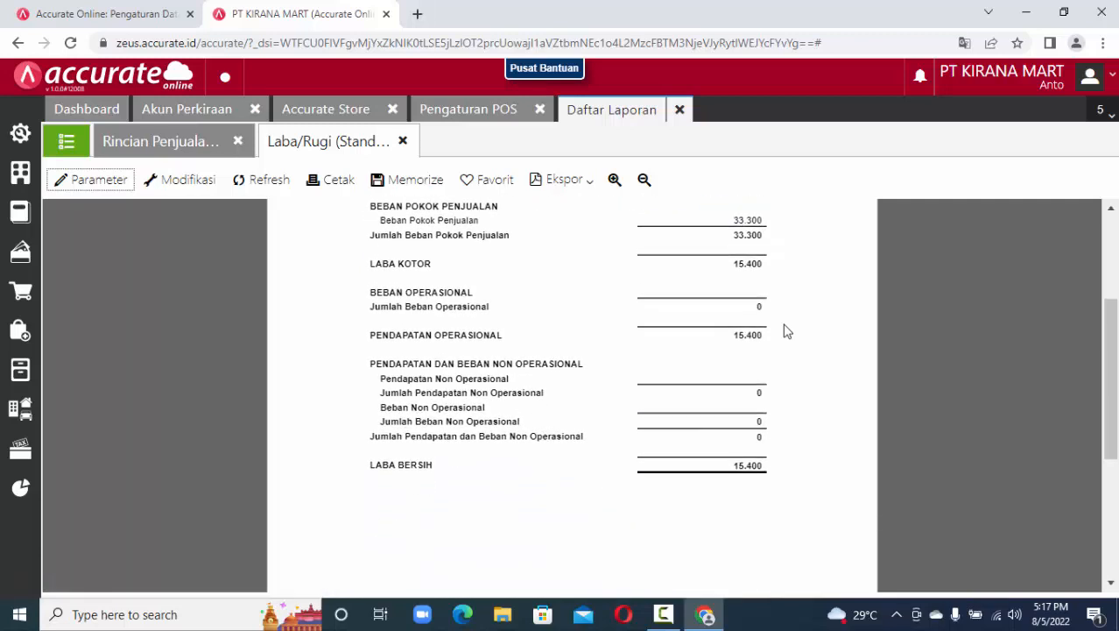
{"action": "scroll", "coordinate": [785, 330], "scroll_direction": "up", "scroll_amount": 3}
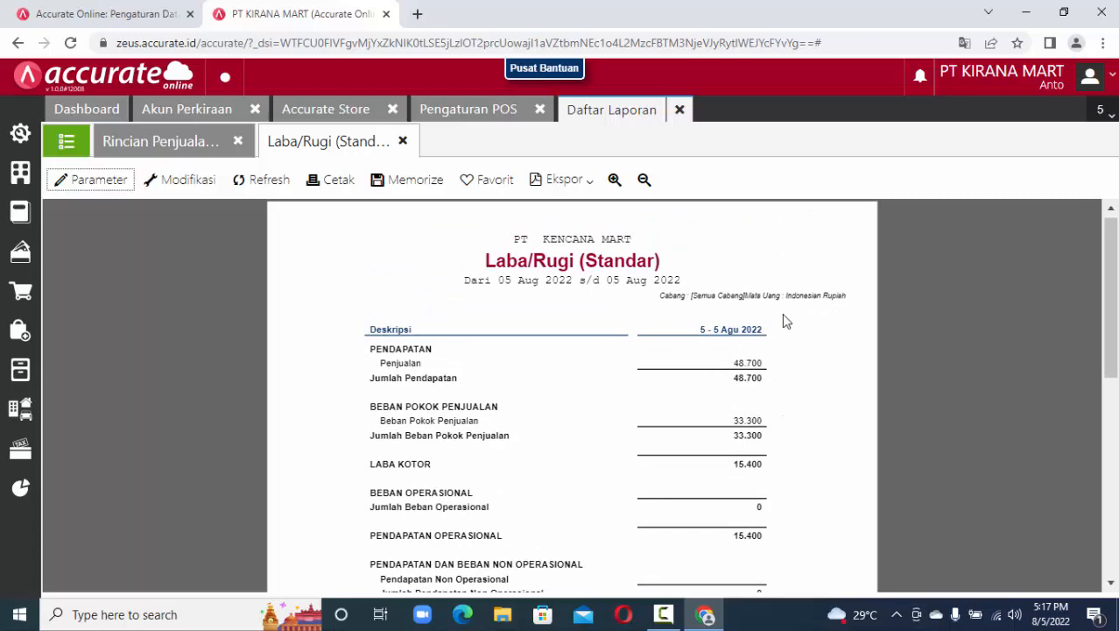
Drill from Penjualan into the LUNAS Faktur Penjualan and highlight its Rp 53.573 total.
{"action": "left_click", "coordinate": [751, 364]}
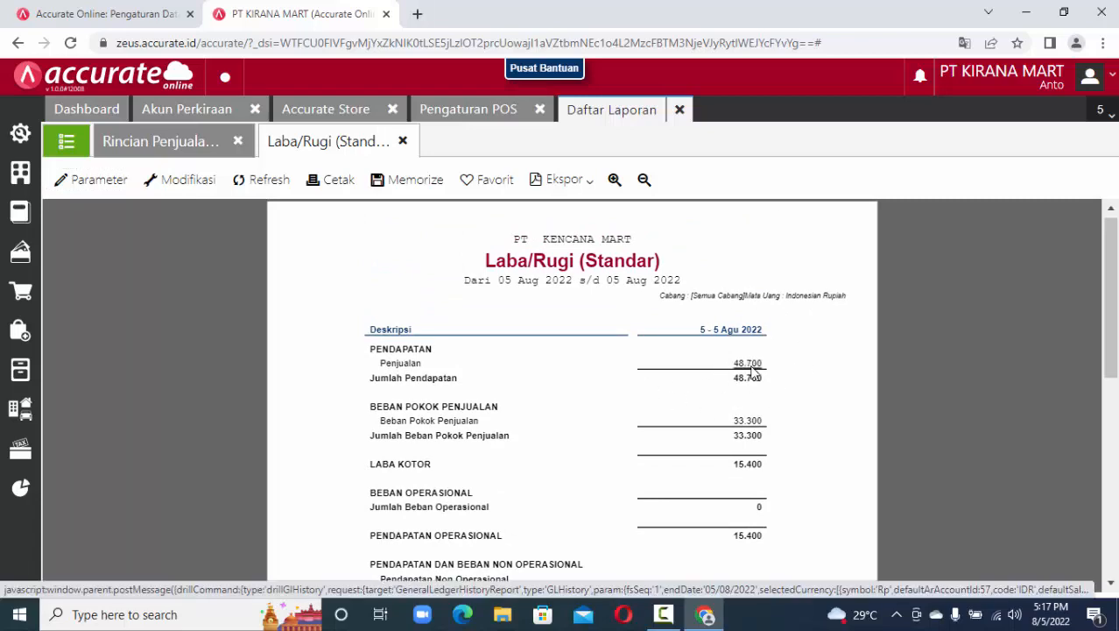
{"action": "left_click_drag", "start_coordinate": [976, 562], "coordinate": [1025, 567]}
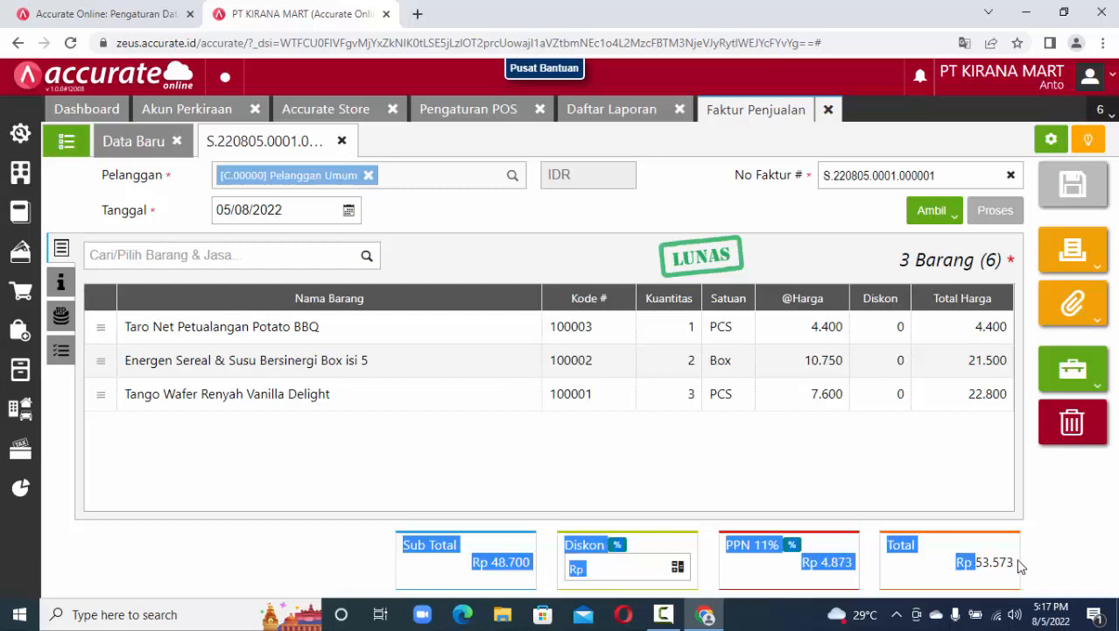
{"action": "triple_click", "coordinate": [1002, 567]}
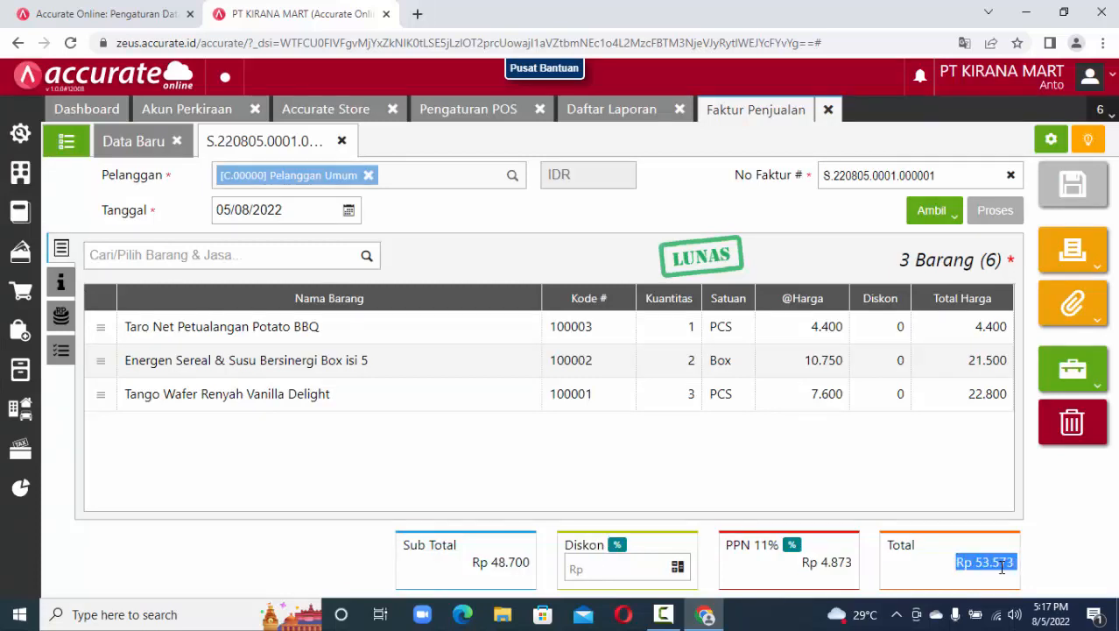